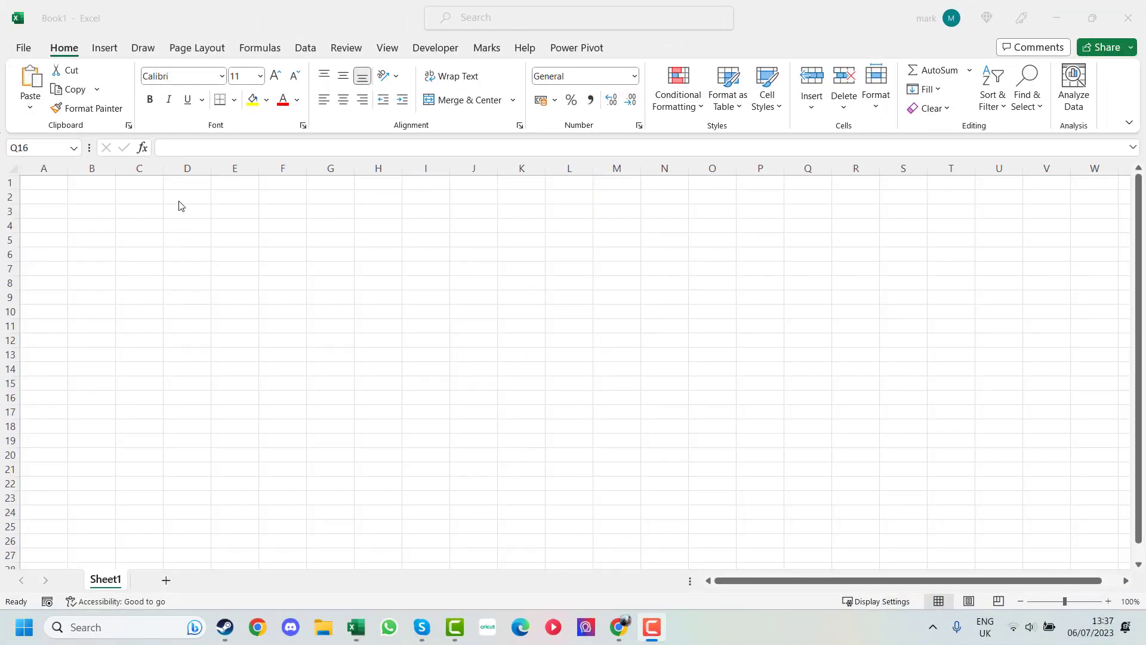
- Insert the picture "etsy picture size (2)" from the device's Downloads folder into the sheet
left_click(105, 48)
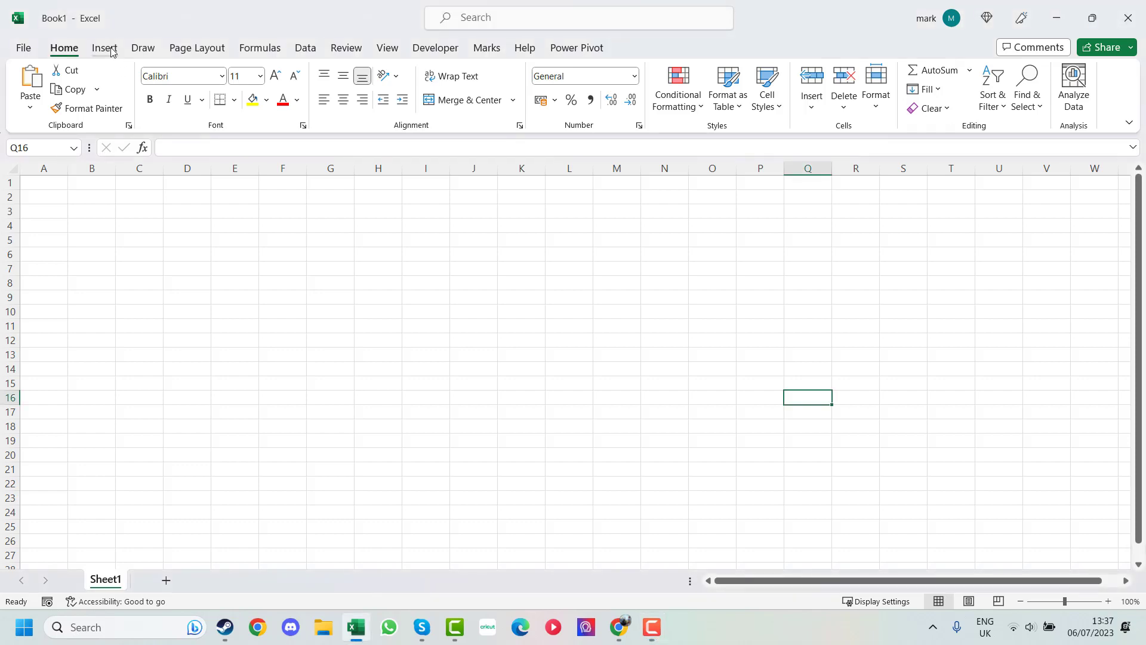
left_click(191, 94)
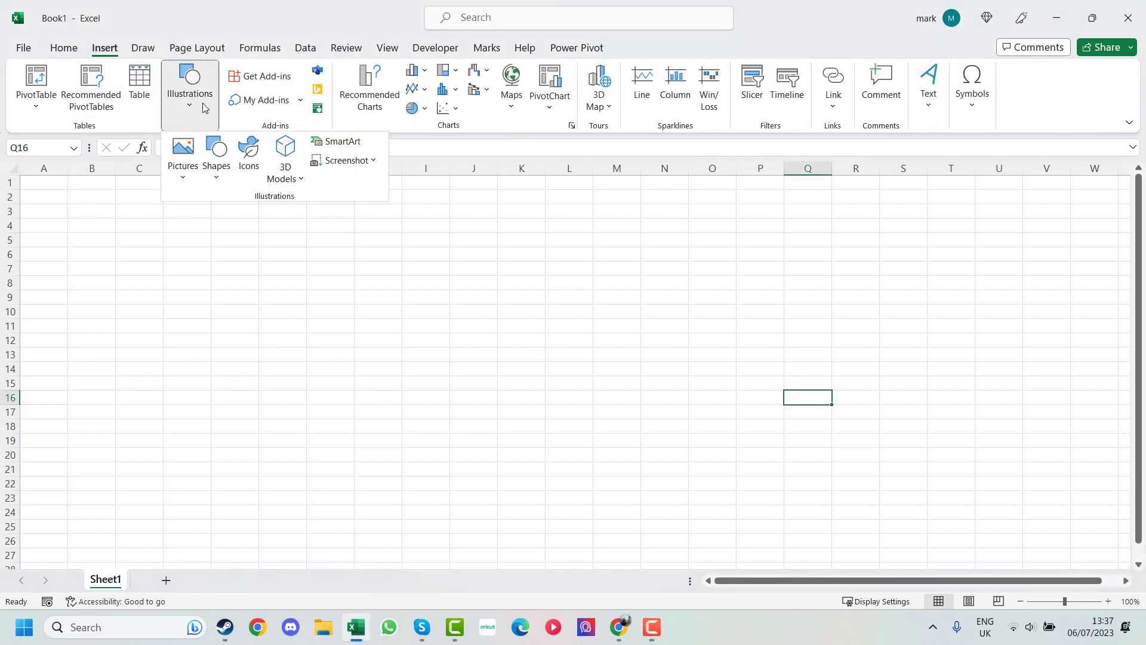
left_click(183, 177)
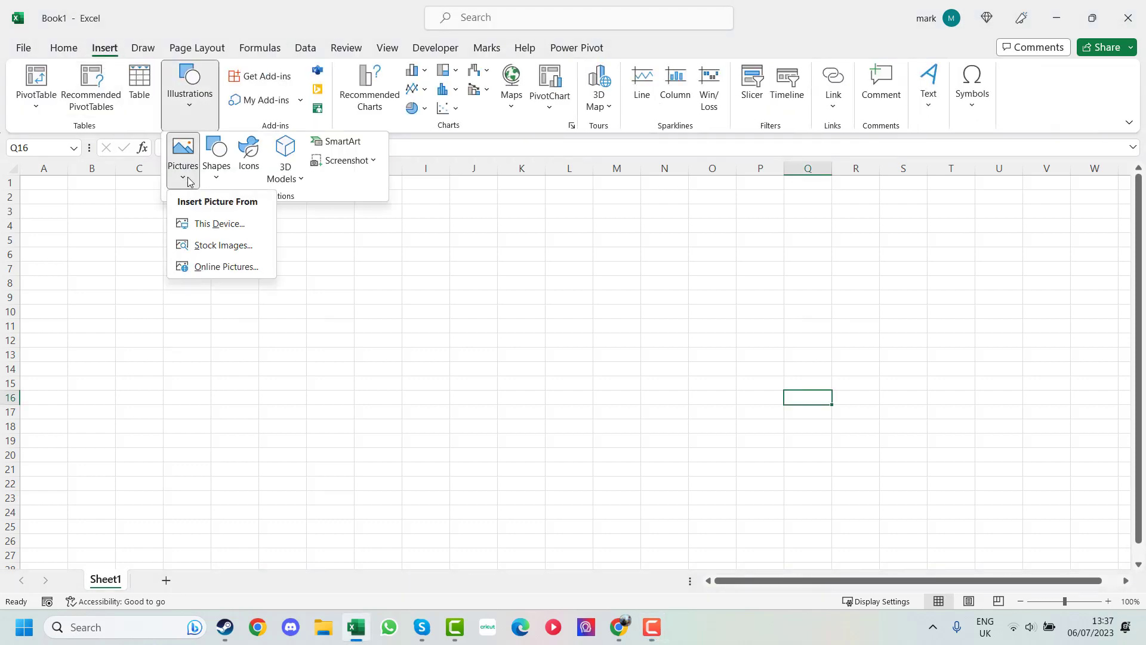
left_click(214, 224)
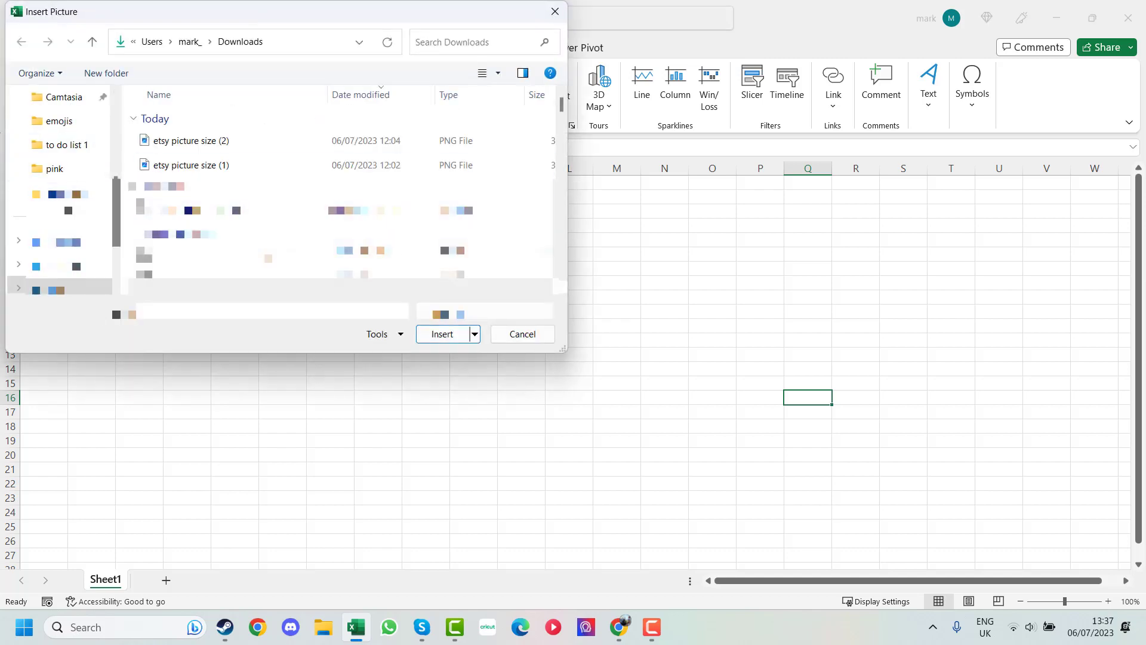
left_click(60, 168)
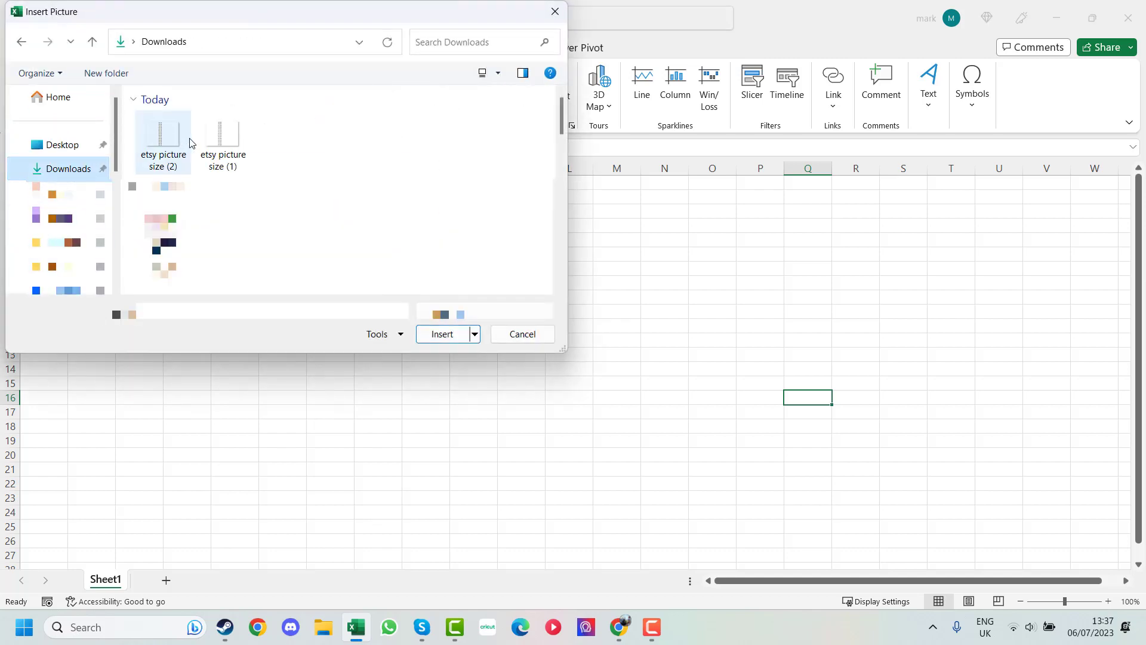
left_click(166, 143)
left_click(442, 334)
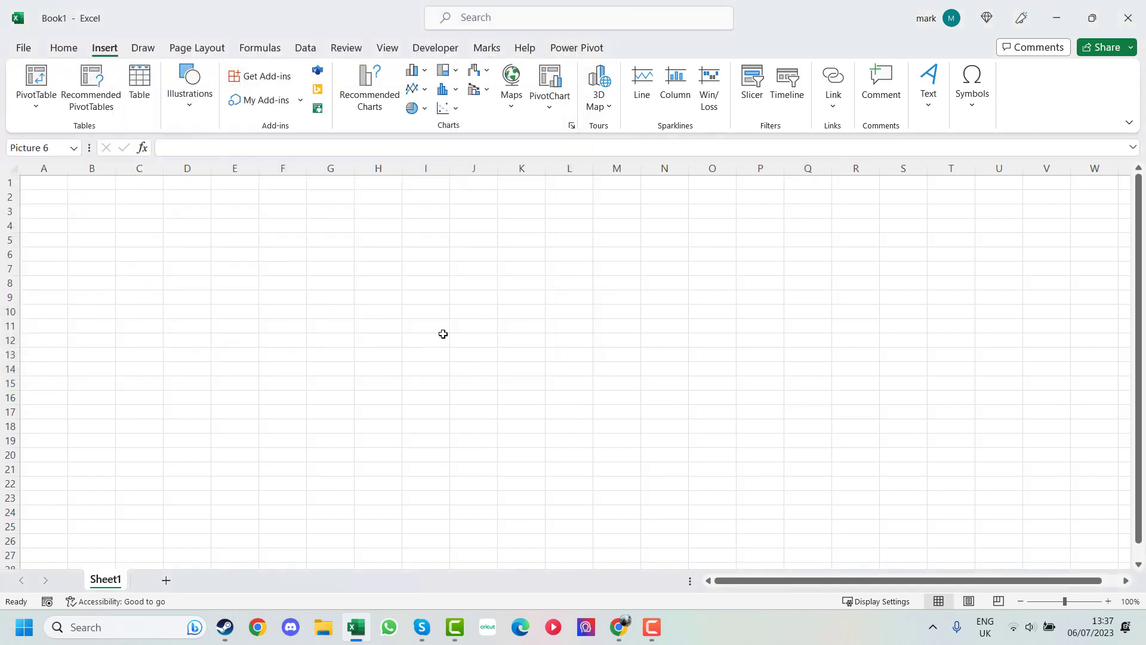
- Shrink the ring binder picture to about 15.5 cm wide by 11.6 cm high and place its rings over columns H and I
left_click_drag(774, 434, 299, 186)
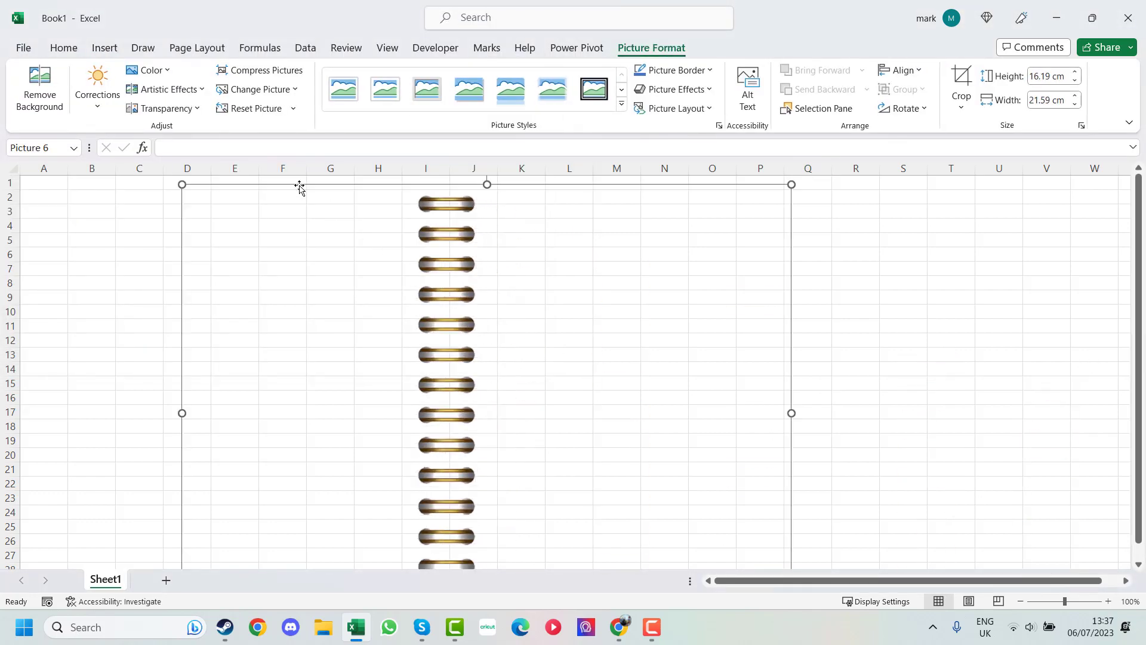
left_click_drag(182, 184, 415, 356)
left_click_drag(625, 484, 426, 345)
left_click_drag(619, 501, 678, 517)
scroll(517, 453, "up", 1)
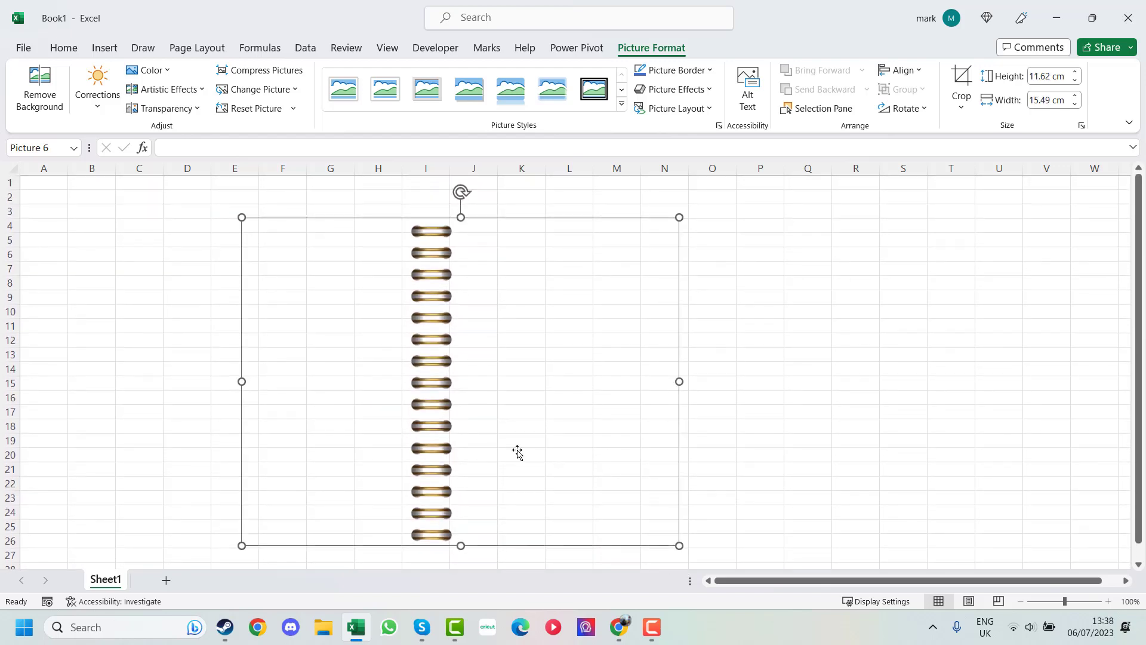
left_click_drag(447, 452, 415, 439)
- Enter "Week Of:" in C3 and add a bottom border to D3:G3 as the writing line
left_click(117, 214)
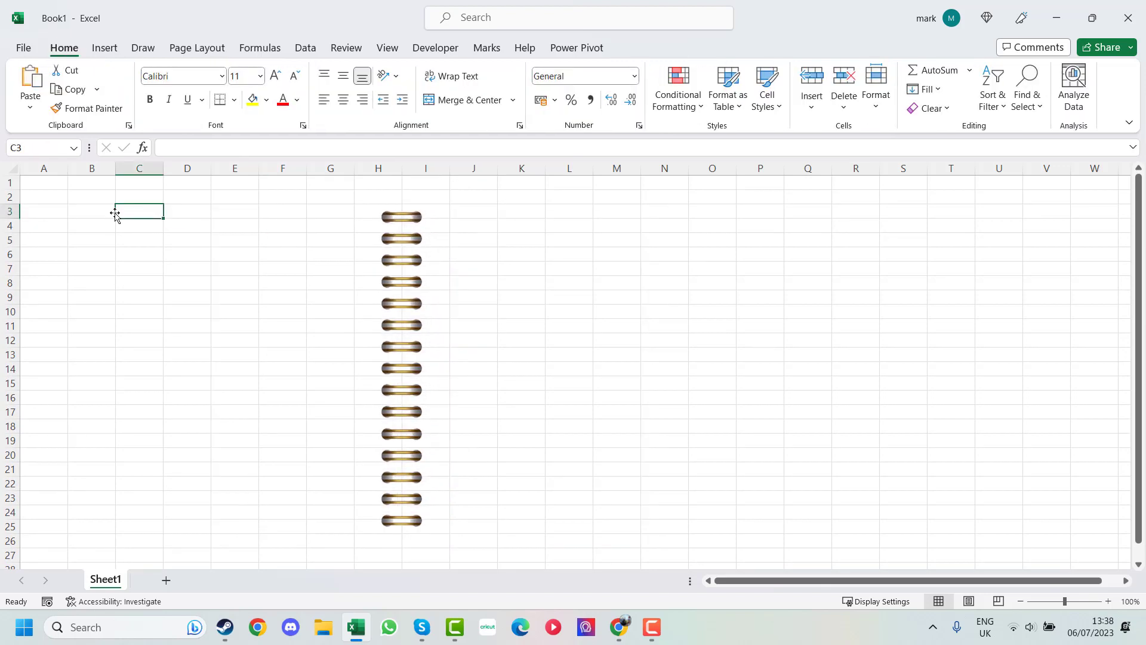
type("Week Of:")
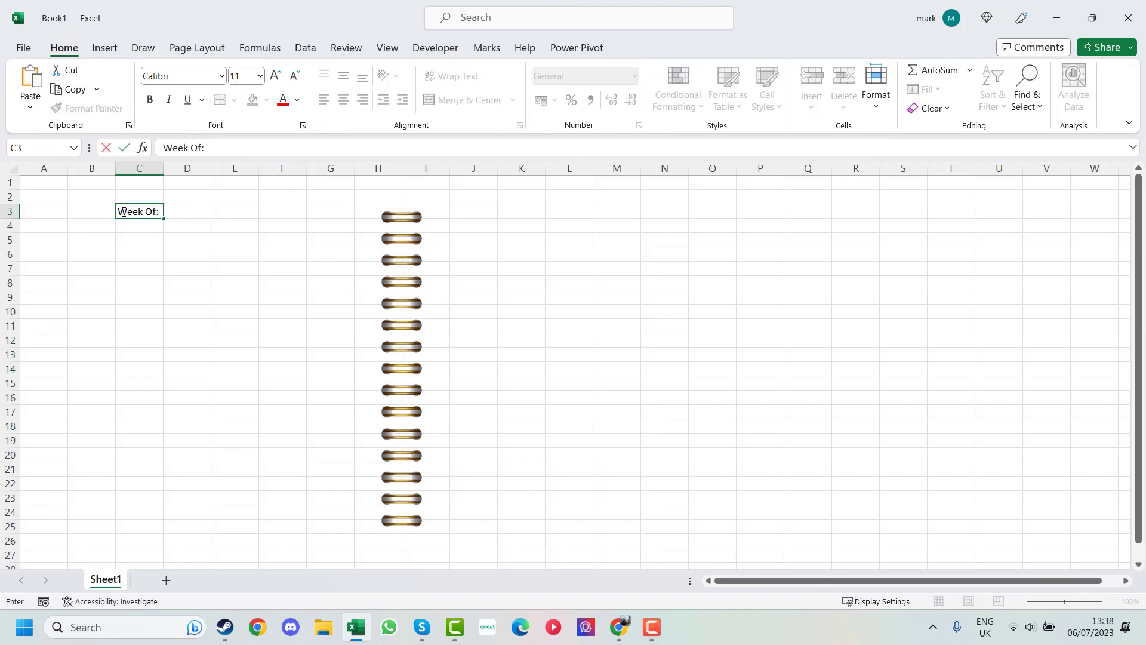
left_click_drag(179, 210, 337, 214)
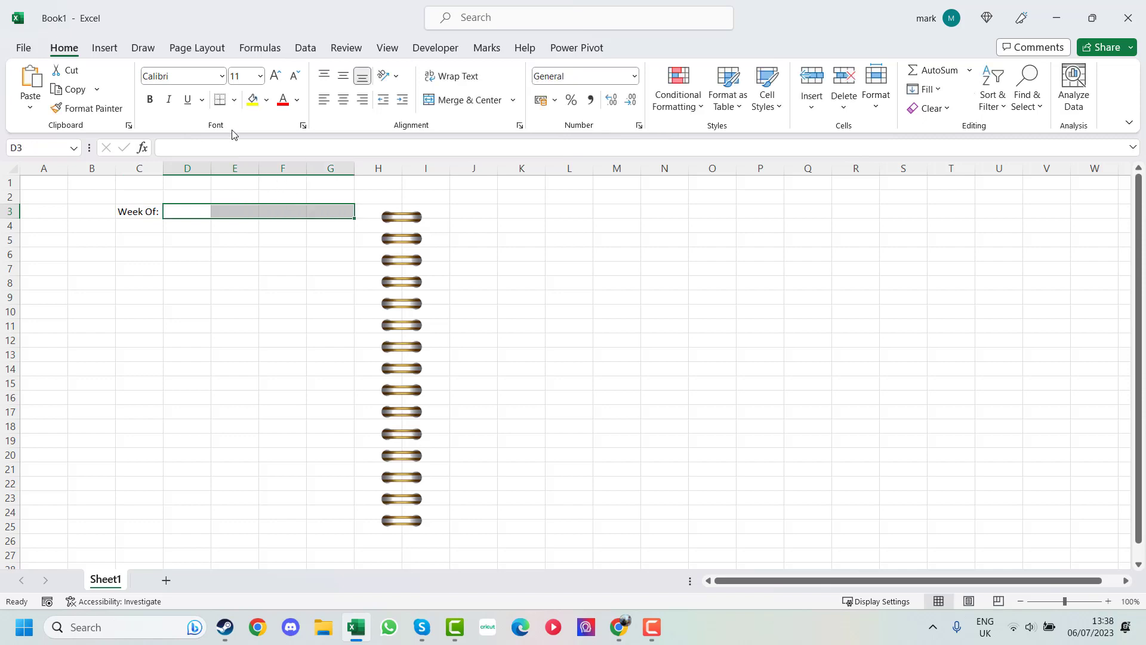
left_click(235, 100)
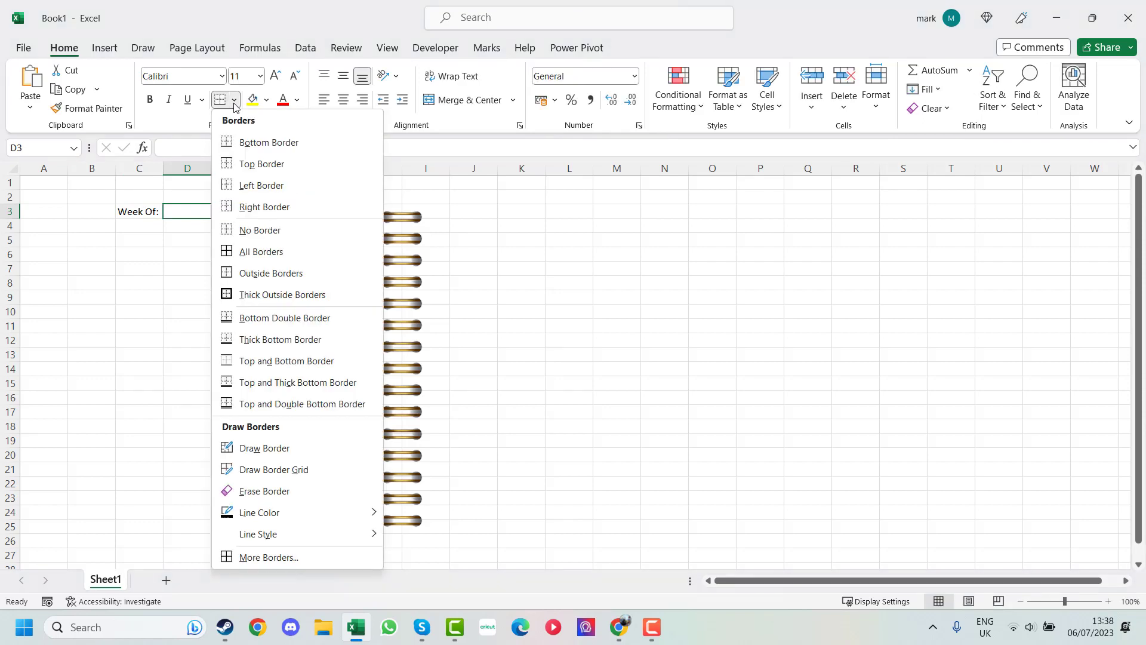
left_click(275, 149)
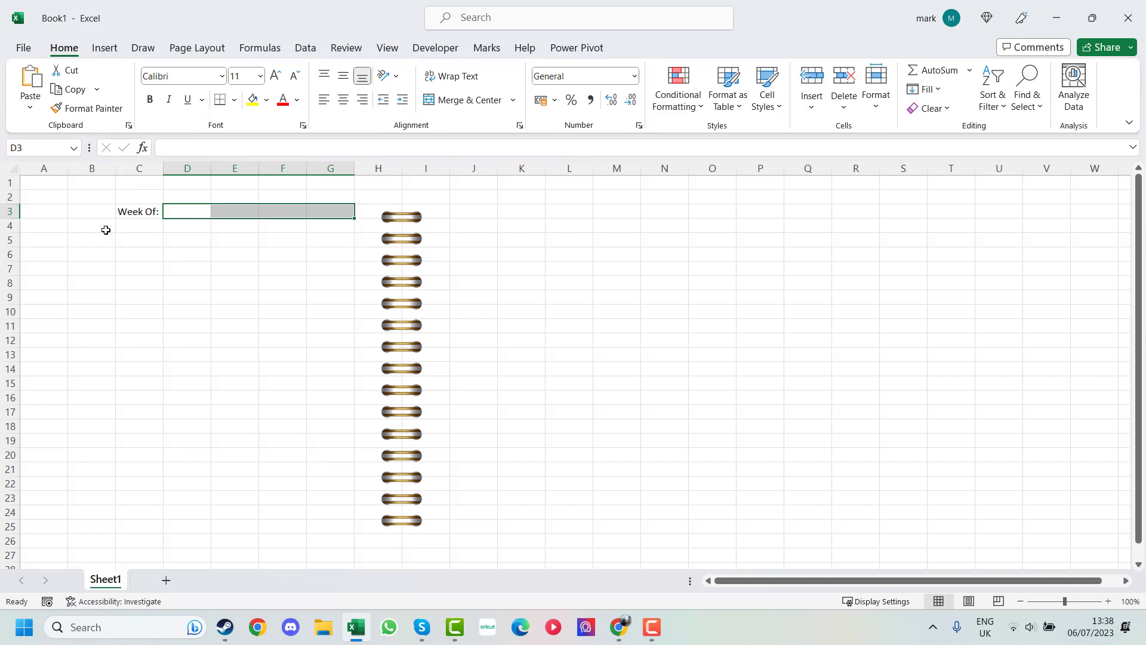
- Enter "Weekly Focus:" in B5 and put outside borders around B5:G5
left_click(76, 240)
type("Week")
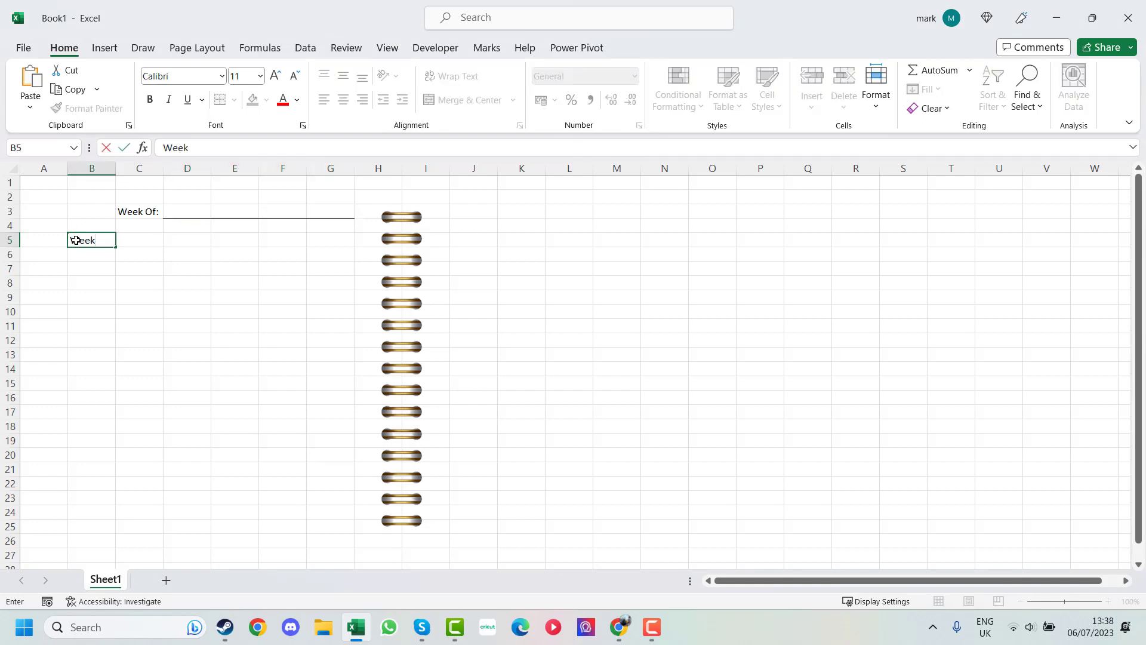
type("ly Focus:")
left_click(215, 259)
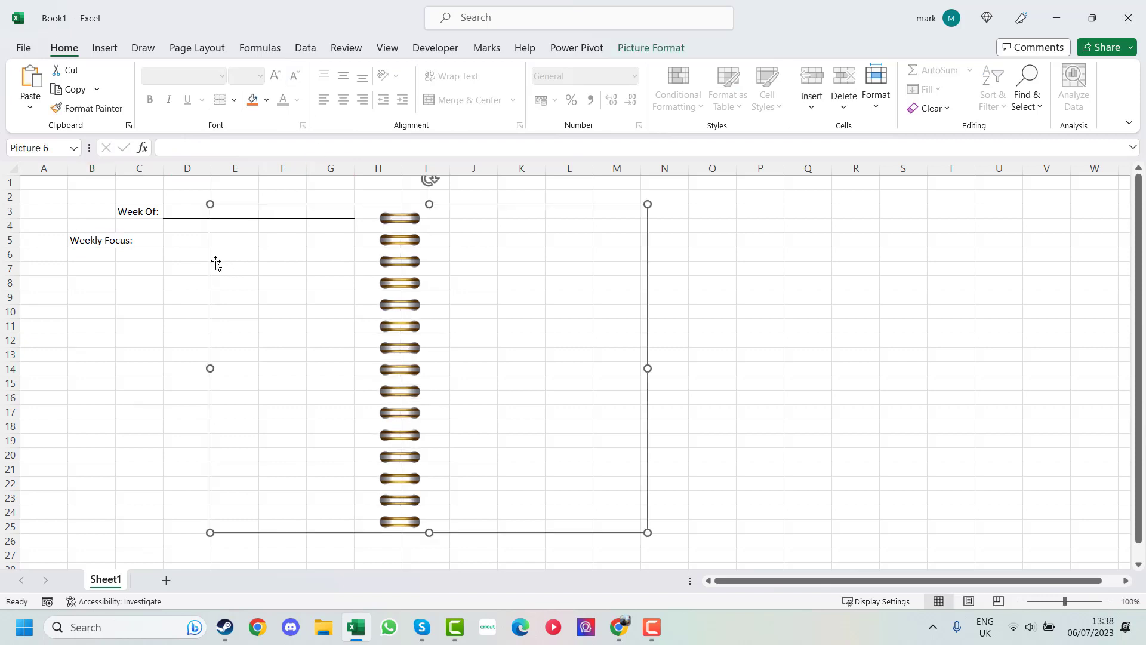
left_click_drag(89, 241, 310, 239)
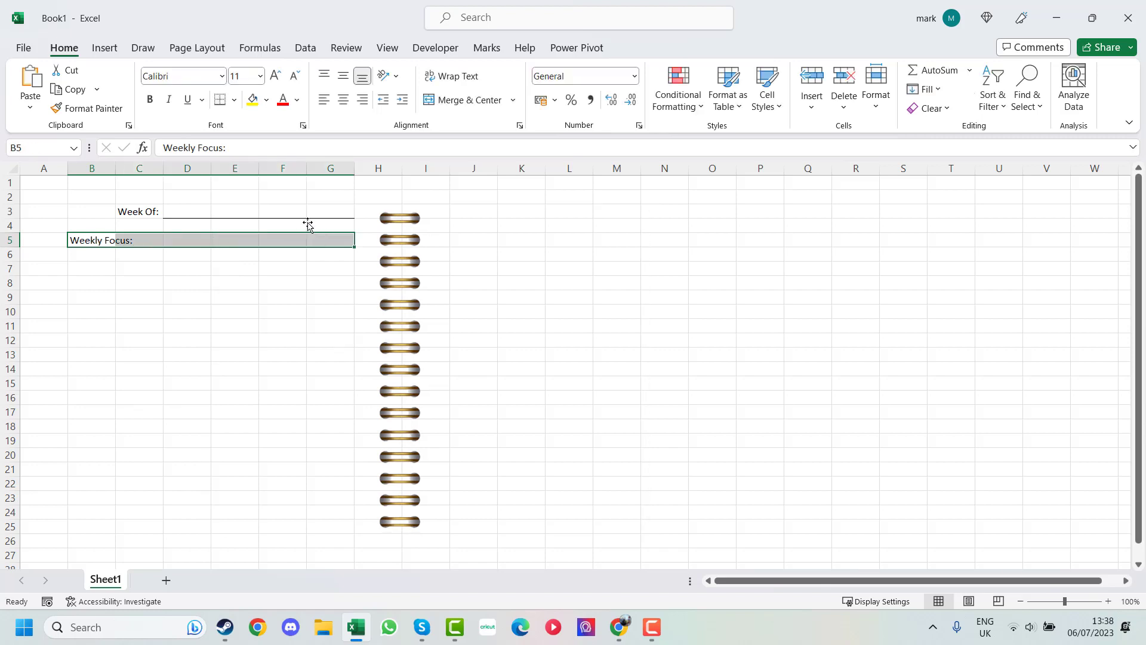
left_click(235, 102)
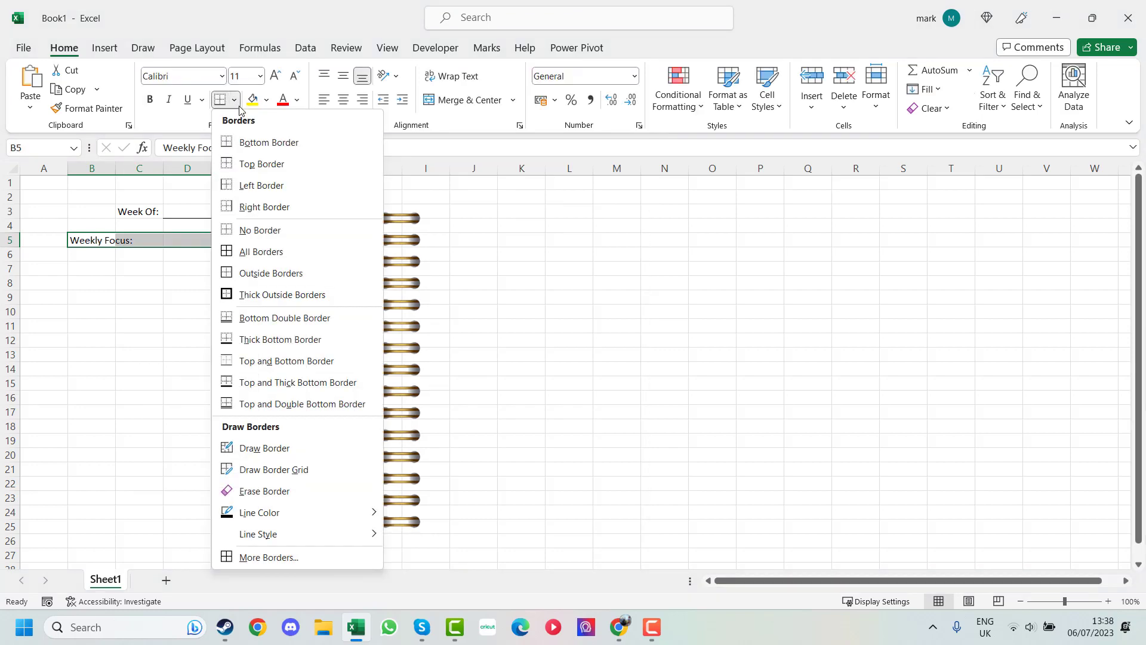
left_click(271, 275)
left_click(179, 298)
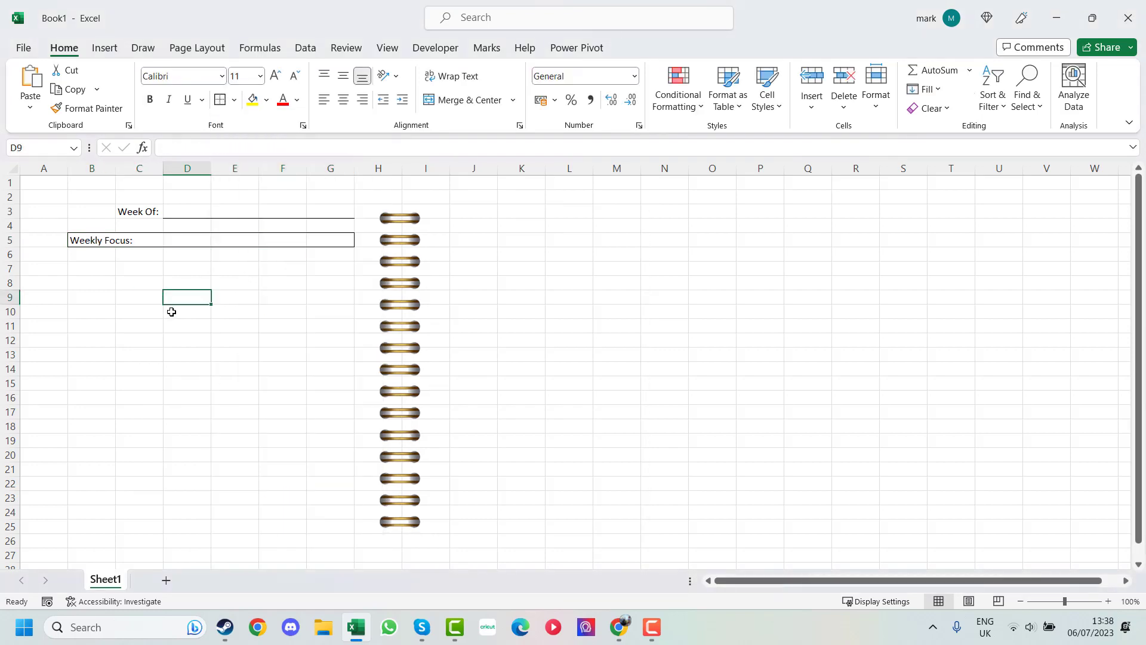
- Enter "Weekly Goals" in B7 and add a bottom border to A8:D8
left_click(76, 267)
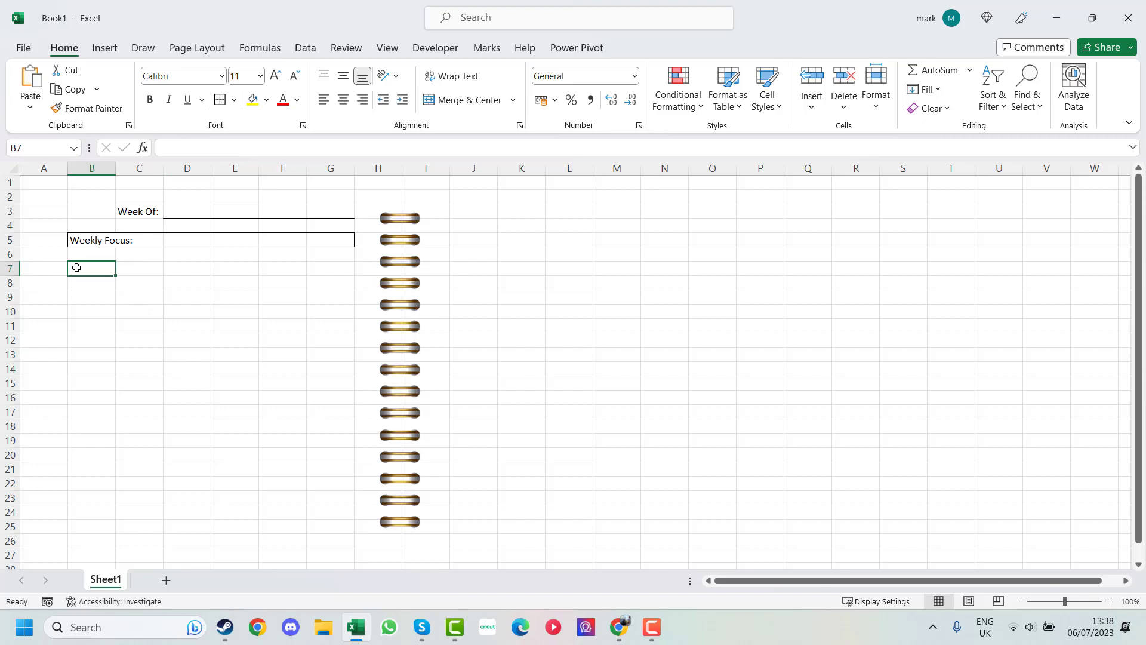
type("Weekly Goals")
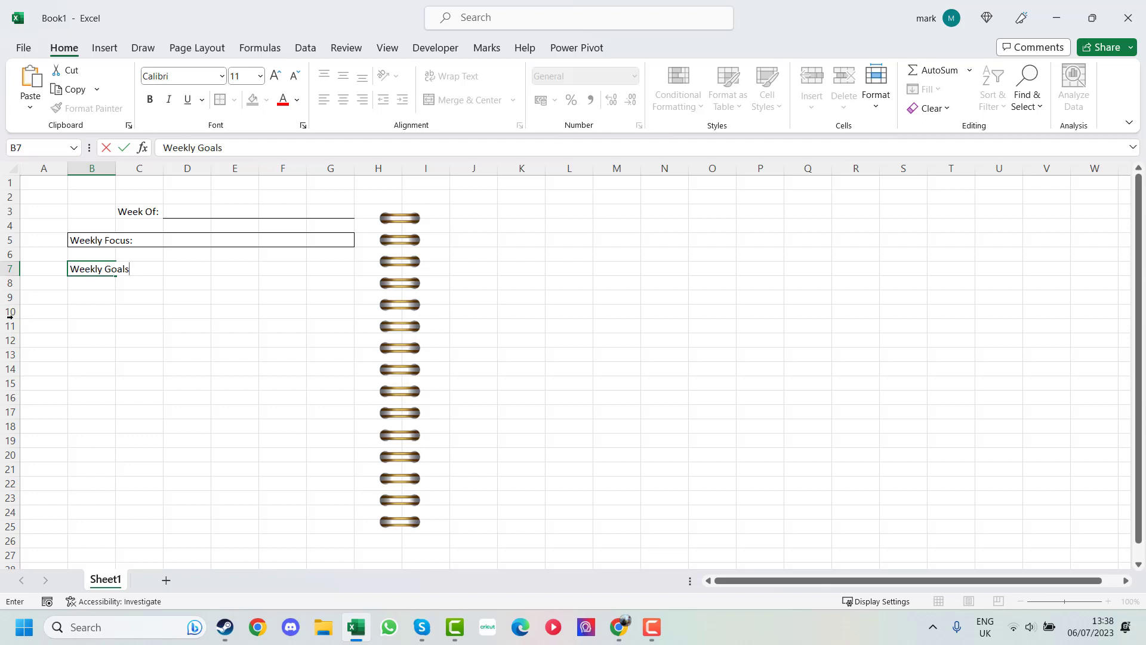
left_click(60, 282)
left_click_drag(61, 281, 173, 284)
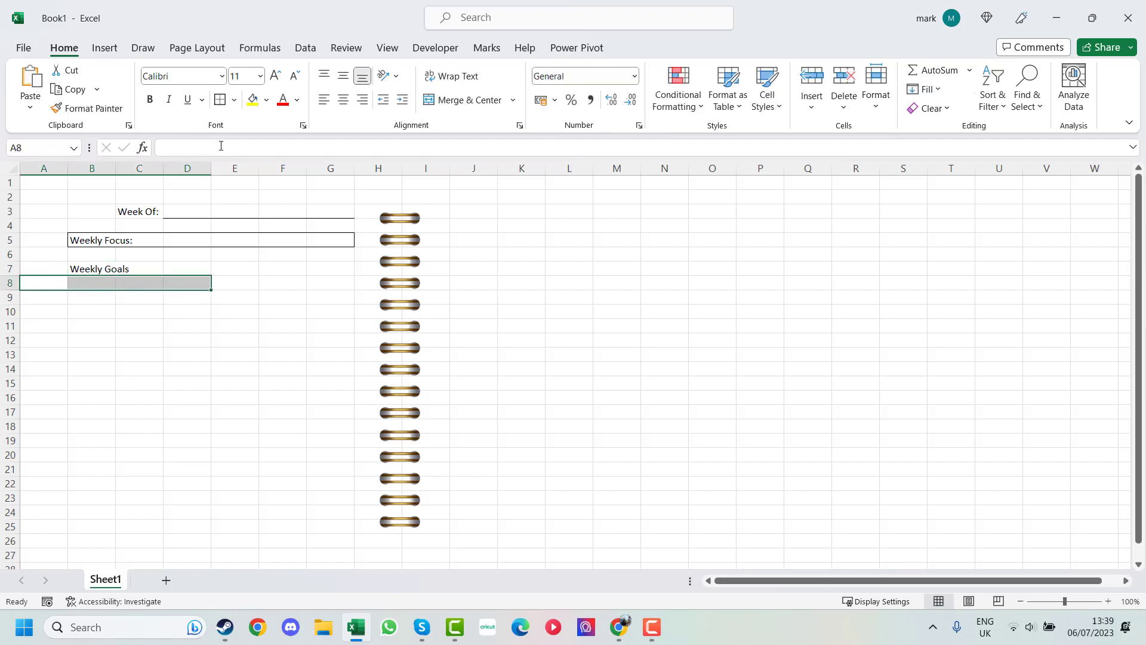
left_click(234, 100)
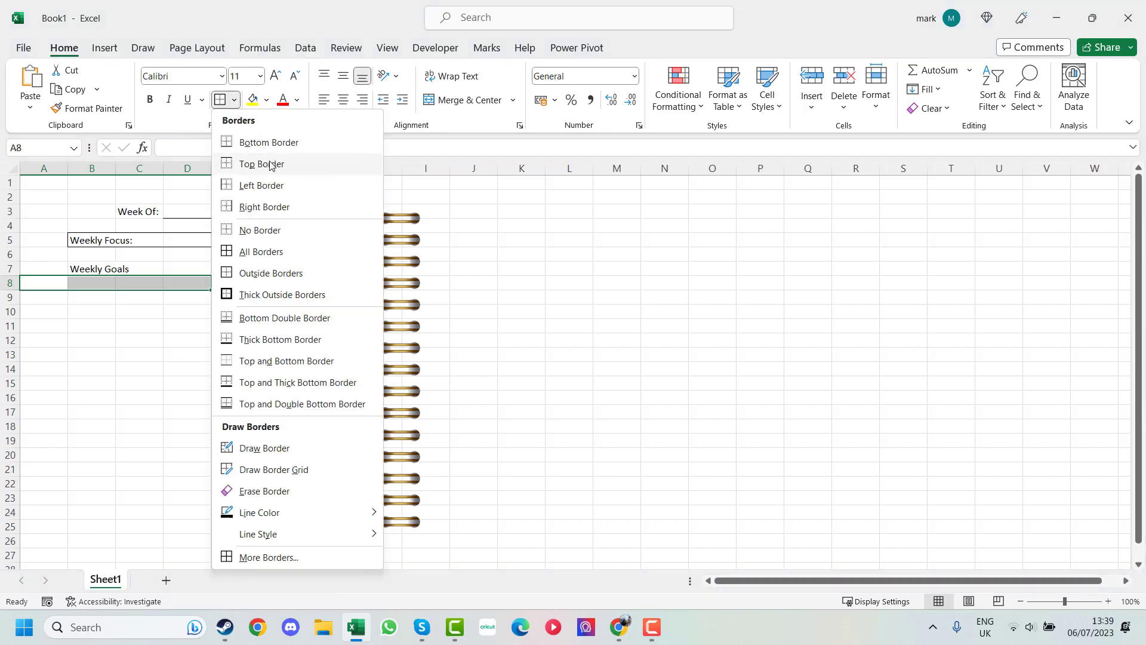
left_click(270, 143)
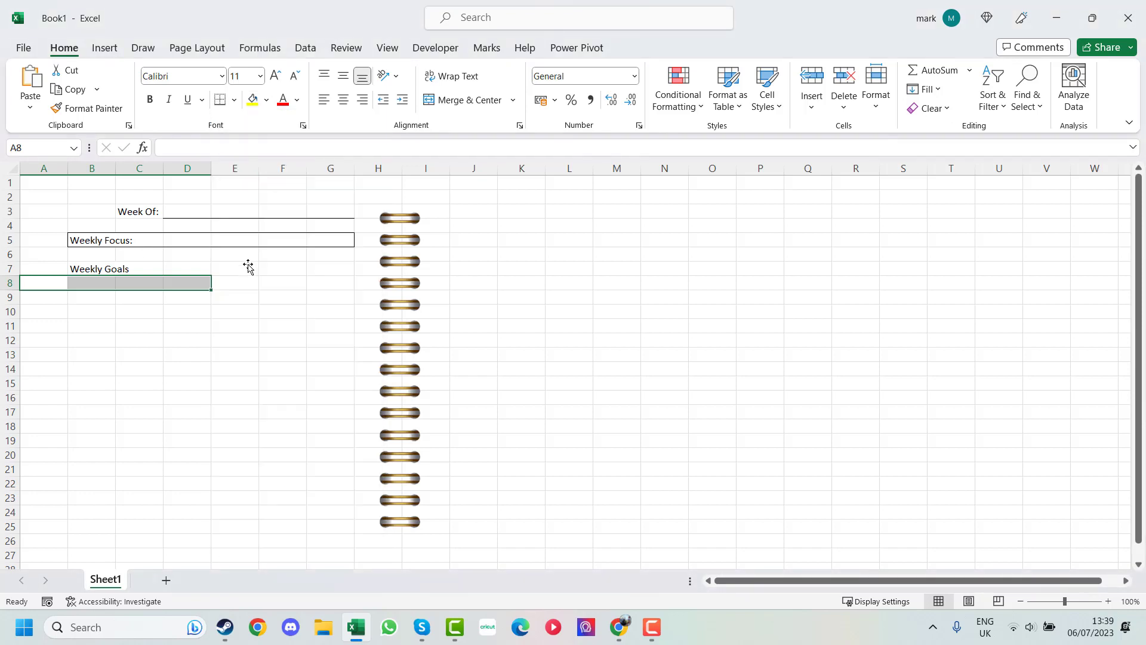
- Move the ring binder picture away from the planner text so that its rings sit around columns T and U
left_click(208, 293)
left_click(208, 292)
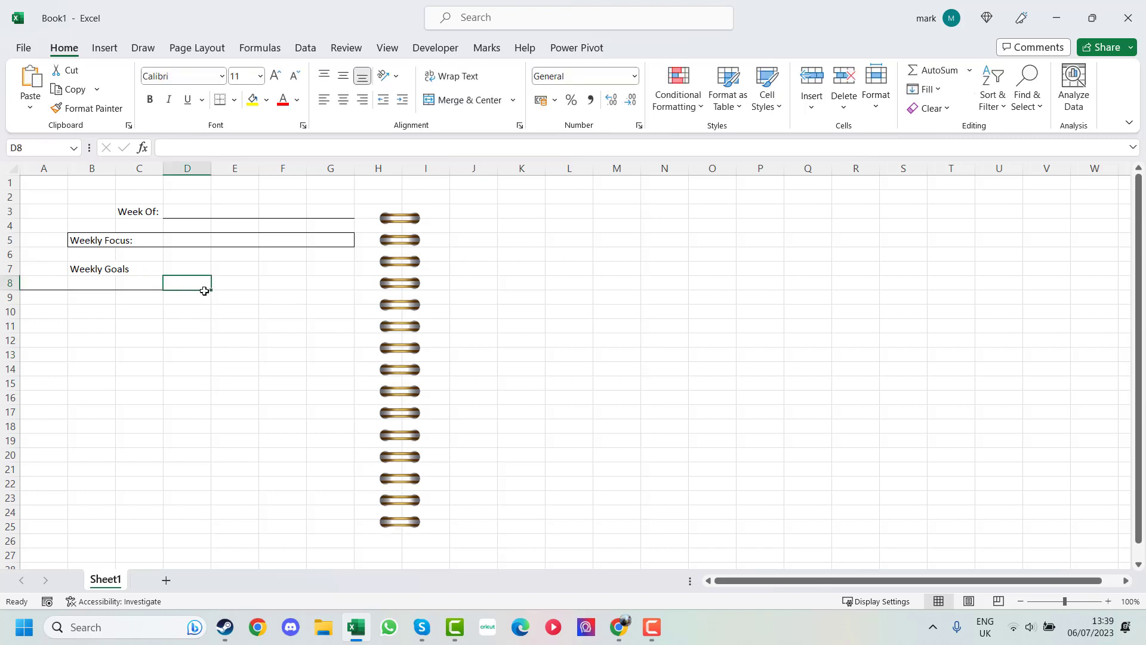
left_click(211, 291)
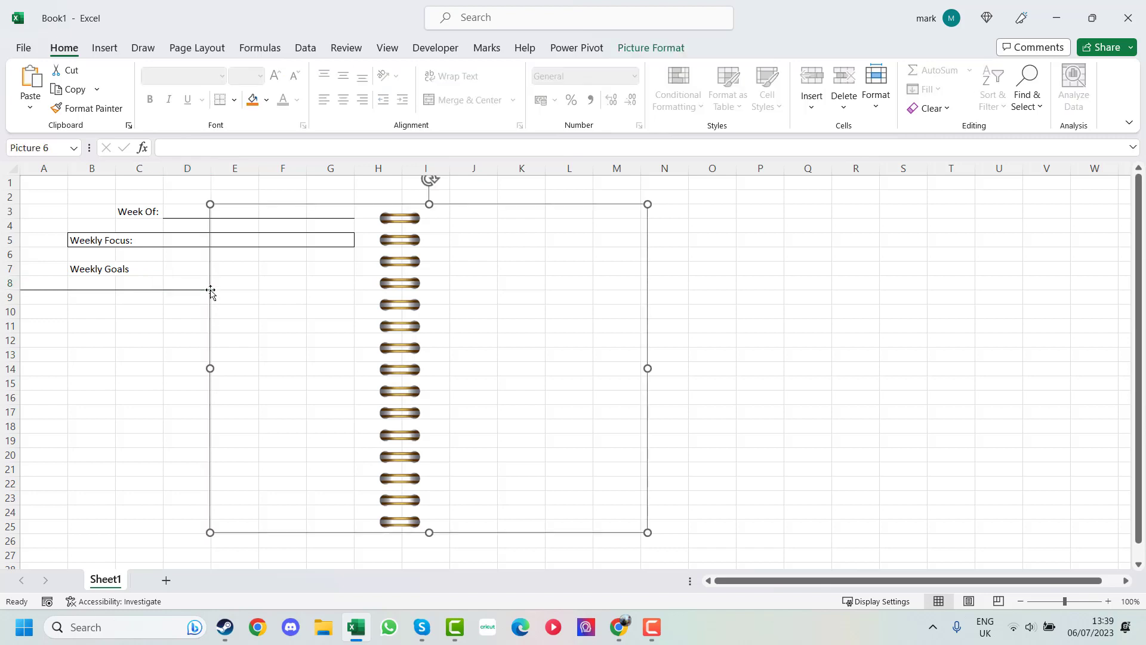
left_click(209, 291)
left_click_drag(389, 318, 890, 313)
- Fill the Weekly Goals line from row 8 down to row 21 across columns A to D
left_click(213, 290)
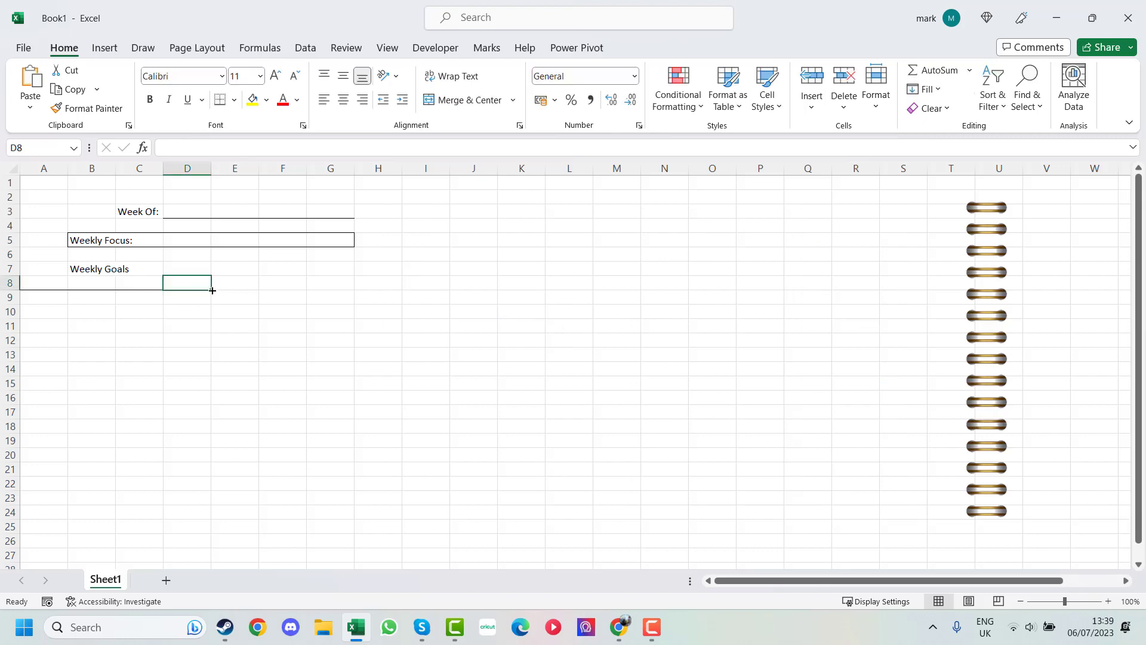
left_click_drag(213, 291, 209, 333)
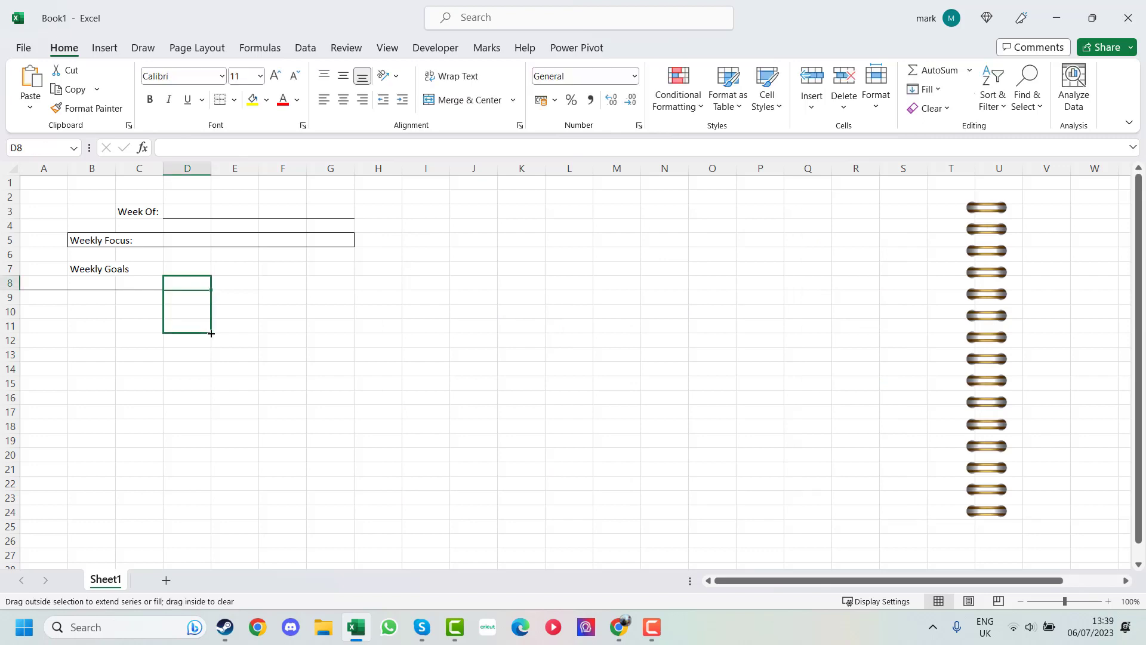
left_click_drag(212, 334, 37, 475)
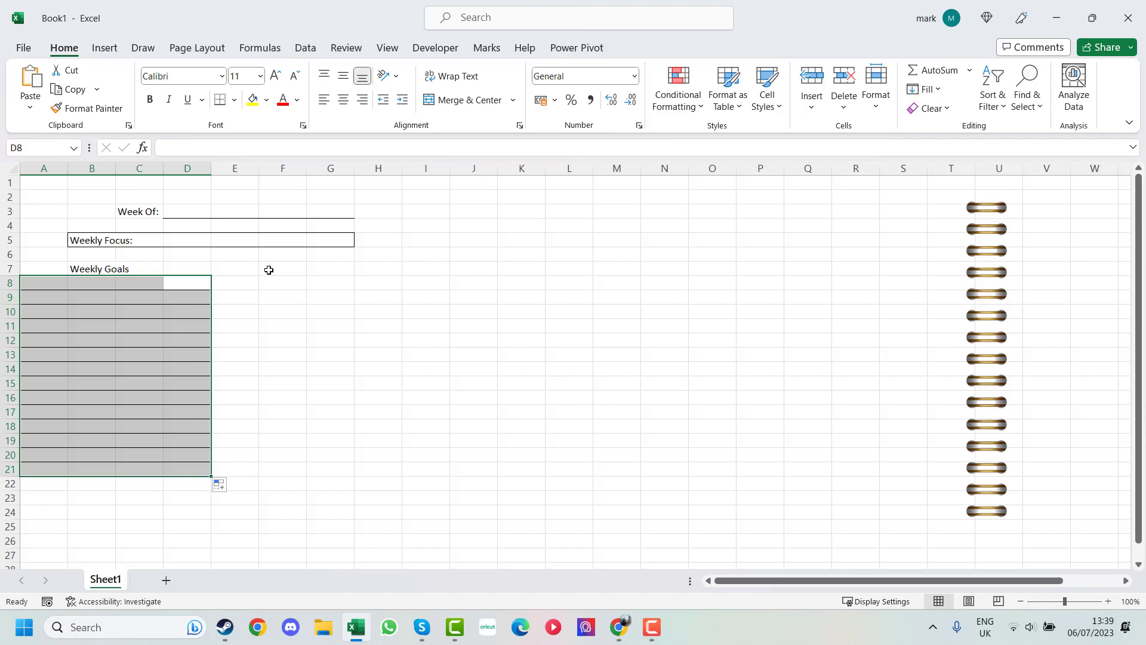
- Enter "To Do List" in G7 and add a bottom border to F8:I8
left_click(303, 271)
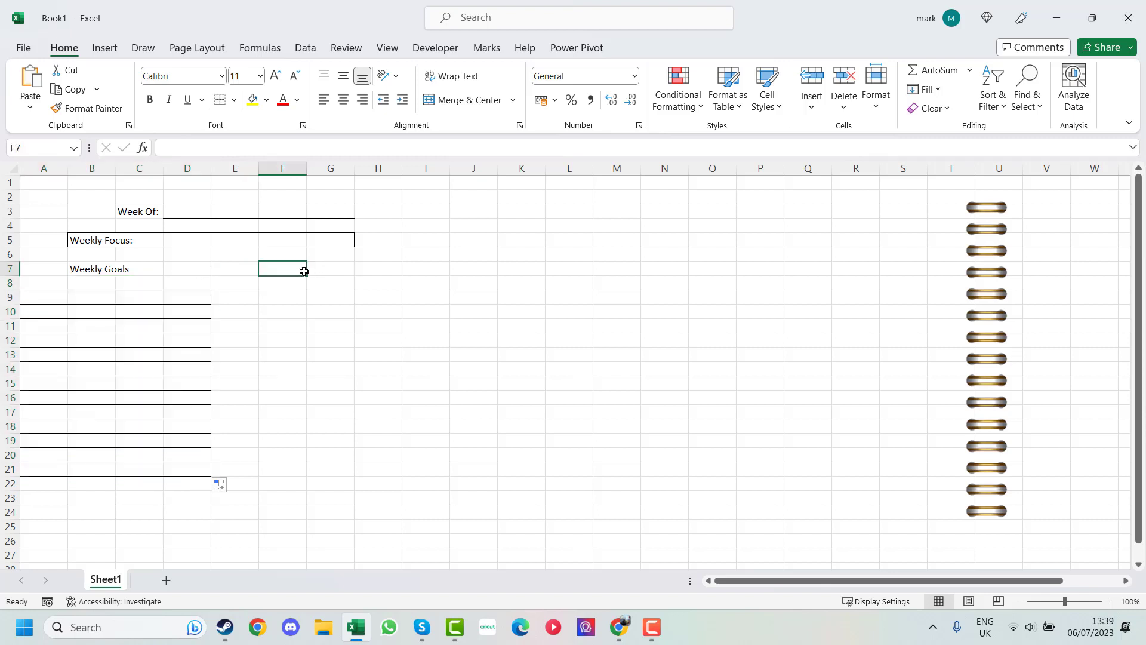
left_click(319, 269)
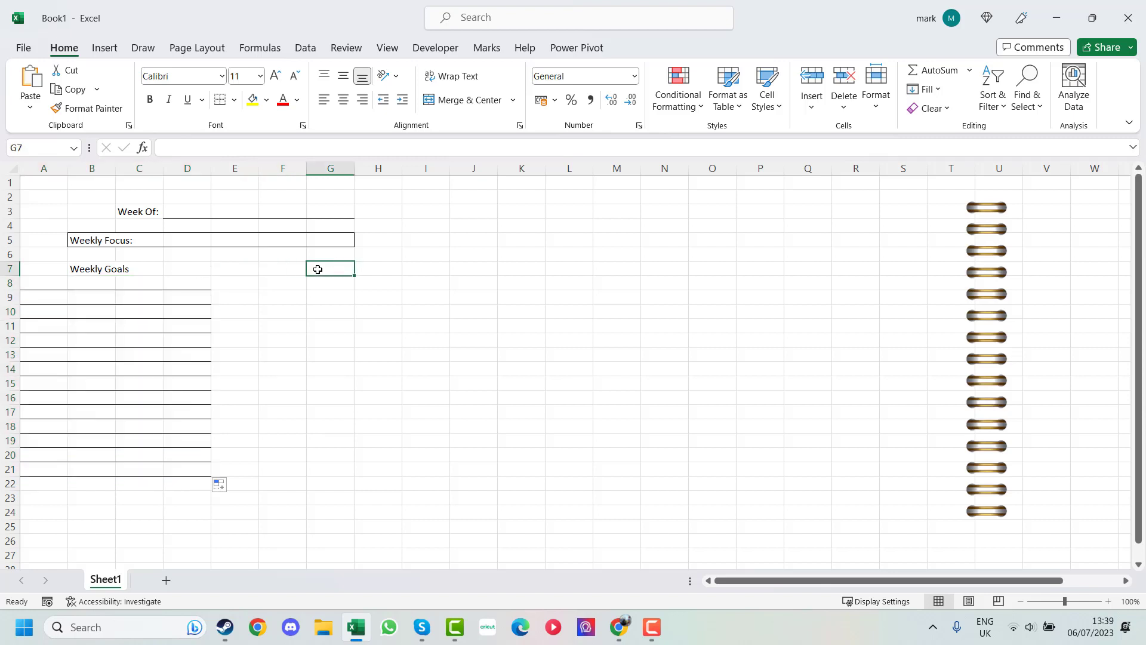
type("To Do List")
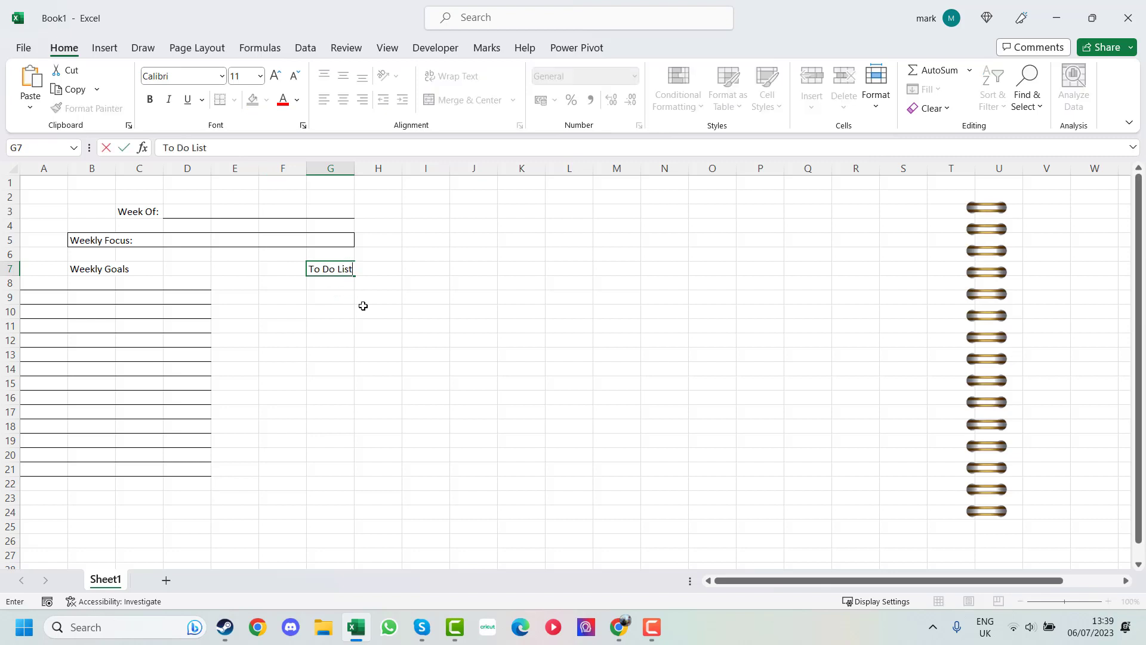
left_click_drag(271, 289, 414, 281)
left_click(234, 100)
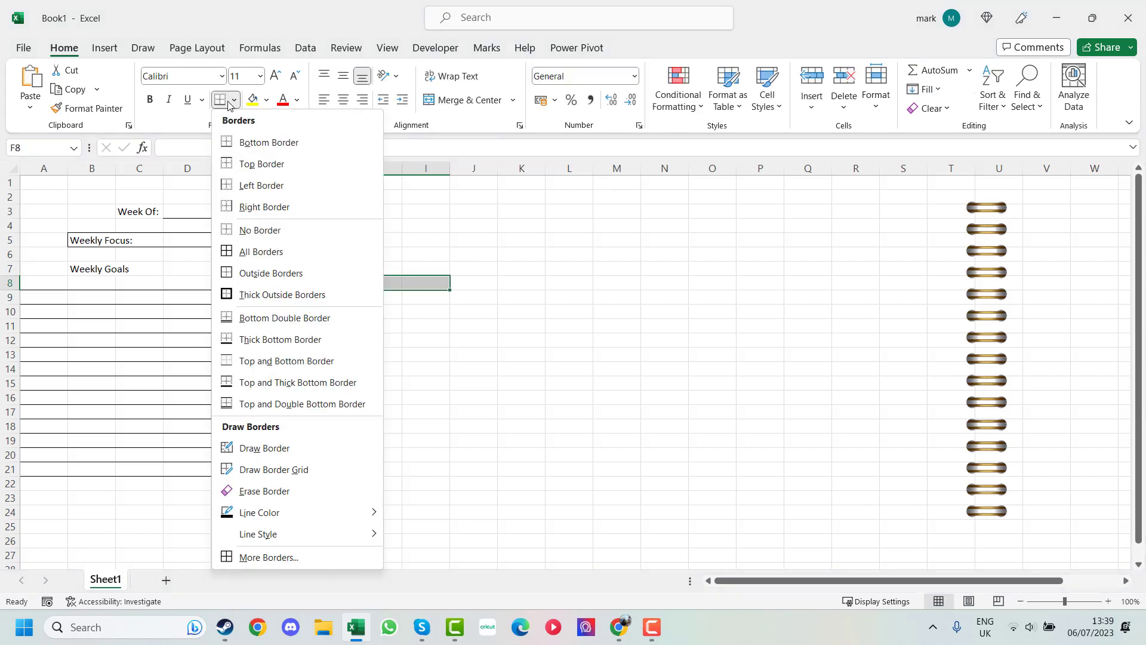
left_click(347, 211)
- Fill the To Do List line from F8:I8 down to row 21
left_click(470, 296)
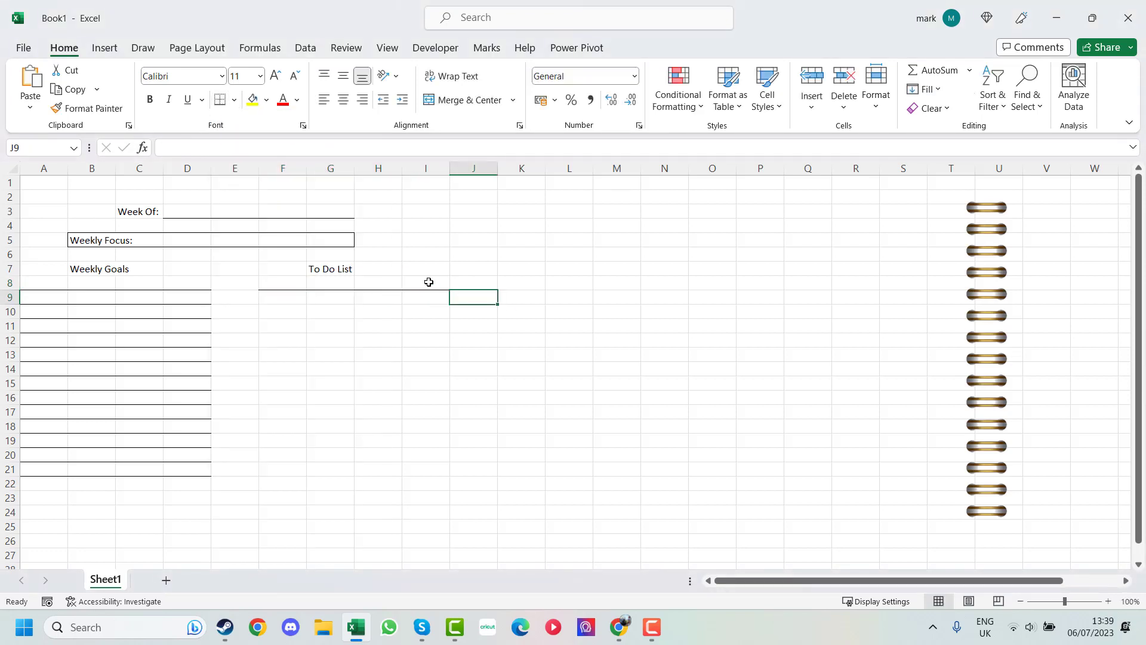
left_click(434, 281)
left_click_drag(279, 283, 453, 477)
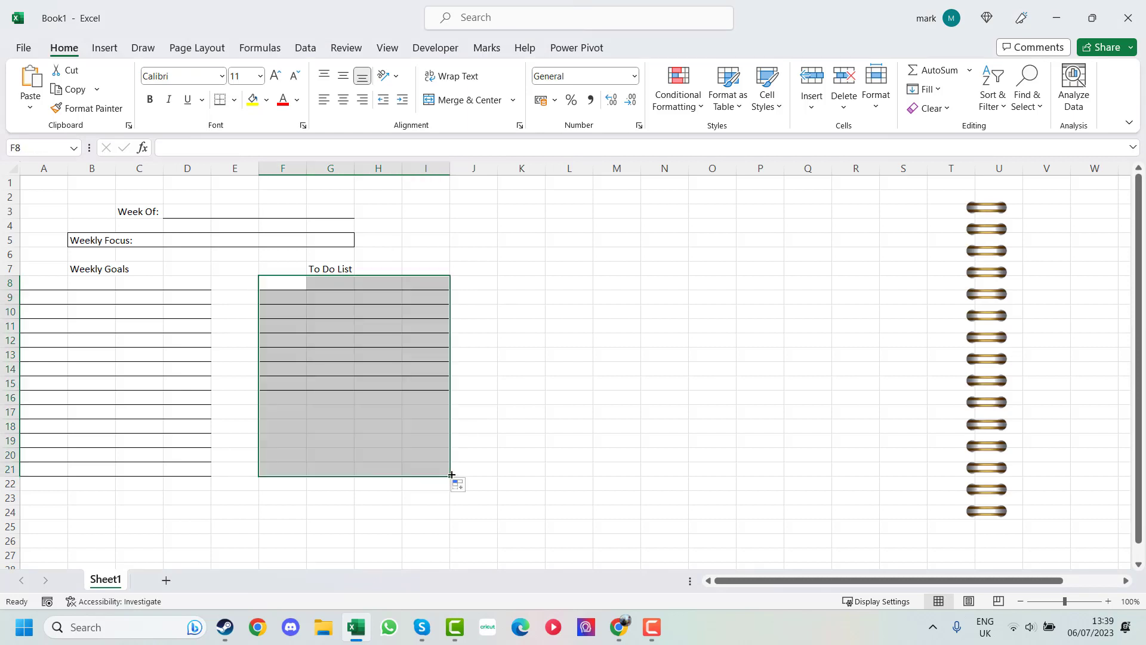
left_click(469, 278)
- Insert a check box form control in cell J8, beside the first To Do List line
left_click(440, 50)
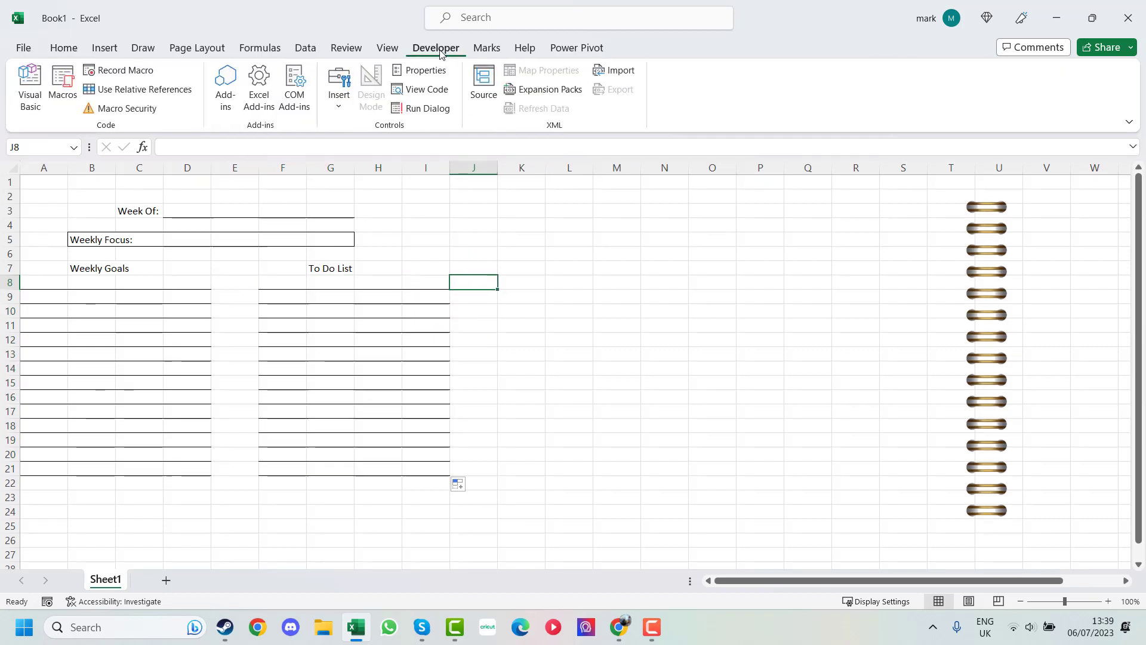
left_click(339, 88)
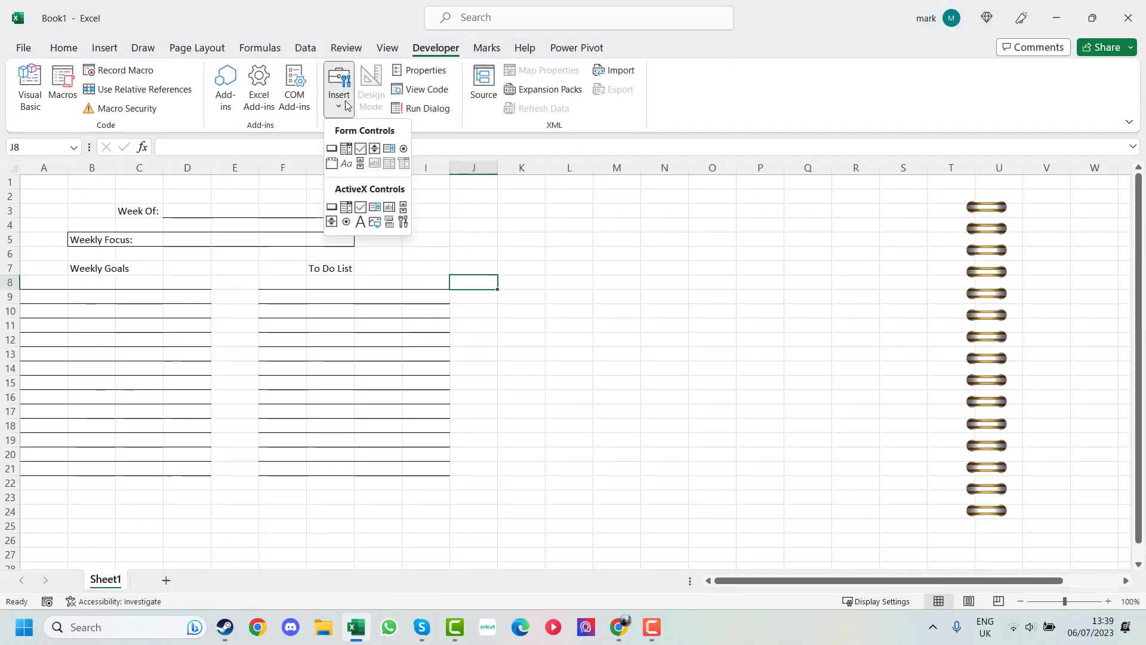
left_click(357, 145)
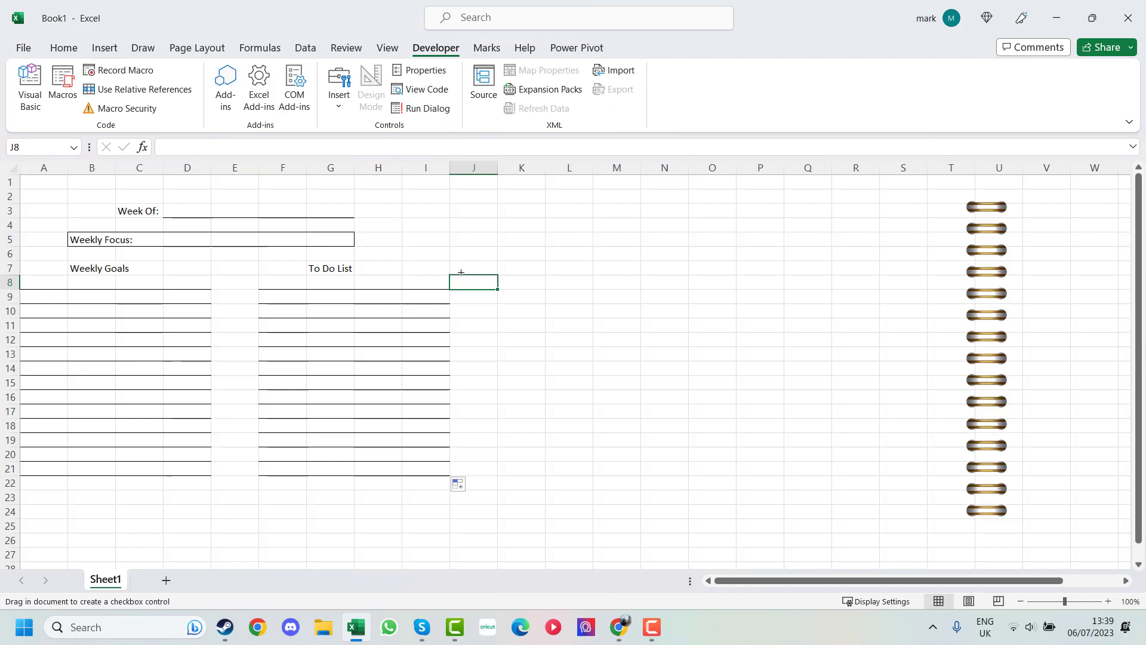
left_click_drag(458, 274, 484, 292)
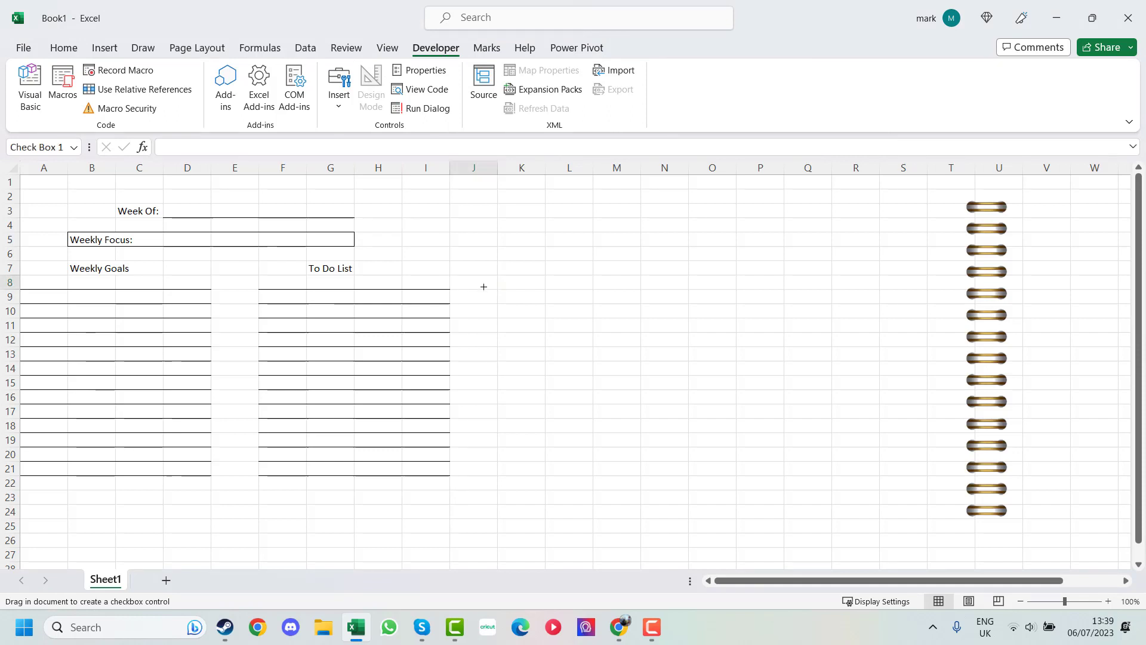
- Delete the label text of the check box in J8 so only the box is left
left_click(474, 284)
key("Delete")
key("Delete")
key("Delete")
key("Delete")
key("Delete")
key("Delete")
key("Delete")
key("Delete")
key("Delete")
key("Delete")
key("Delete")
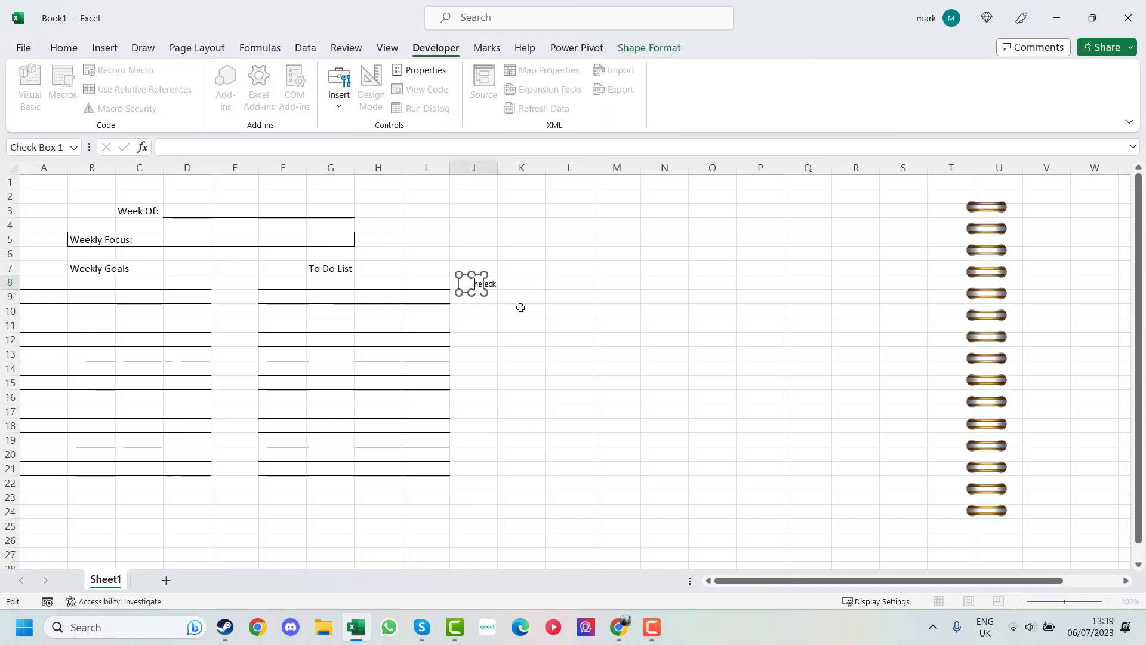
left_click(518, 341)
- Position the check box within J8 and fill it down to J21 beside the To Do List lines
right_click(476, 291)
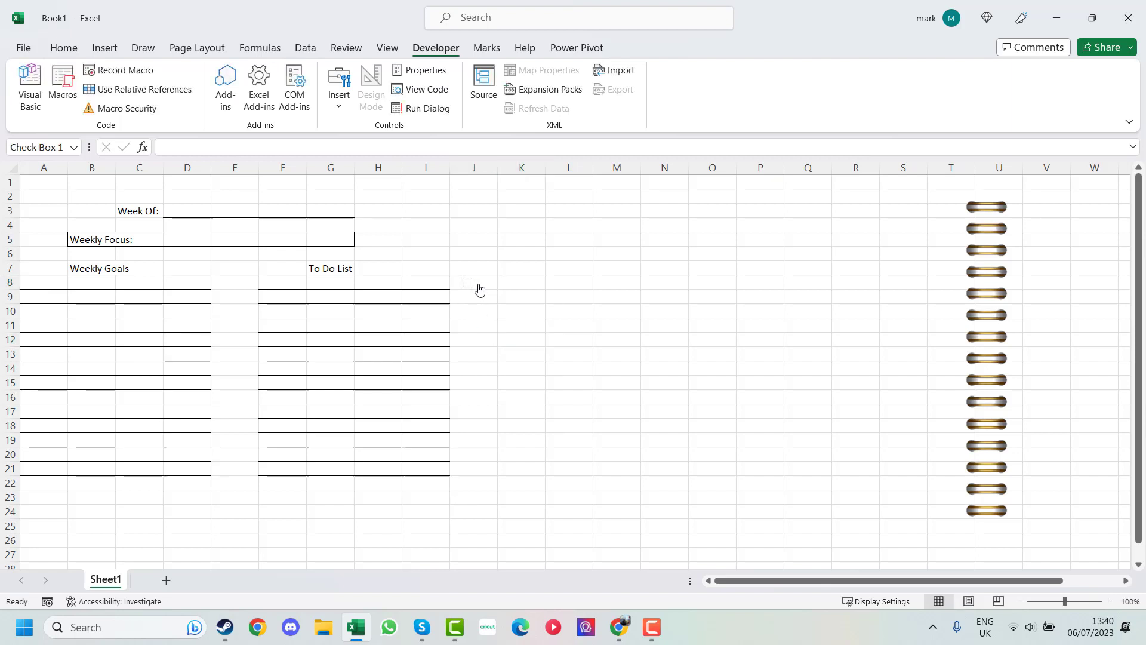
left_click(478, 283)
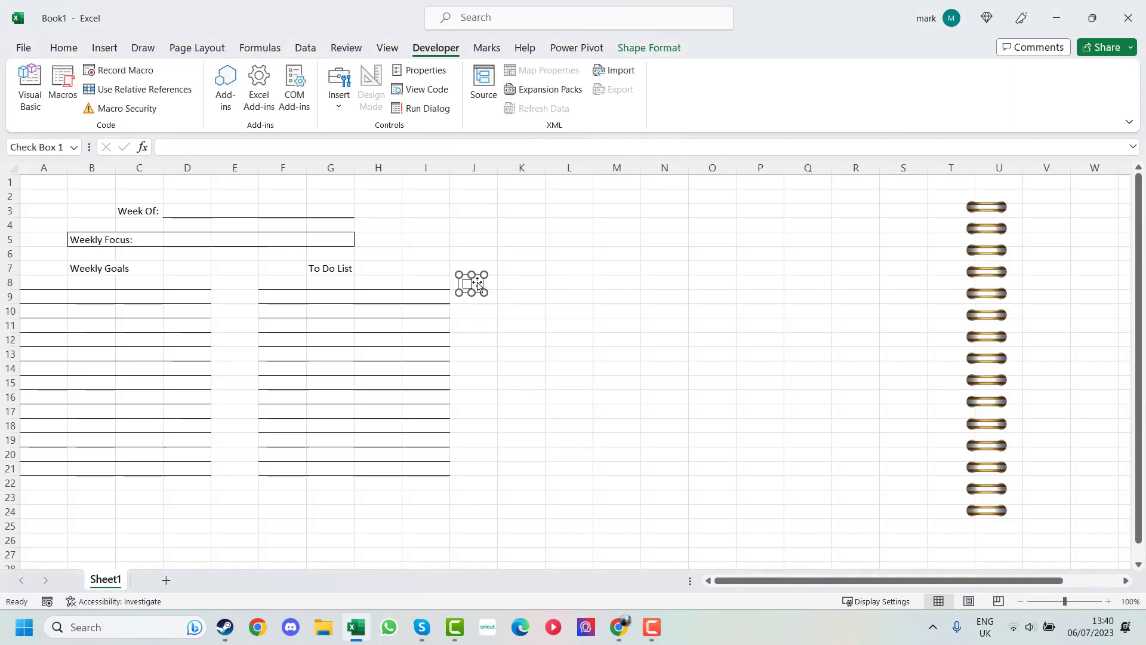
left_click_drag(478, 282, 500, 476)
left_click(515, 336)
left_click(495, 288)
left_click(559, 431)
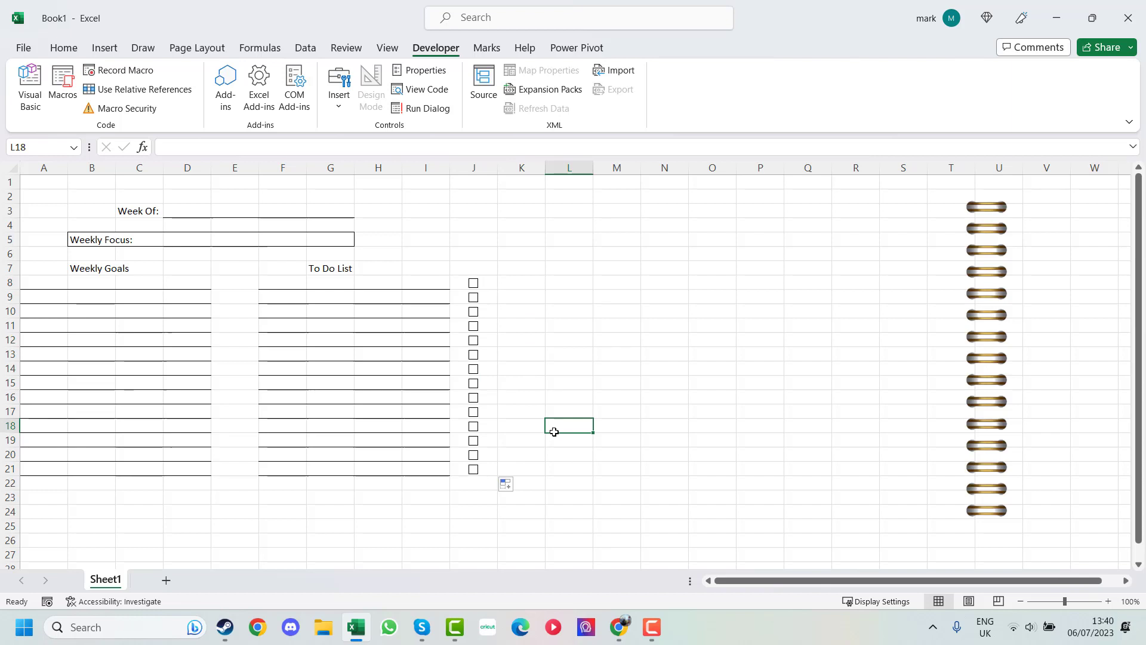
- Insert a blank column before column A
left_click(41, 176)
right_click(40, 177)
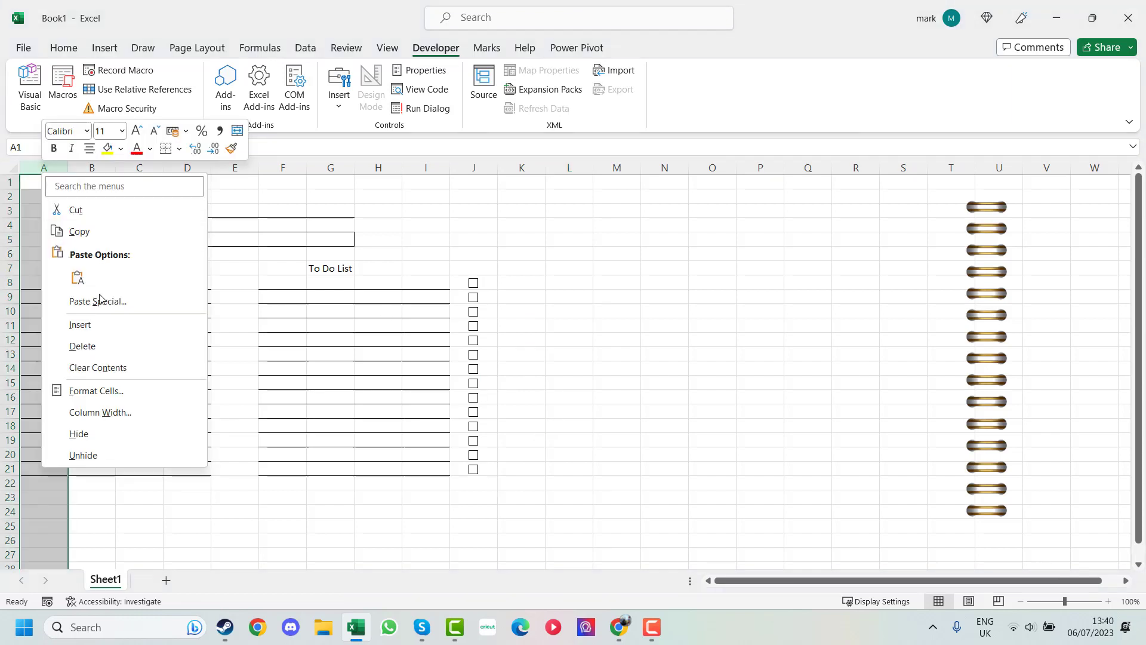
left_click(95, 322)
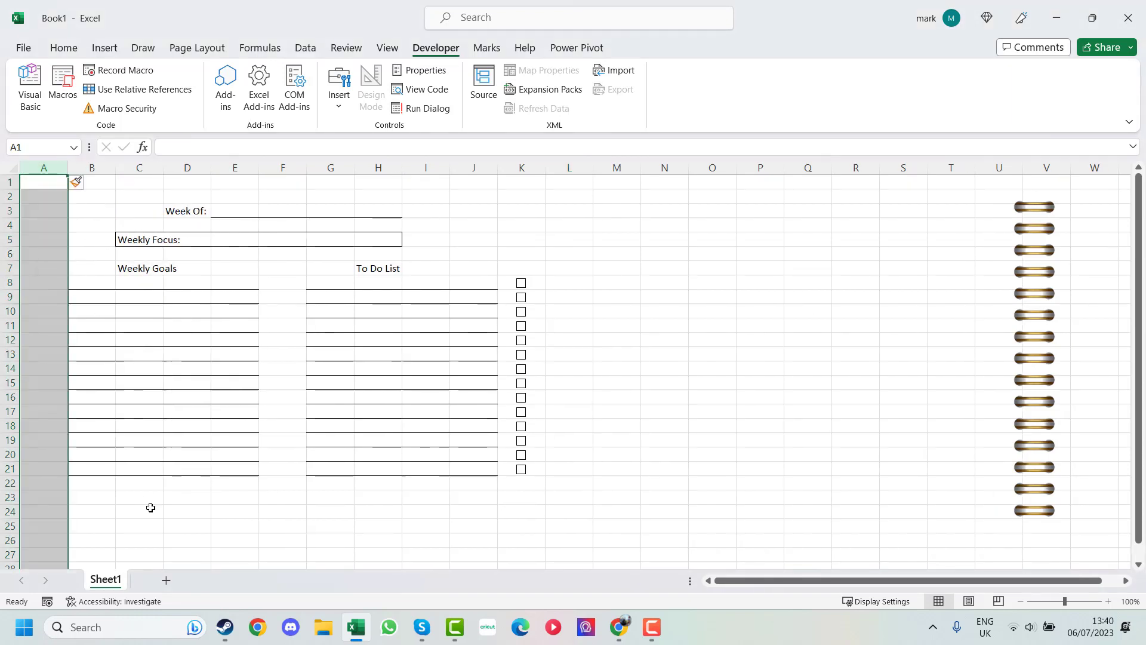
- Enter the title "Habit Tracker" in E23 below the weekly goals and to-do lines
left_click(236, 498)
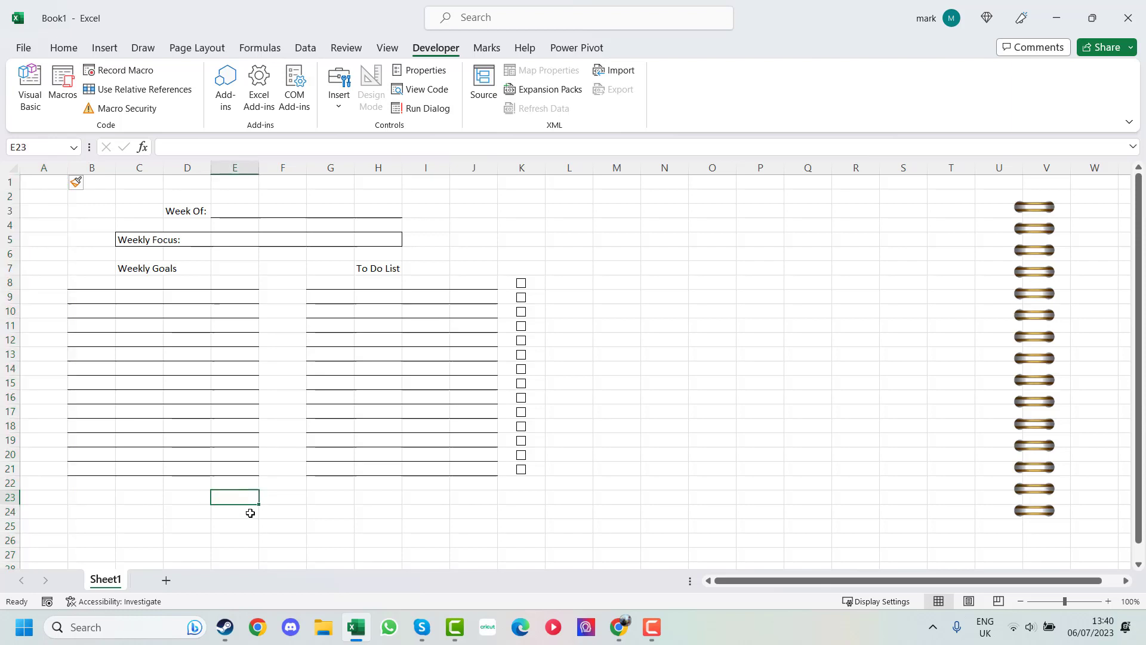
type("H")
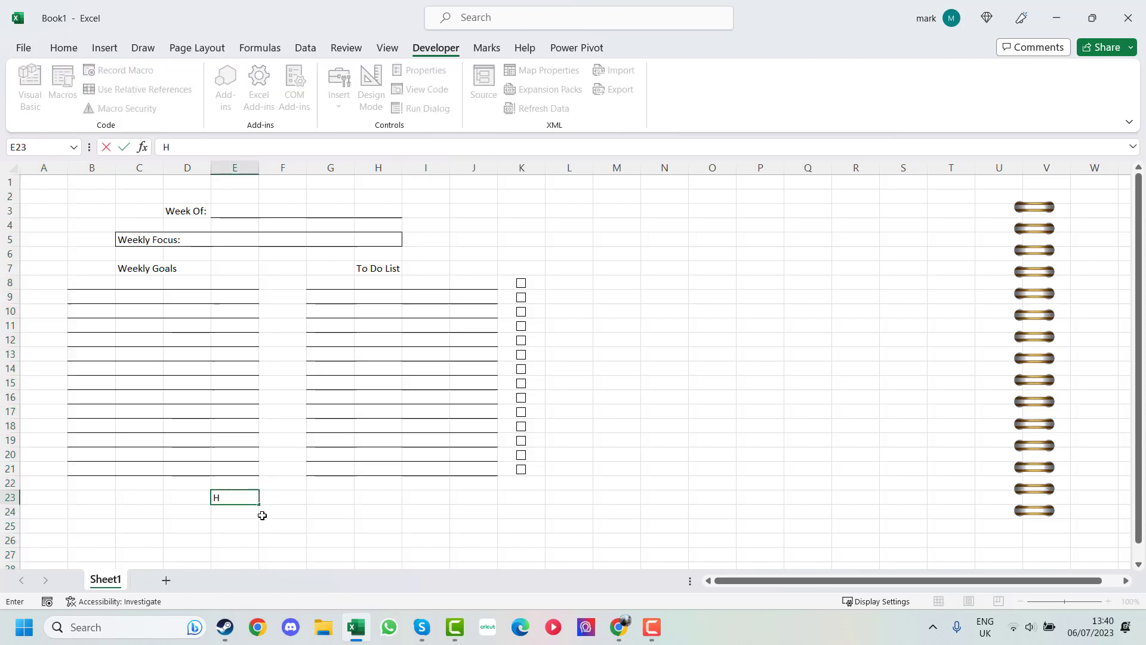
type("abit Tracker")
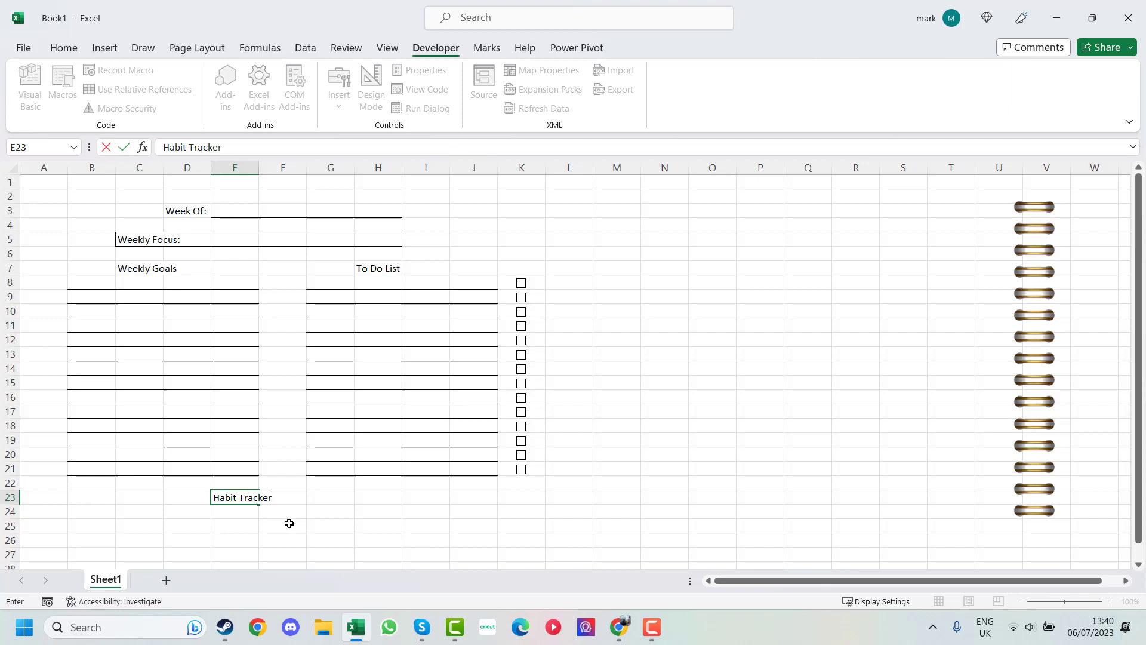
left_click(289, 523)
left_click_drag(243, 497, 314, 496)
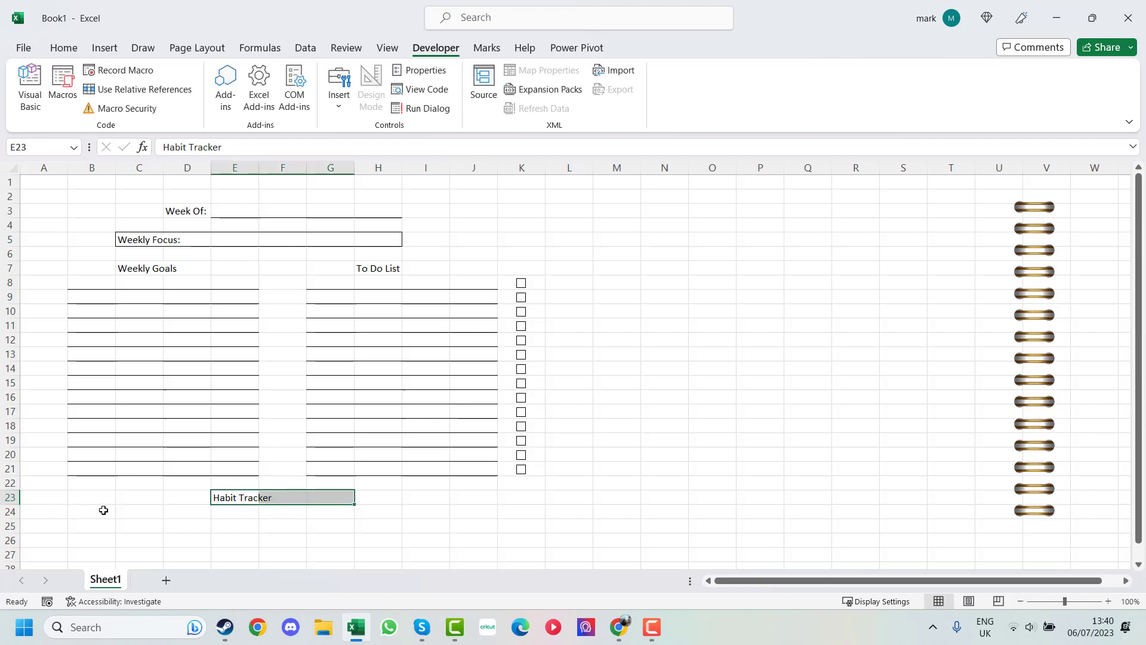
- Enter the habit tracker headings Habit, M, T, W, T, F, S and S across B24:I24
left_click(103, 509)
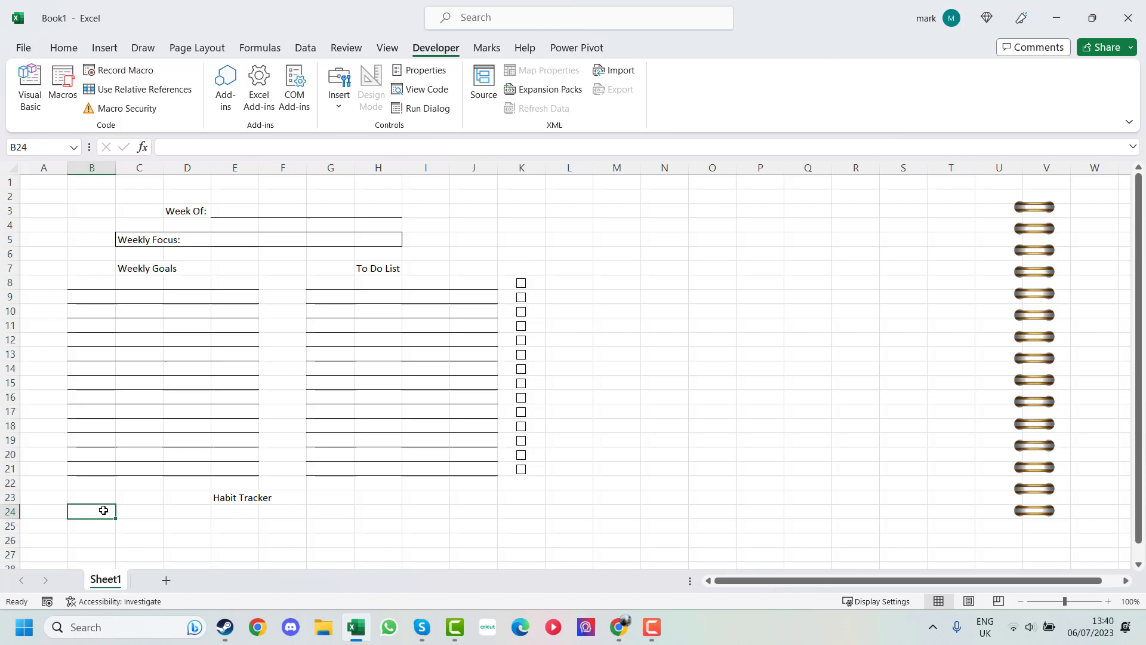
type("Habi")
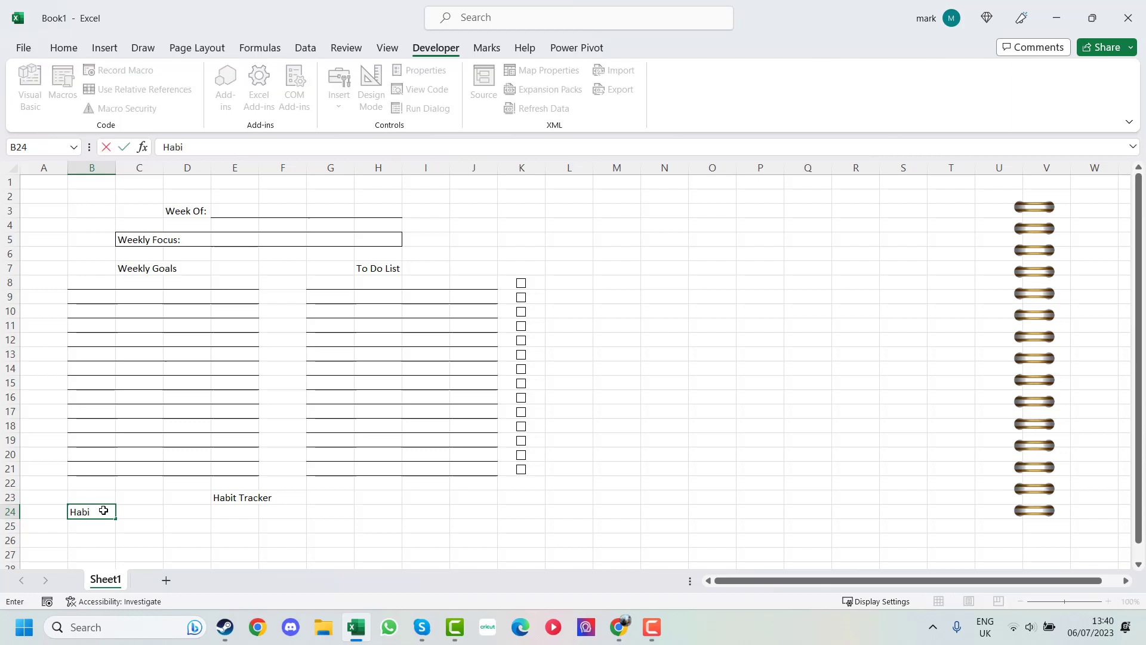
type("t")
key("Tab")
type("M")
key("Tab")
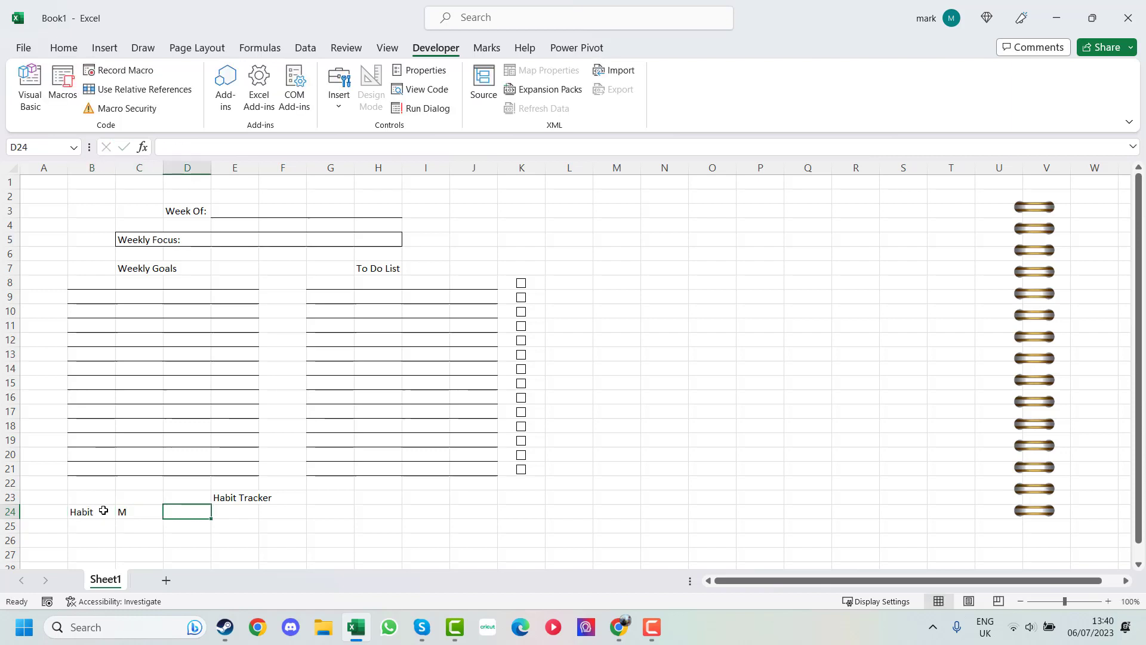
type("T")
key("Tab")
type("W")
key("Tab")
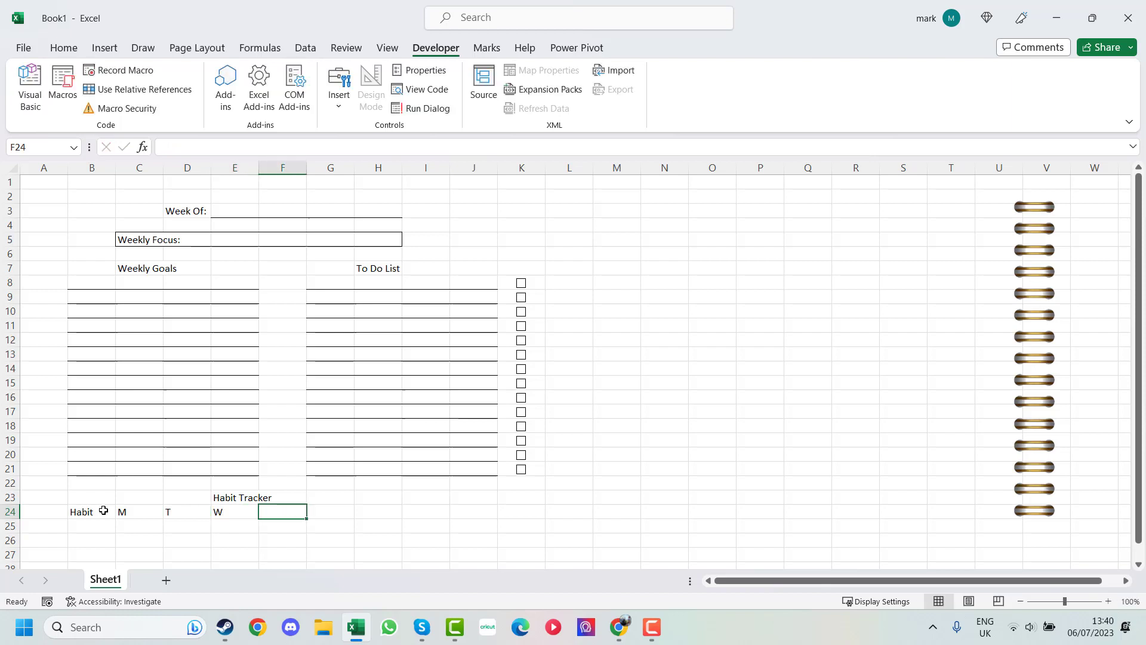
type("T")
key("Tab")
type("F")
key("Tab")
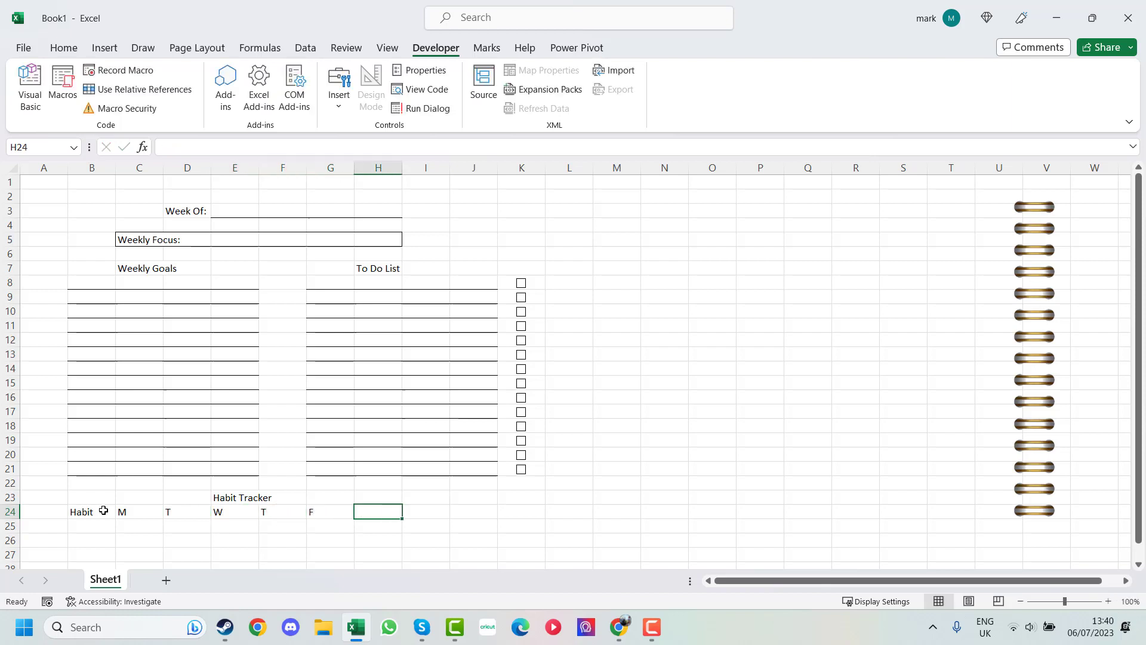
type("S")
key("Tab")
type("S")
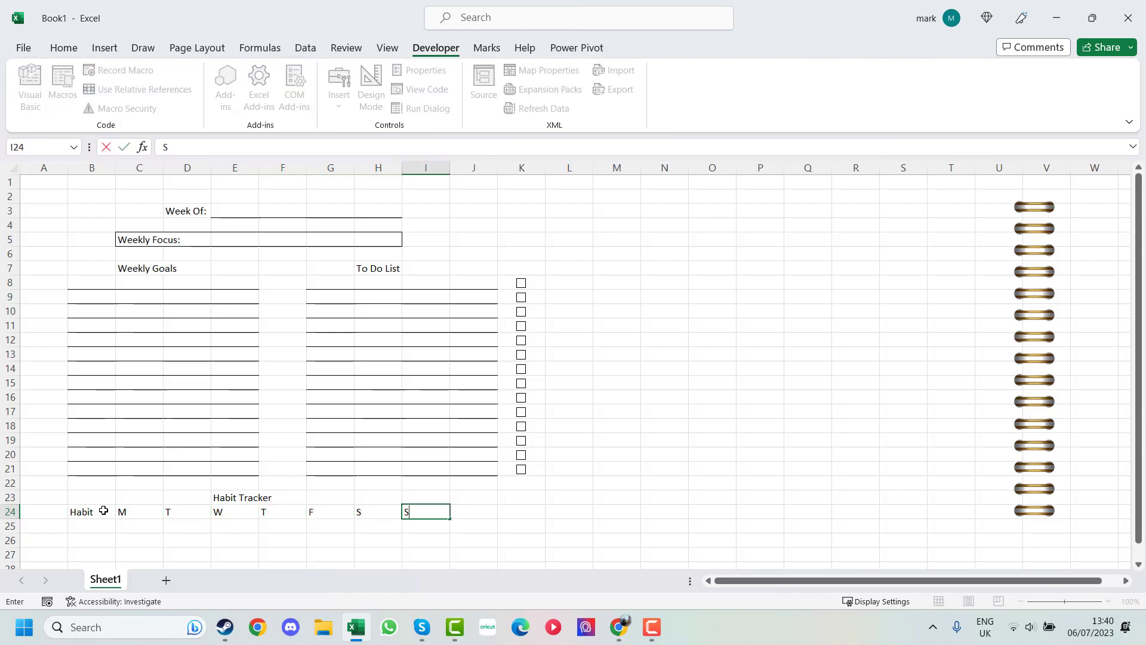
key("Tab")
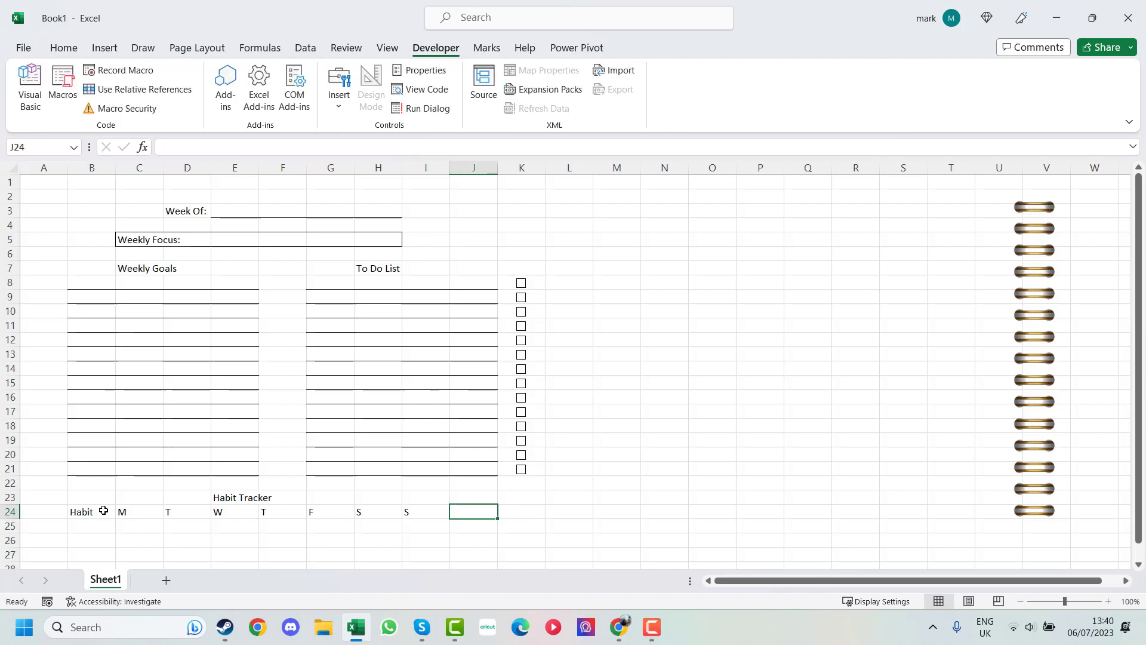
- Add the headings "Achieved" in J24 and "Goal" in K24 to the habit tracker
type("Ach")
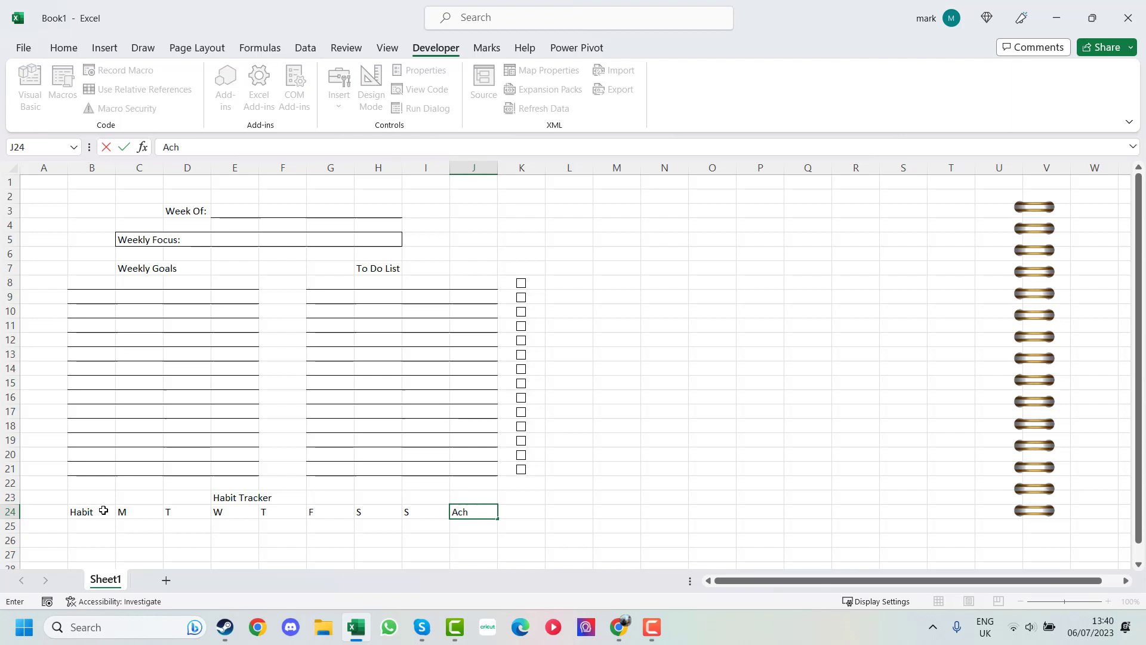
type("ieved")
key("Tab")
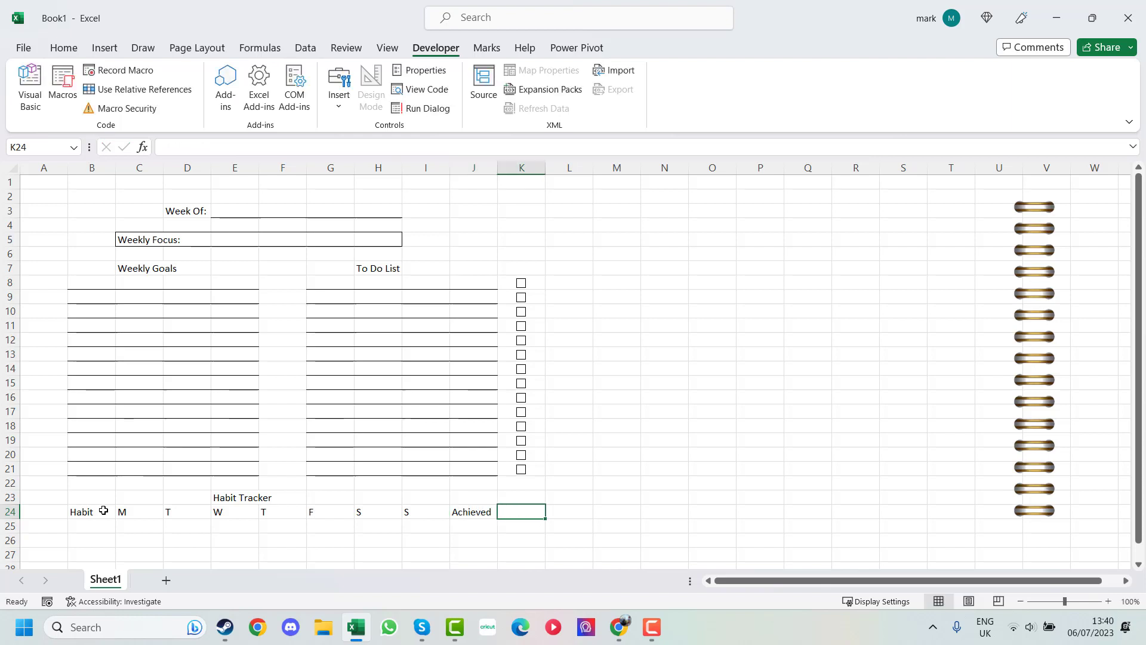
type("Goal")
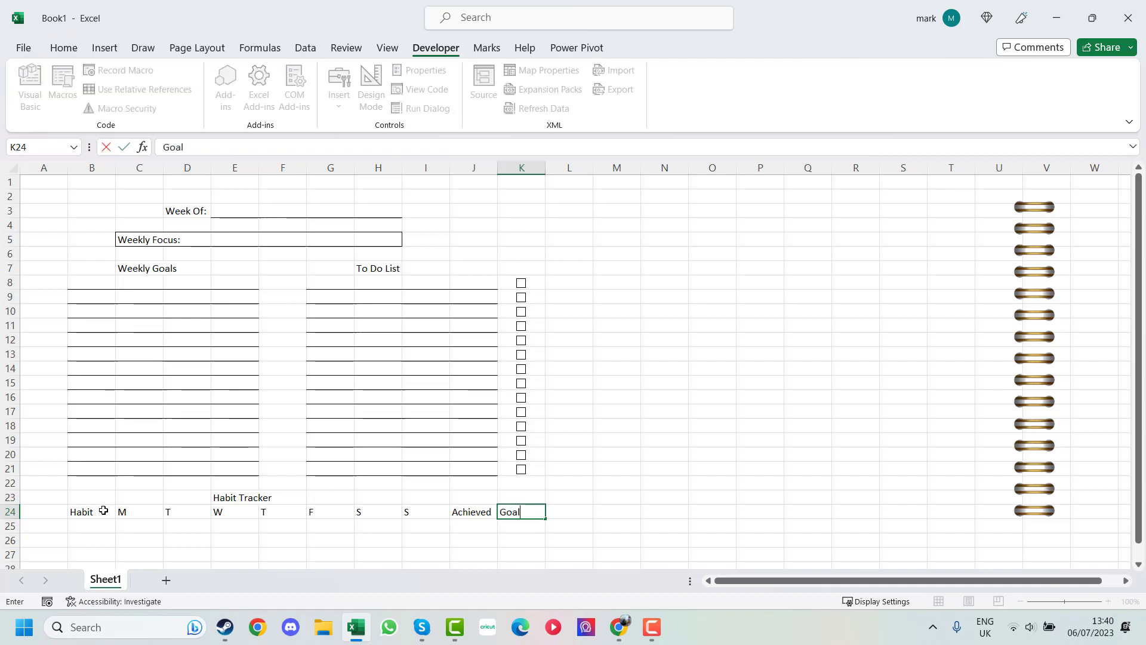
- Apply all borders to the habit tracker's empty grid B25:K30
scroll(374, 363, "down", 3)
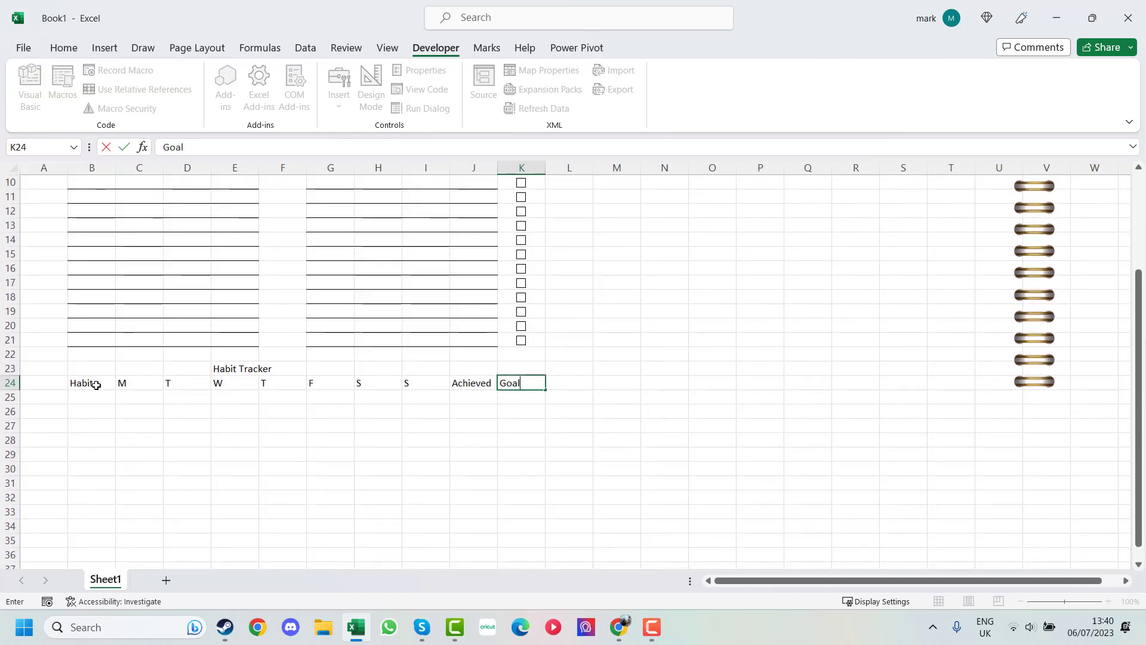
left_click_drag(95, 395, 532, 466)
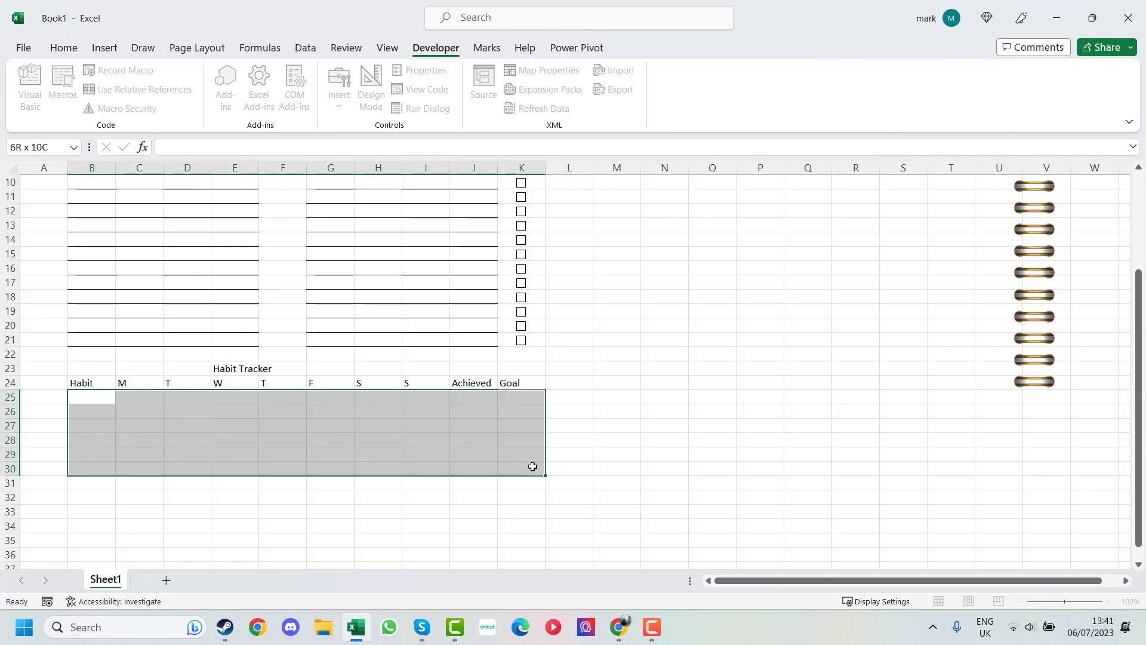
left_click(63, 47)
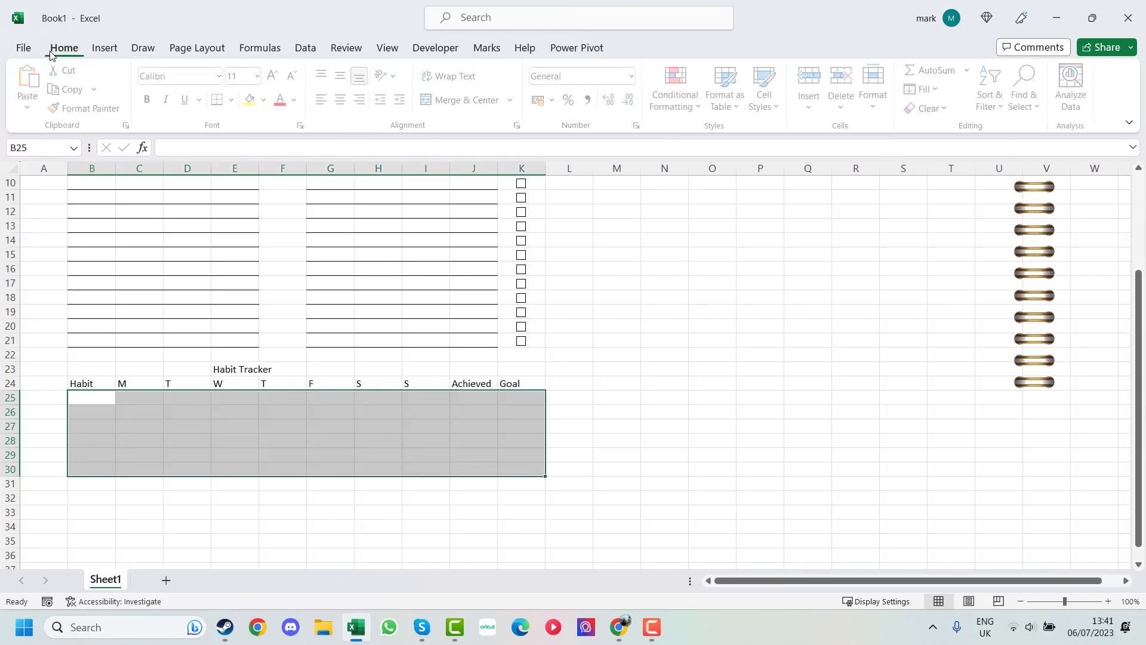
left_click(234, 102)
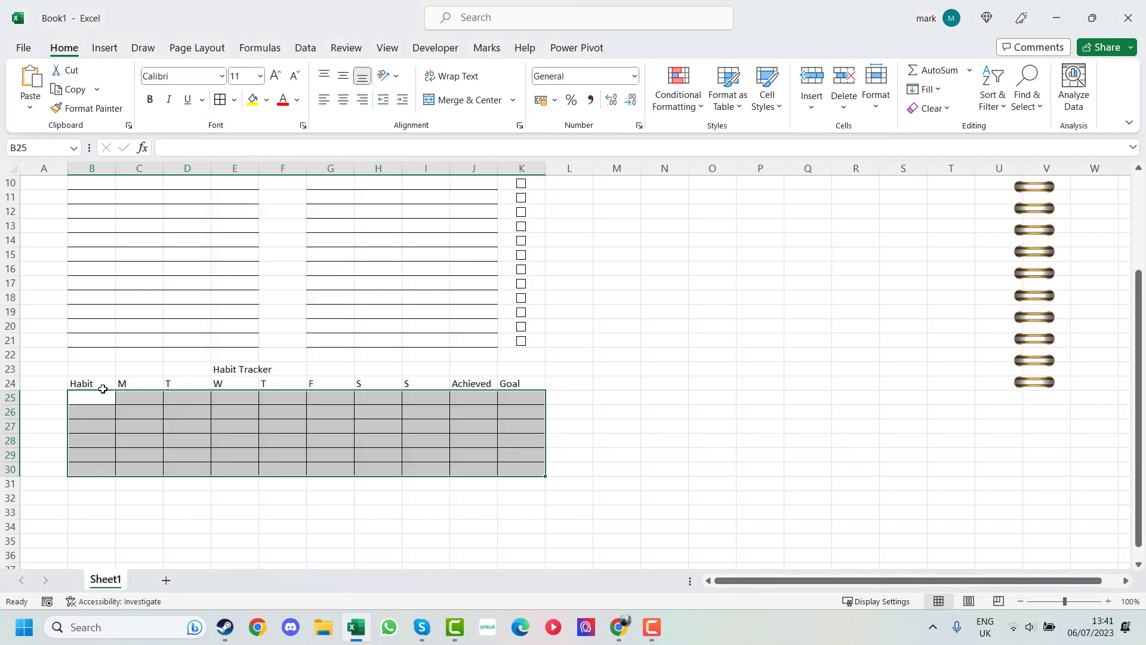
- Add outside borders around the habit tracker heading row B24:K24
left_click_drag(103, 389, 510, 384)
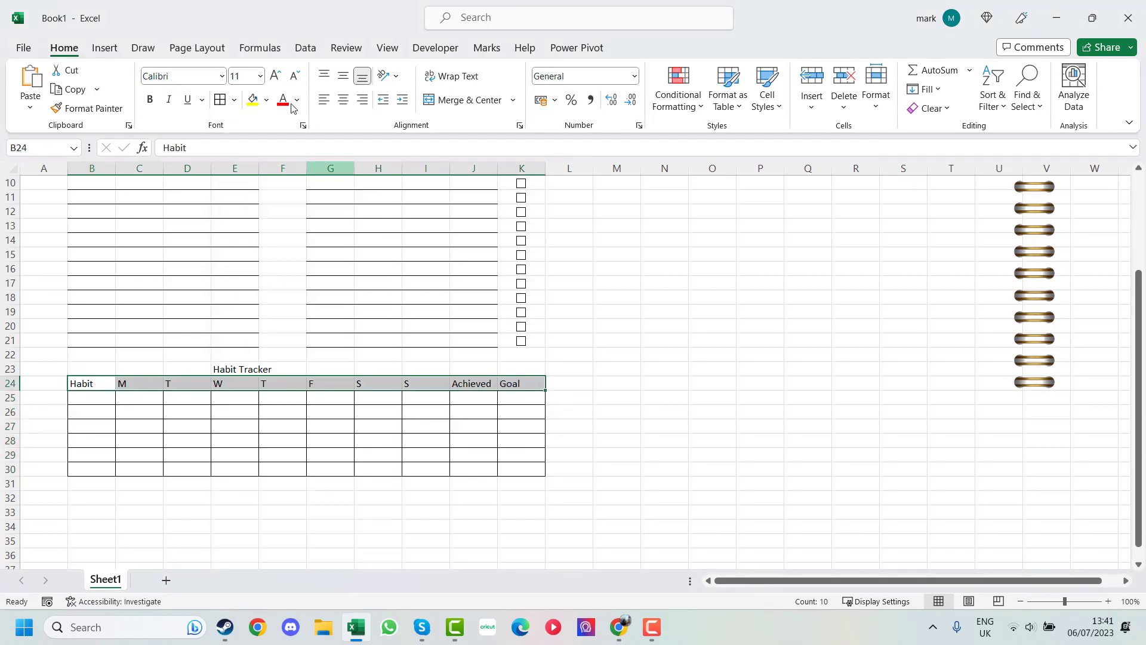
left_click(234, 100)
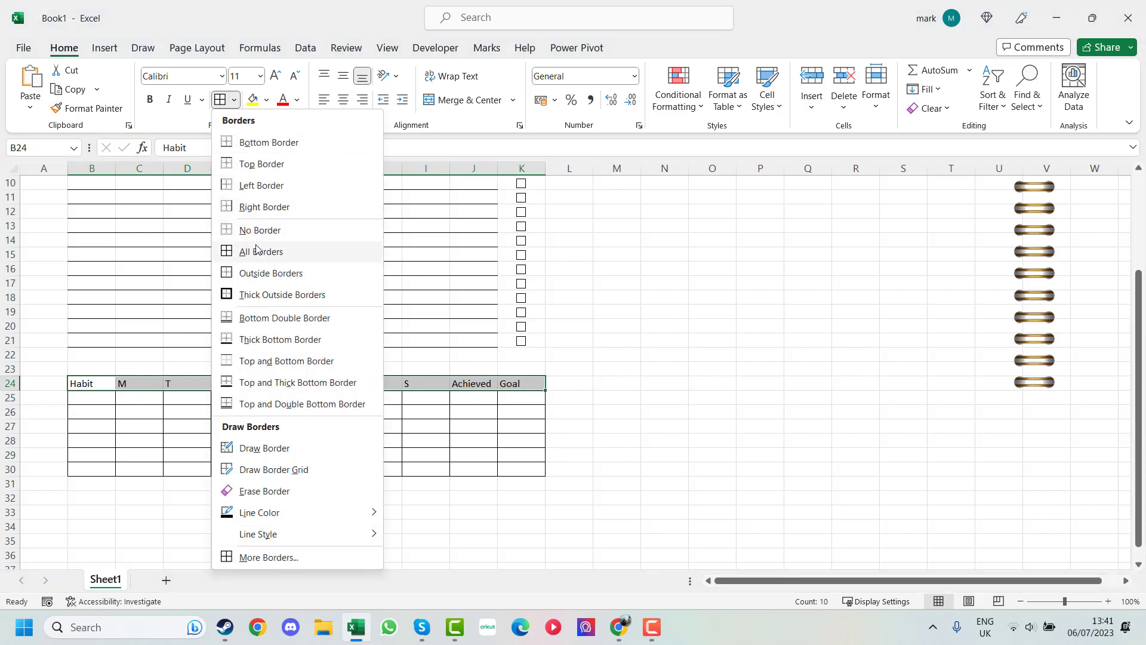
left_click(271, 273)
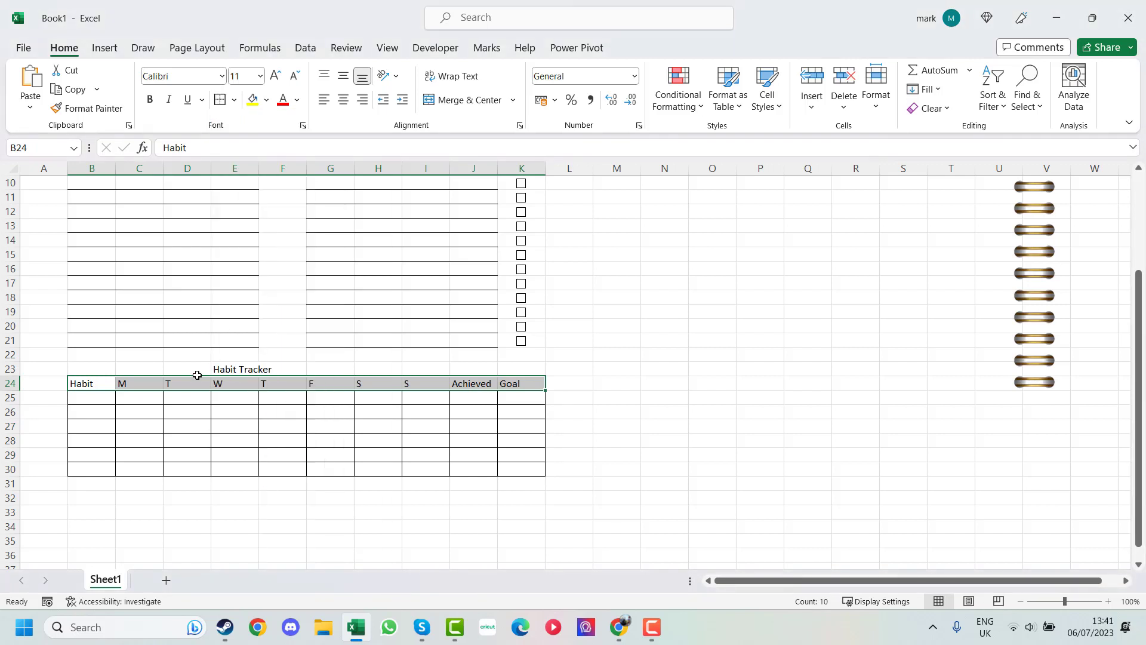
- Merge and center the Habit Tracker title across B23:K23 and increase its font size to 14
left_click_drag(94, 370, 517, 368)
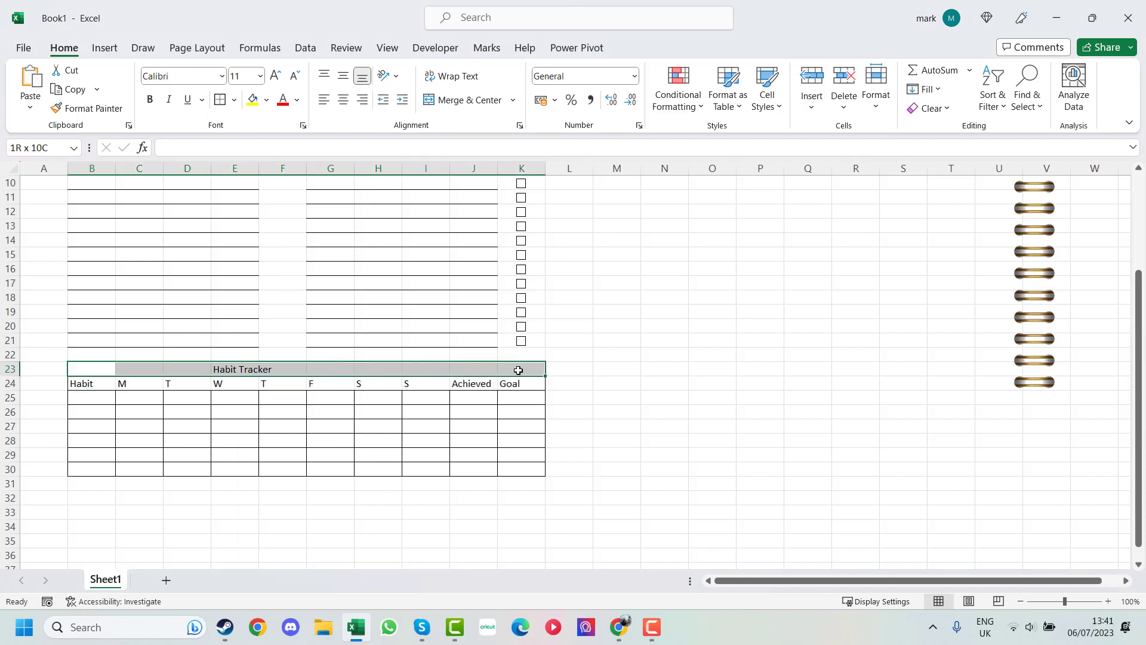
left_click(461, 99)
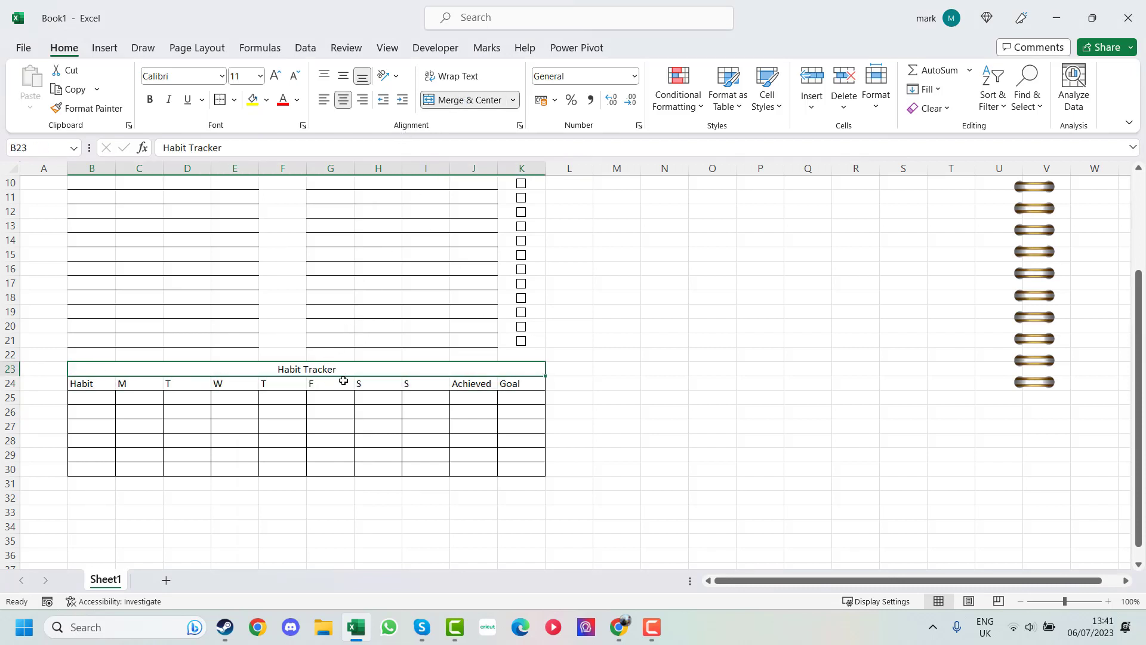
left_click(275, 76)
left_click(275, 76)
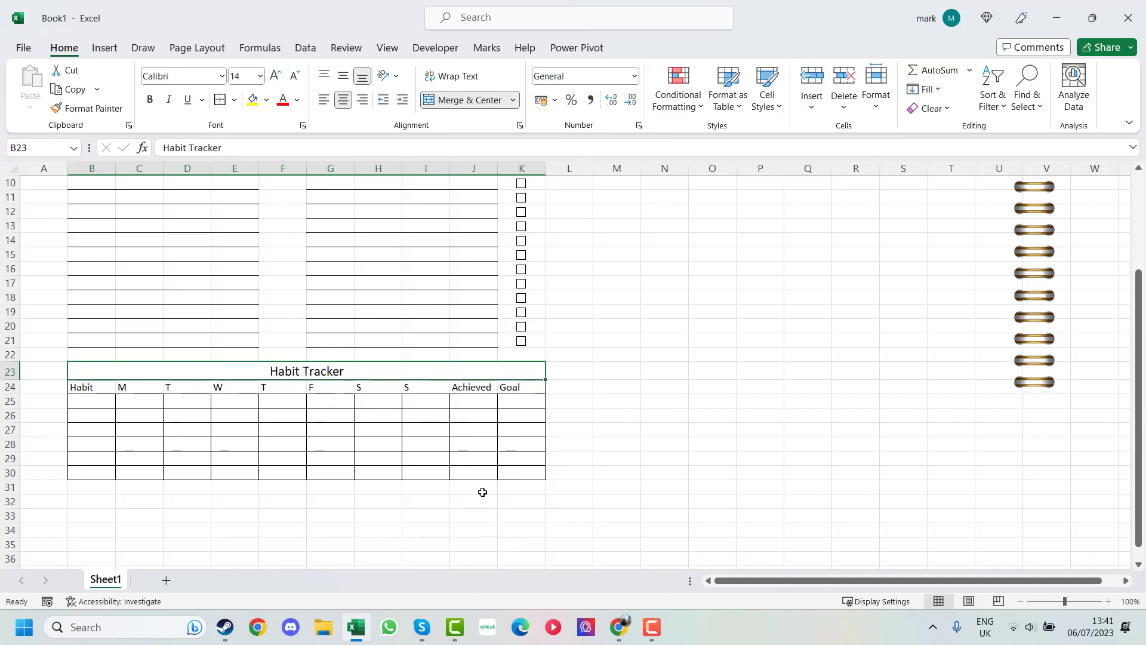
- Apply all borders to J31:K31 below the habit tracker and enter the label "Total" in I31
left_click_drag(482, 492, 520, 487)
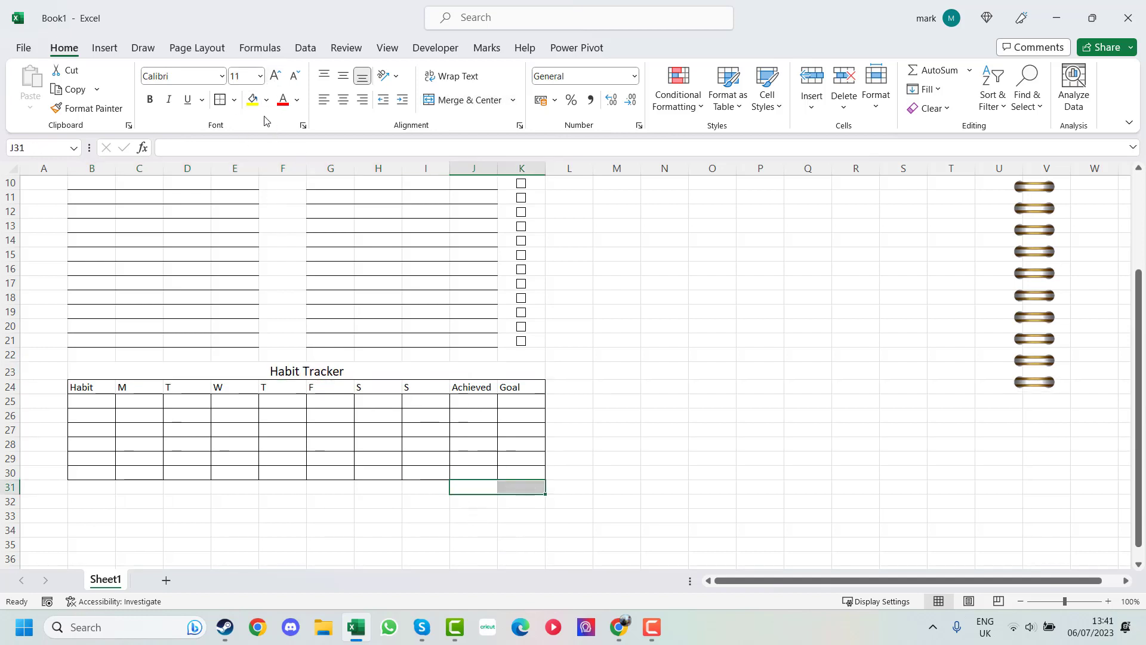
left_click(481, 487)
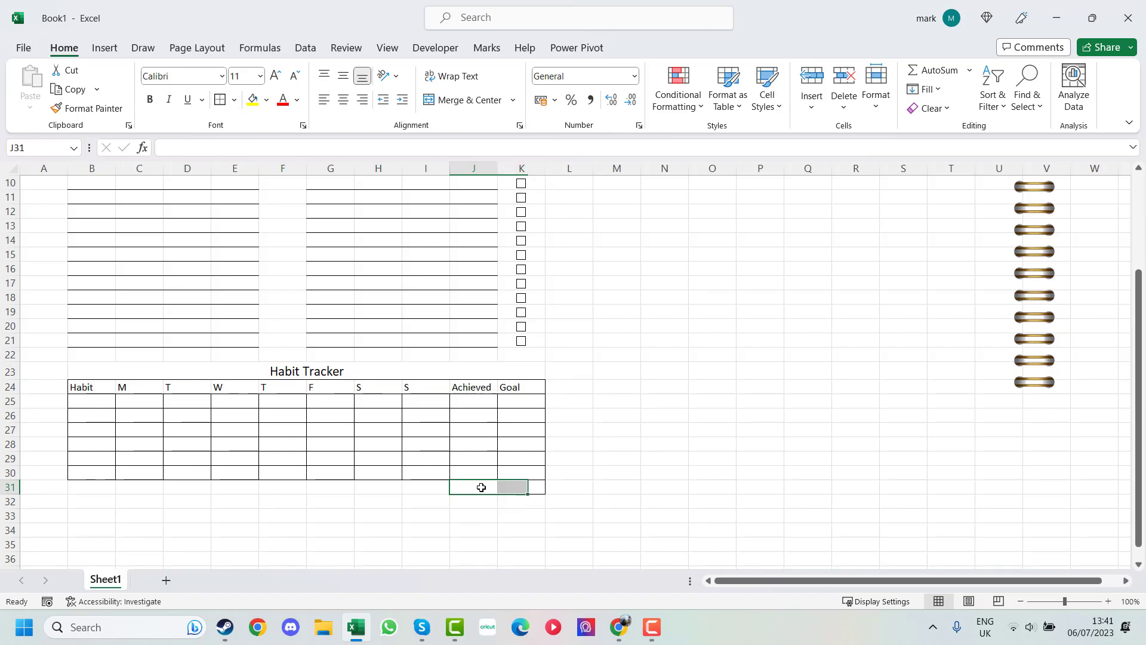
left_click(435, 487)
type("Total")
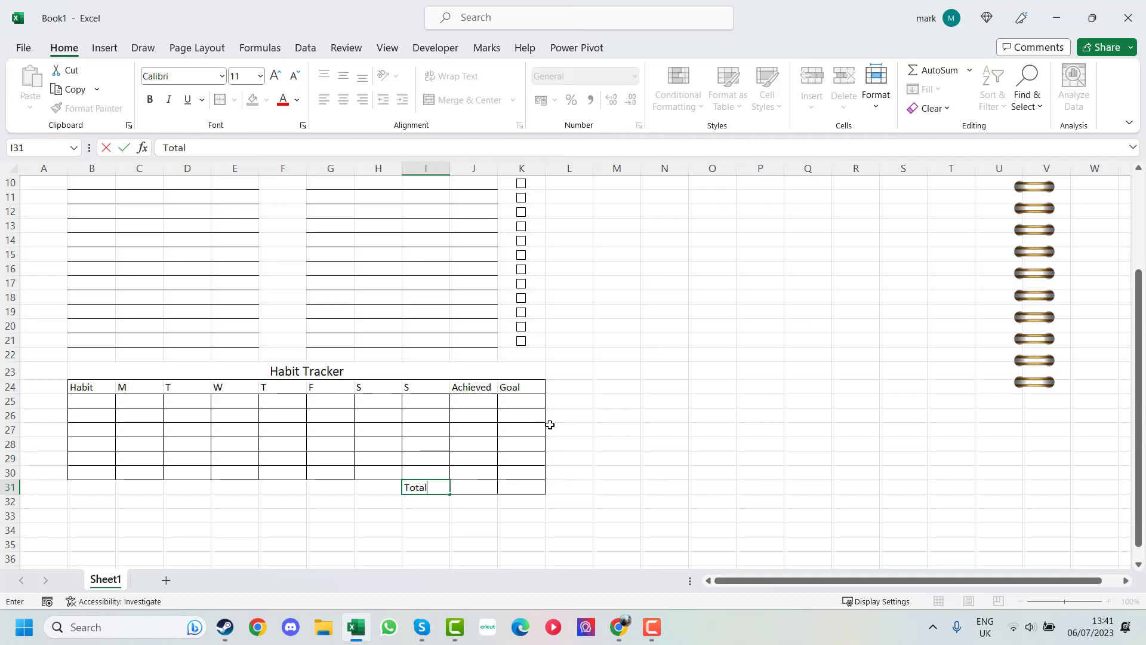
left_click(693, 387)
scroll(660, 388, "down", 3)
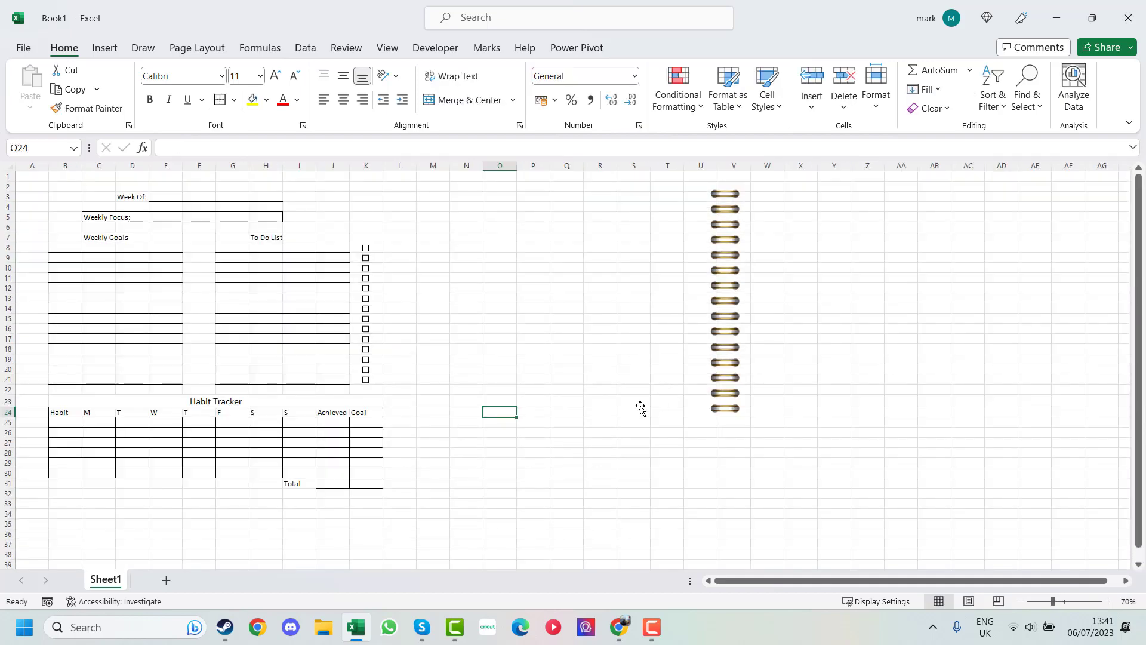
scroll(581, 375, "up", 2)
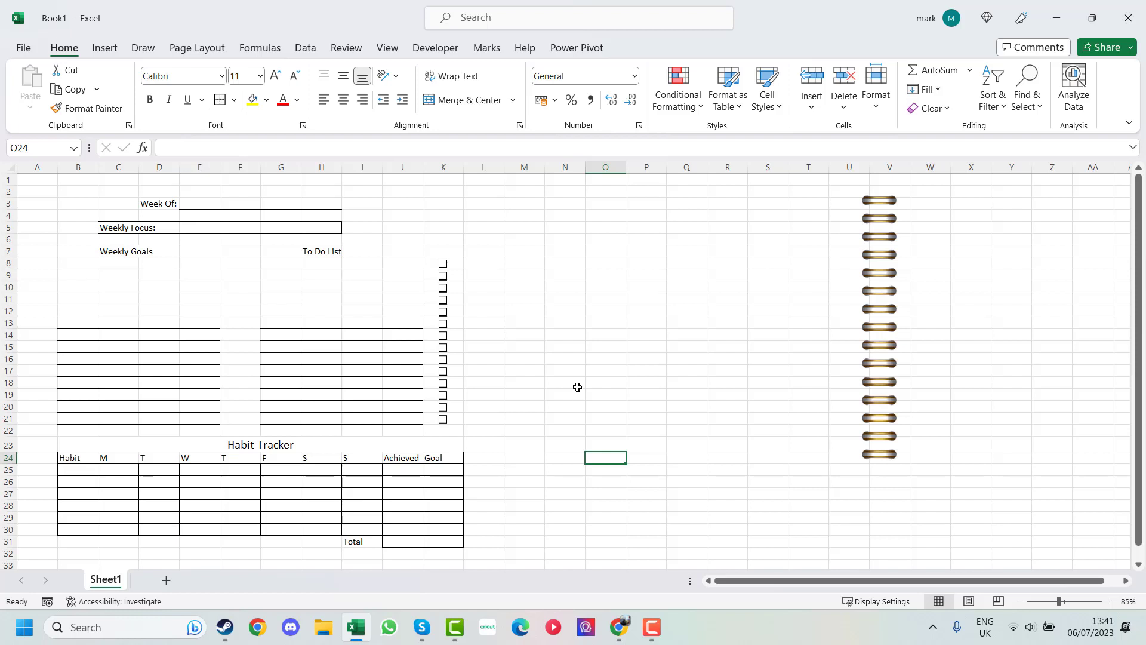
left_click_drag(70, 251, 206, 429)
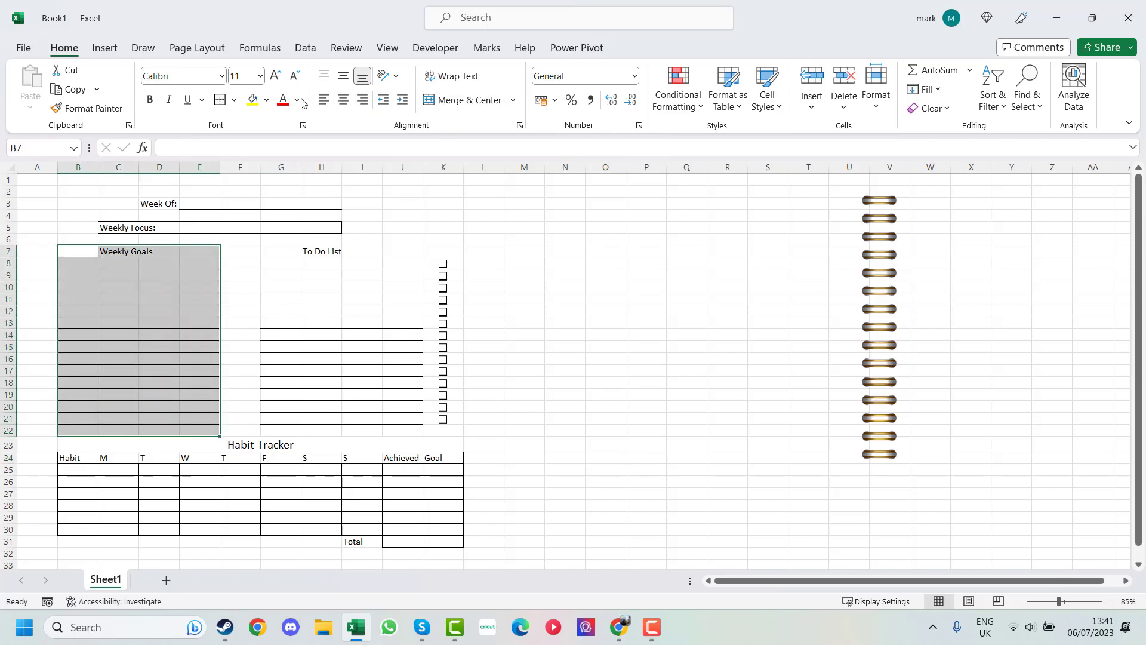
left_click(266, 100)
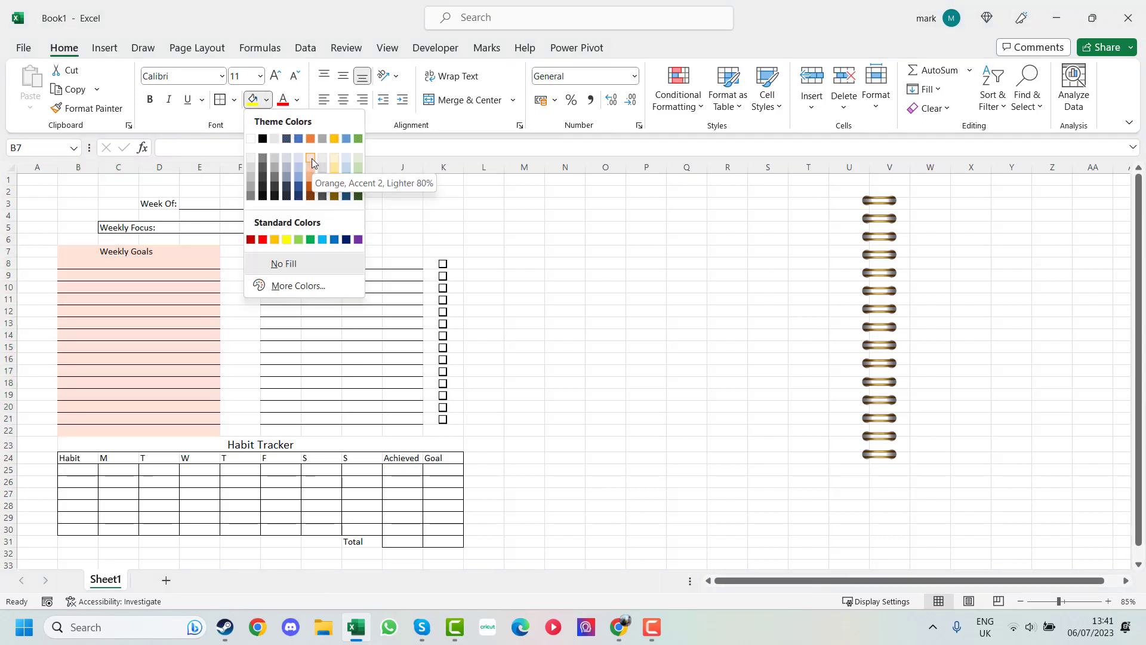
left_click(490, 201)
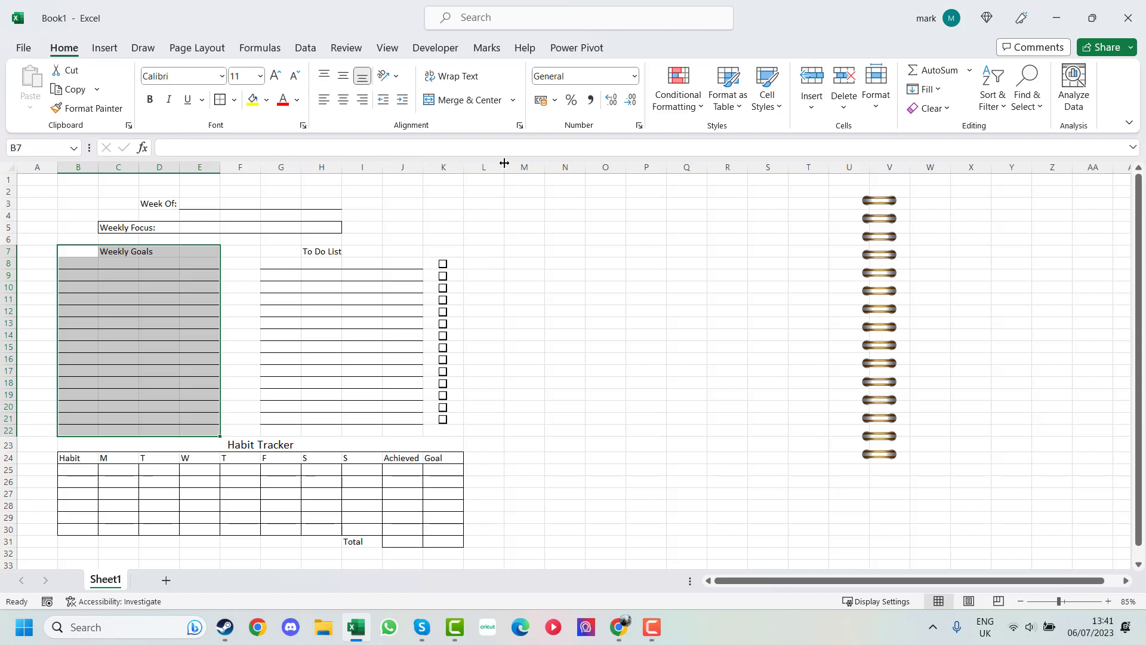
- Frame the planner with thin margin columns by narrowing column L, inserting a wider column before A and narrowing column B
left_click_drag(504, 163, 474, 169)
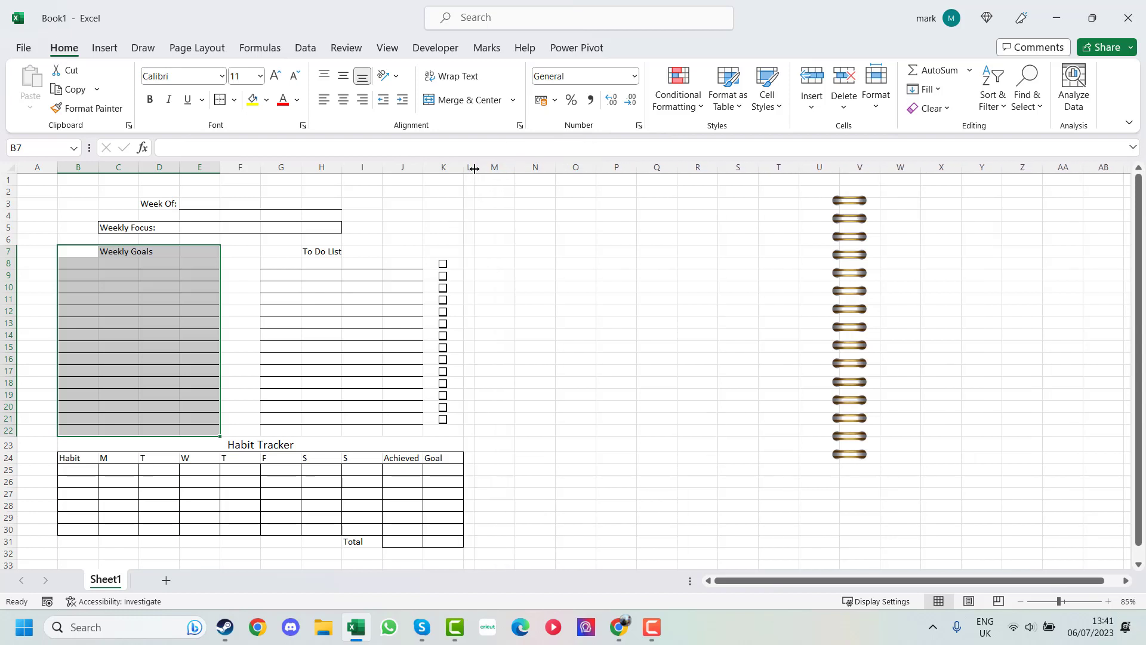
right_click(37, 169)
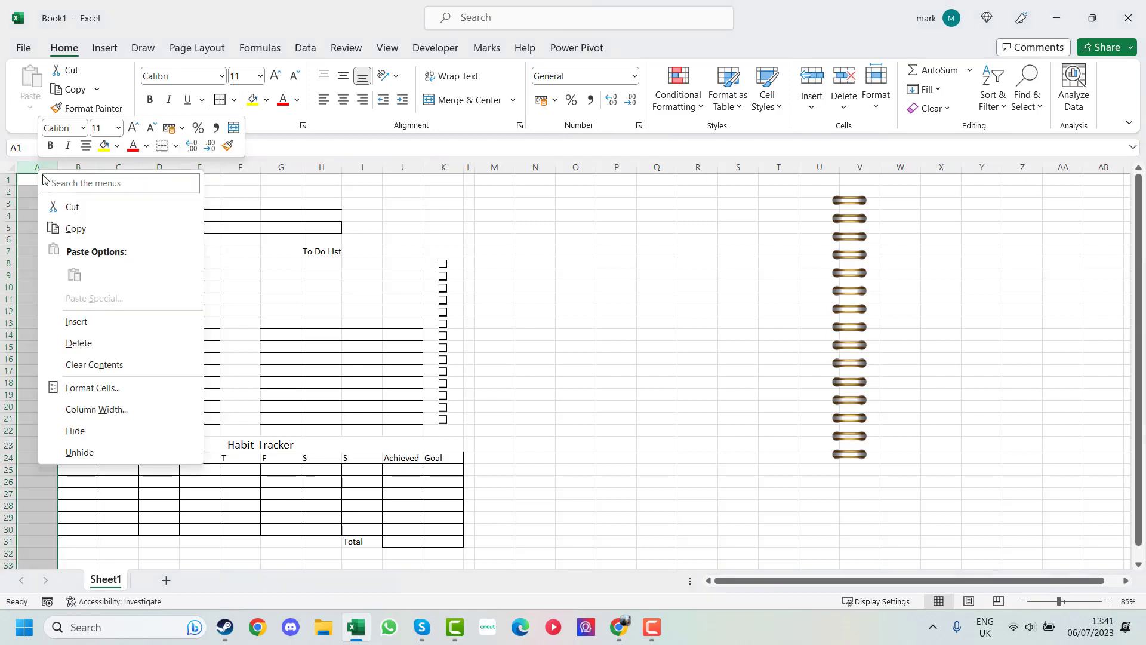
left_click(75, 322)
left_click_drag(57, 167, 96, 169)
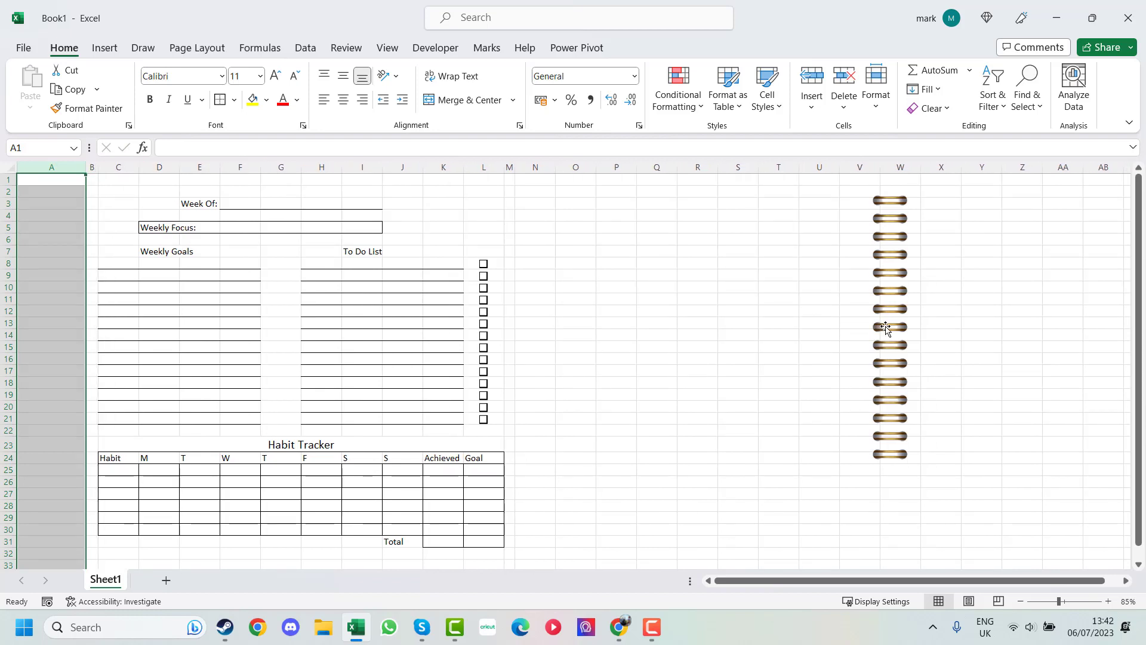
- Move the ring binder picture closer to the planner and apply thick outside borders around the page B2:M33
left_click_drag(885, 325, 729, 330)
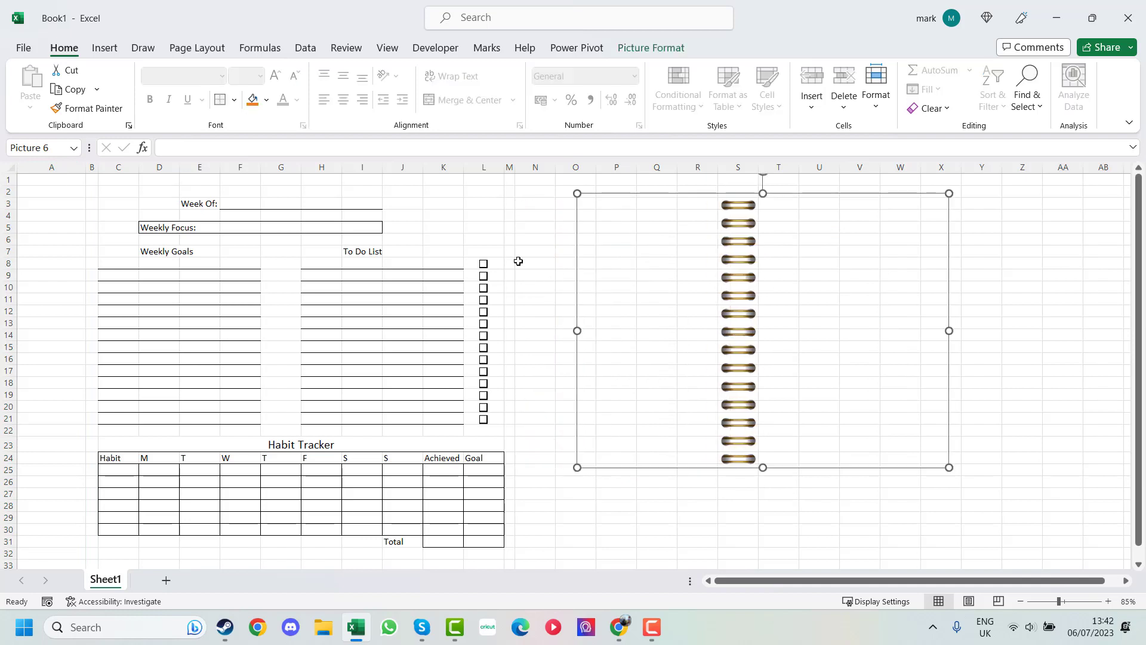
left_click(93, 192)
left_click_drag(93, 191, 498, 553)
left_click(234, 100)
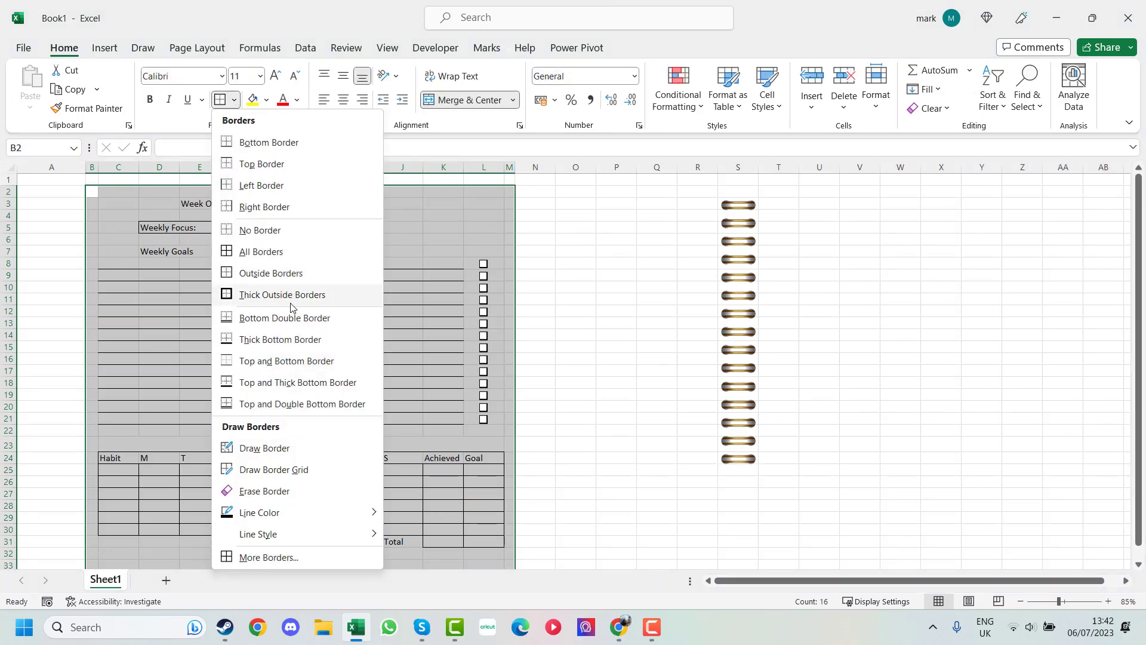
left_click(292, 304)
- Place the ring binder picture along the page's border beside column M and enlarge it to span the page's full height
scroll(290, 303, "down", 2, "ctrl")
left_click(409, 277)
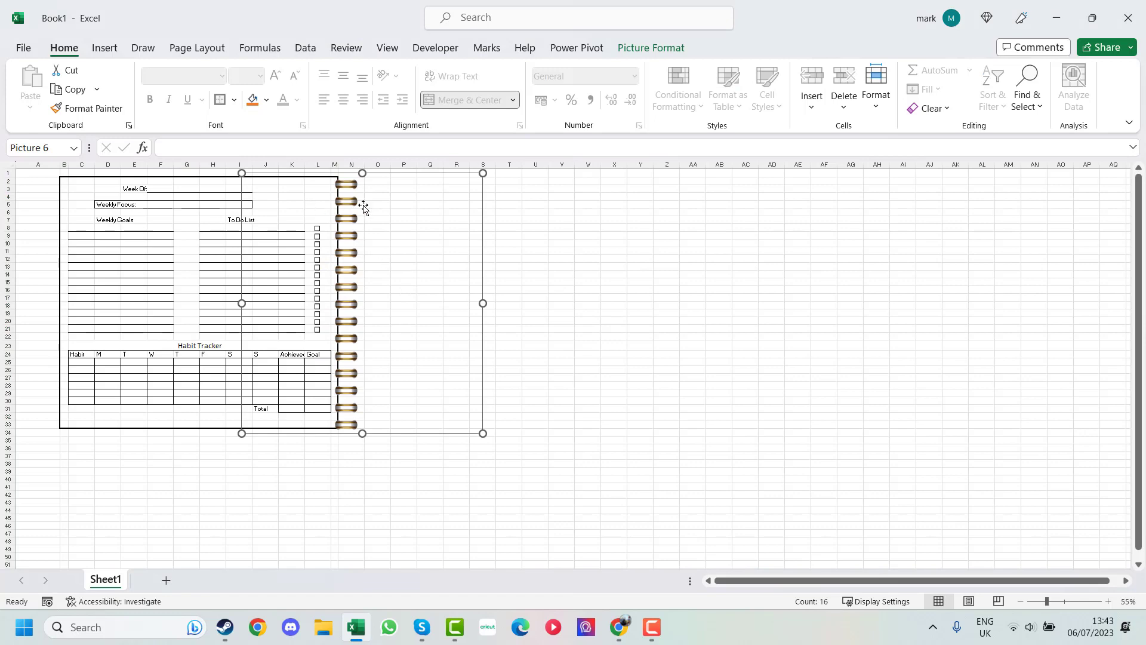
left_click(509, 265)
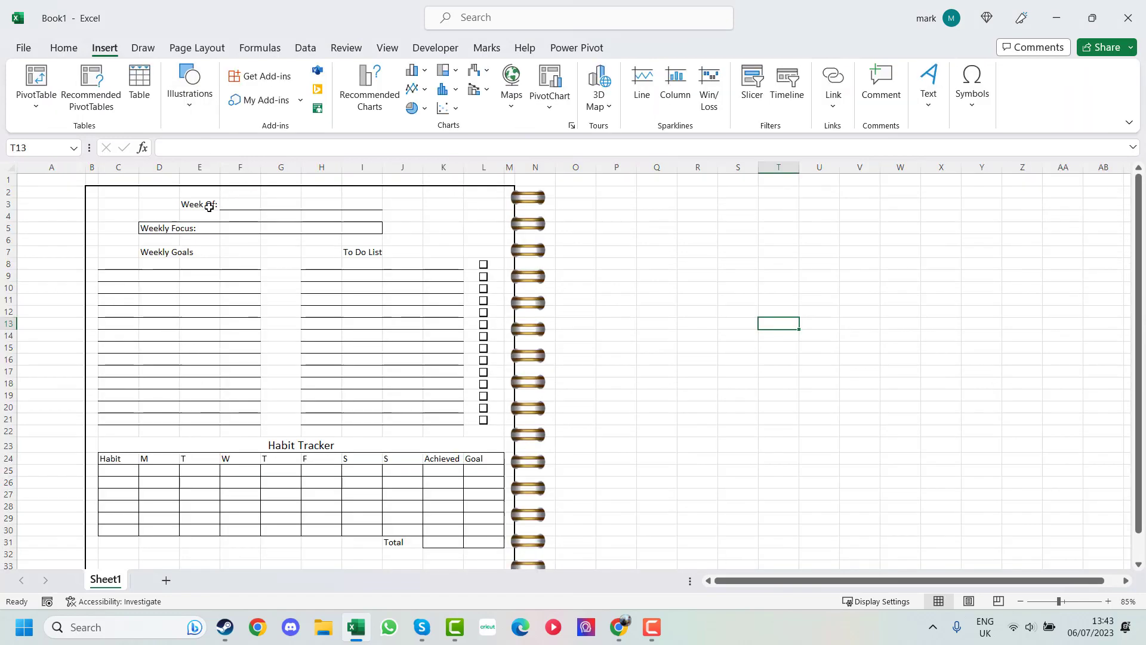
- Narrow columns N and O beneath the ring binder picture beside the planner page
left_click_drag(195, 205, 365, 205)
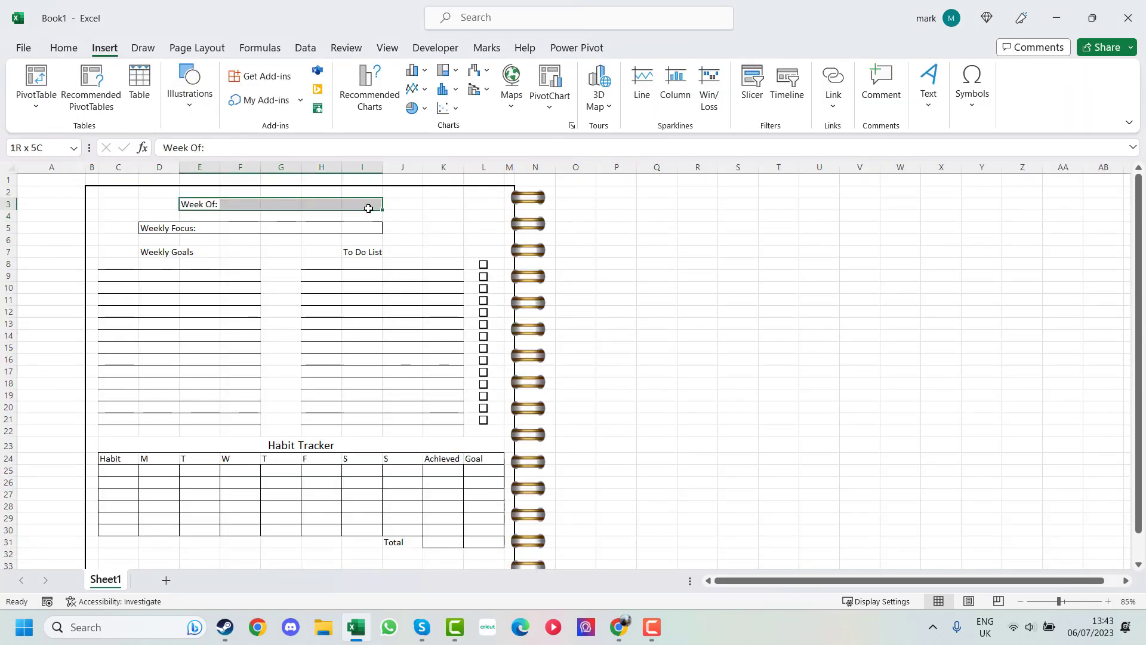
left_click(63, 48)
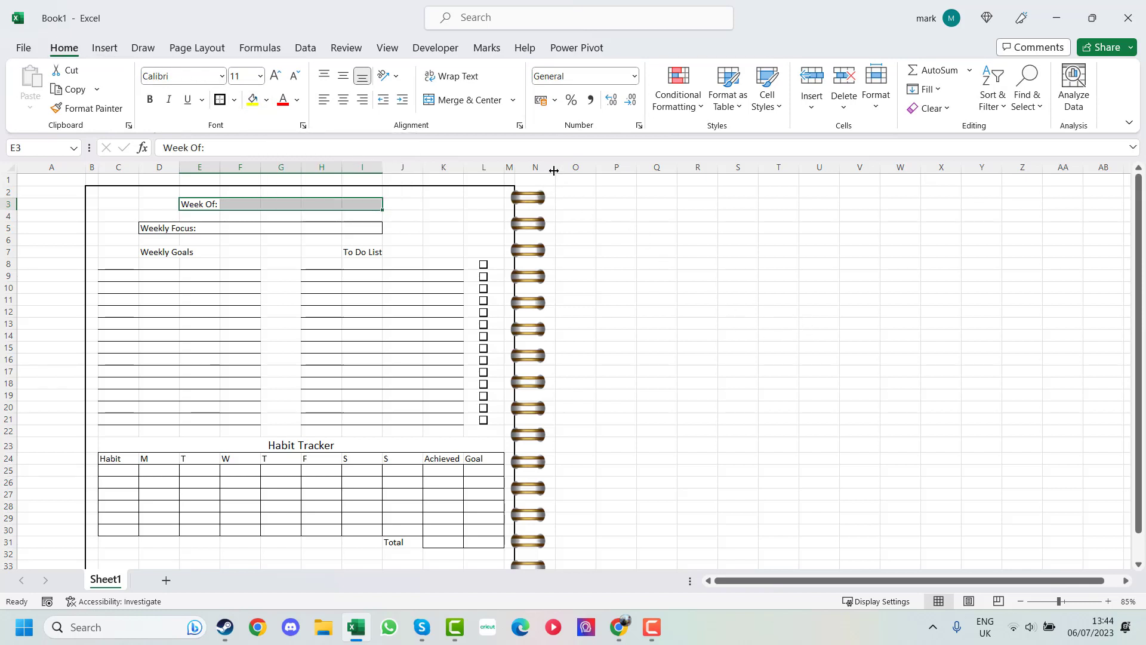
mouse_move(554, 171)
left_mouse_down()
mouse_move(533, 171)
mouse_move(564, 172)
mouse_move(548, 172)
left_mouse_up()
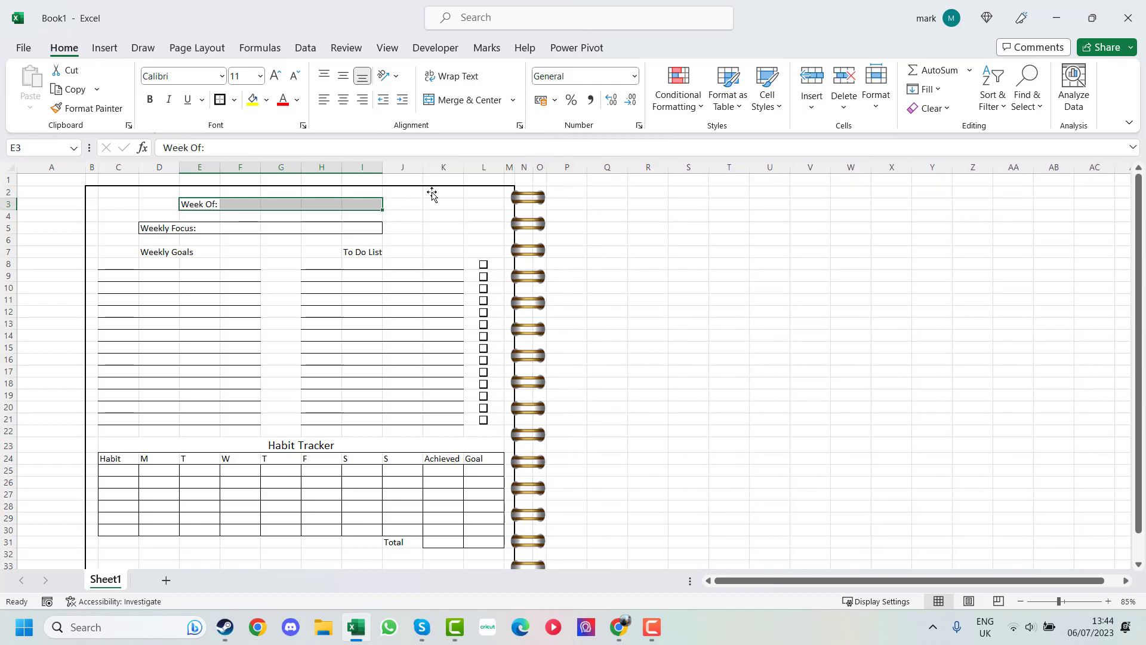
- Select the bordered planner page B2:M33 to count its rows and columns
left_click(99, 192)
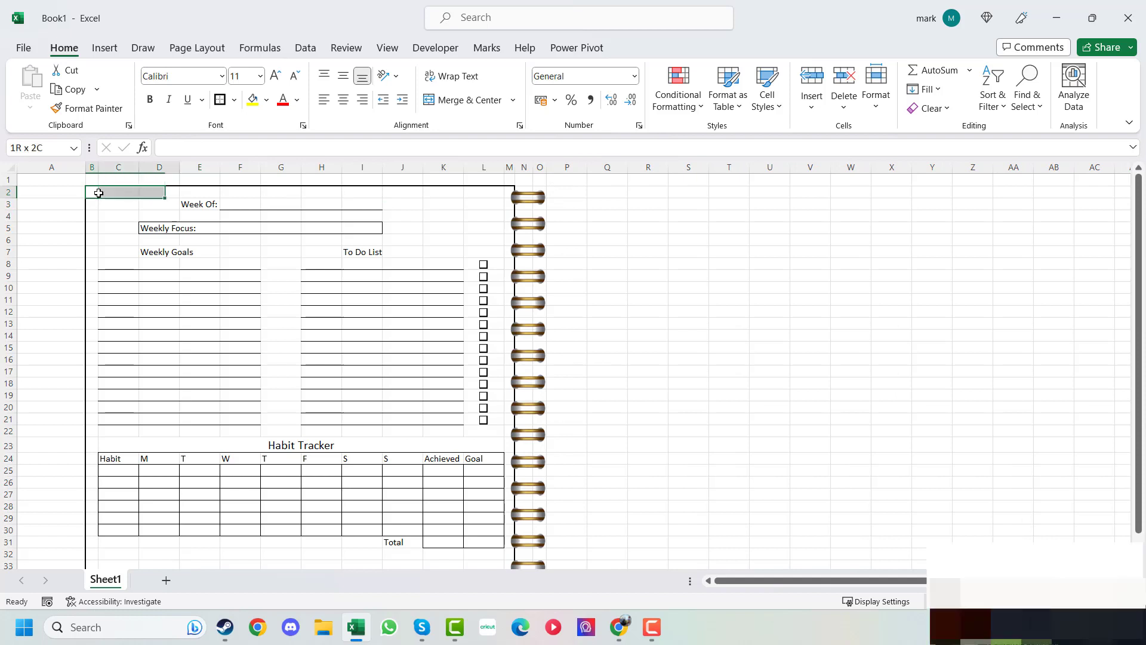
key("shift+Right")
key("shift+Right")
key("shift+Right")
key("shift+Right")
key("shift+Right")
key("shift+Right")
key("shift+Right")
key("shift+Right")
key("shift+Right")
key("shift+Right")
key("shift+Right")
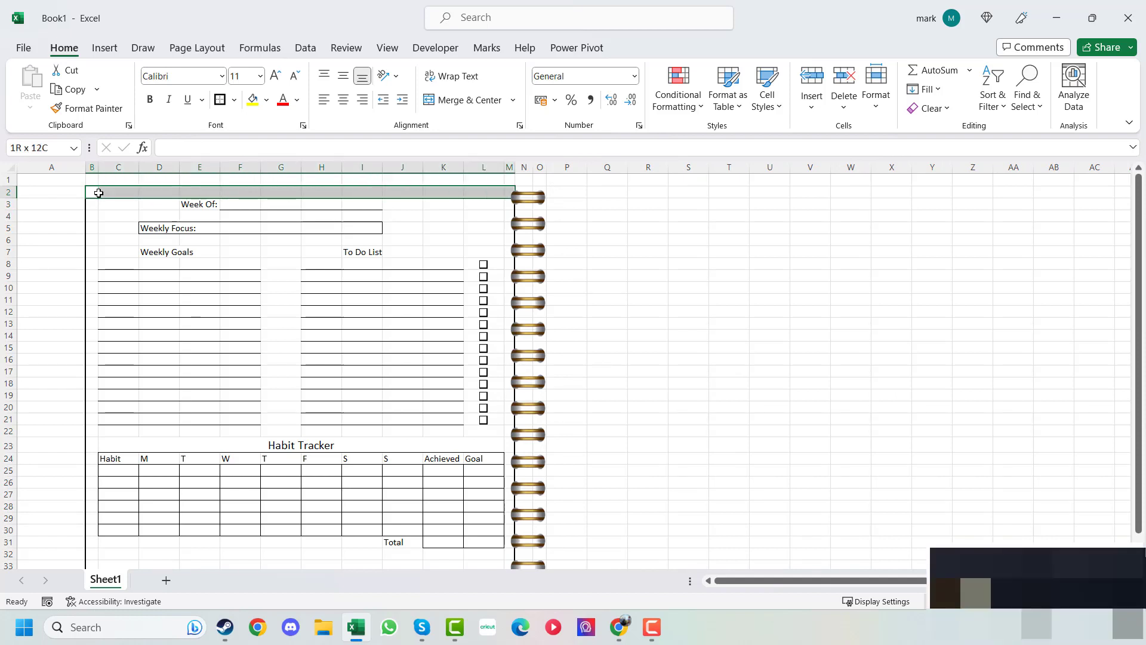
key("shift+Down")
key("shift+Down")
key("shift+Down")
key("shift+Down")
key("shift+Down")
key("shift+Down")
key("shift+Down")
key("shift+Down")
key("shift+Down")
key("shift+Down")
key("shift+Down")
key("shift+Down")
key("shift+Down")
key("shift+Down")
key("shift+Down")
key("shift+Down")
key("shift+Down")
key("shift+Down")
key("shift+Down")
key("shift+Down")
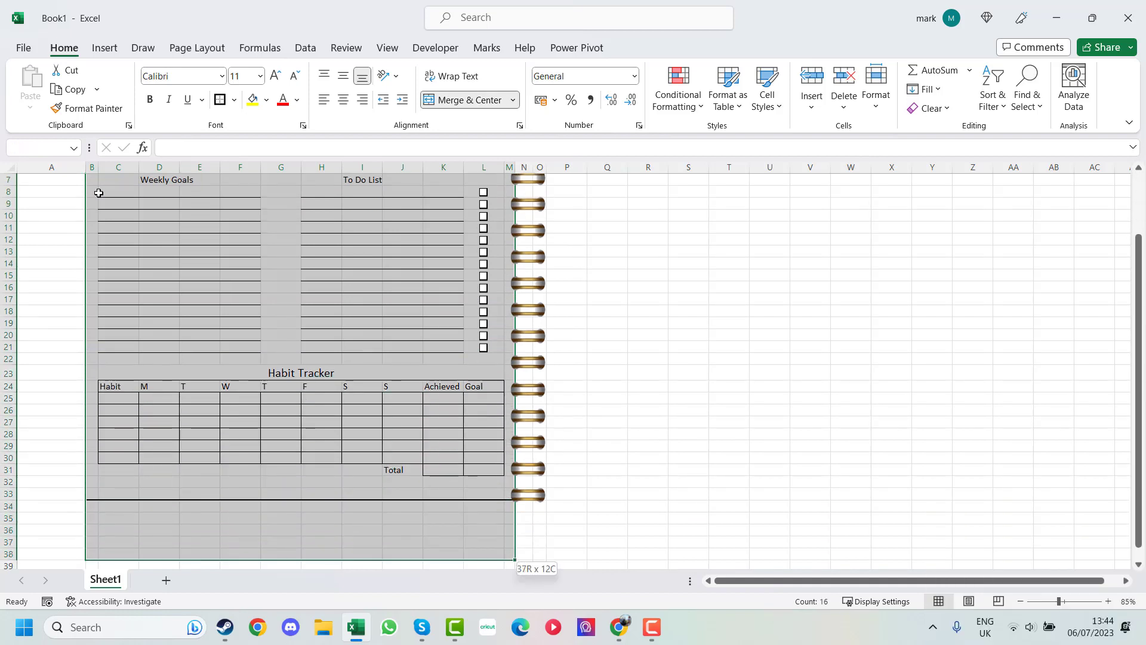
key("shift+Up")
key("shift+Up")
key("shift+Up")
key("shift+Up")
key("shift+Up")
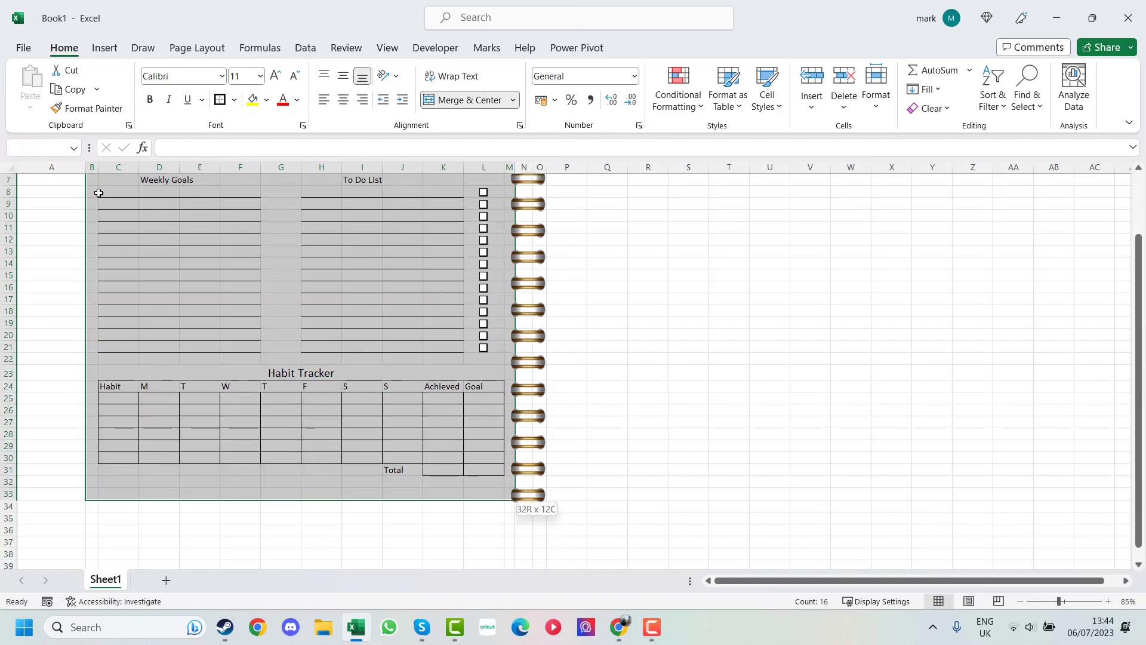
scroll(791, 373, "up", 2)
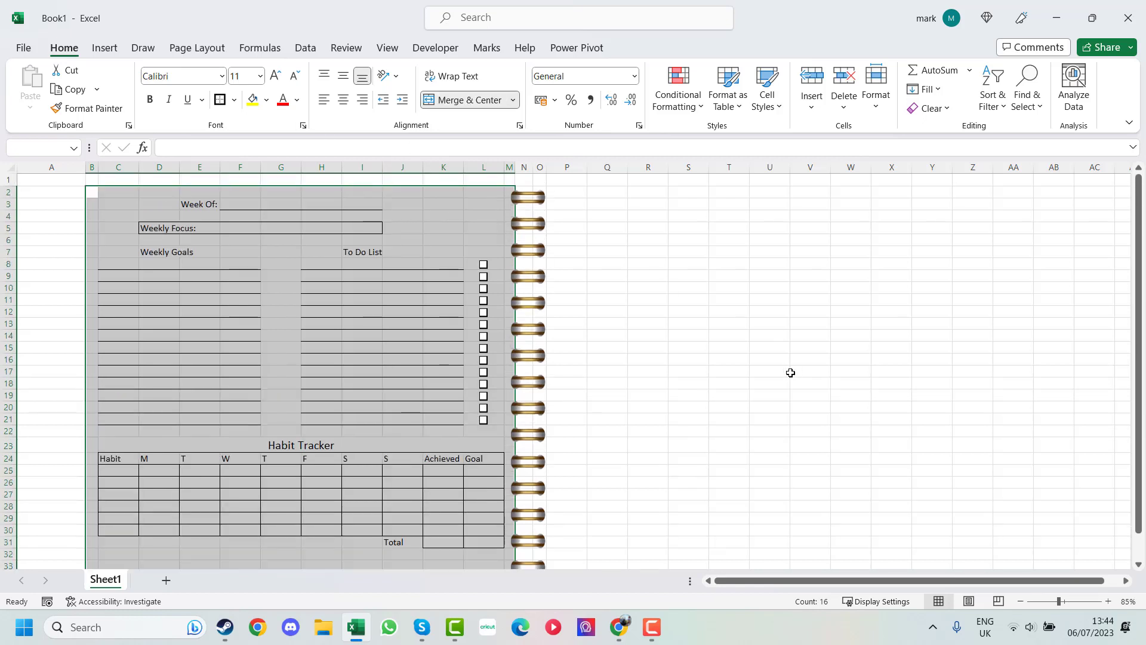
- Apply thick outside borders to O2:Z33 to make a second page of 32 rows by 12 columns
left_click(558, 193)
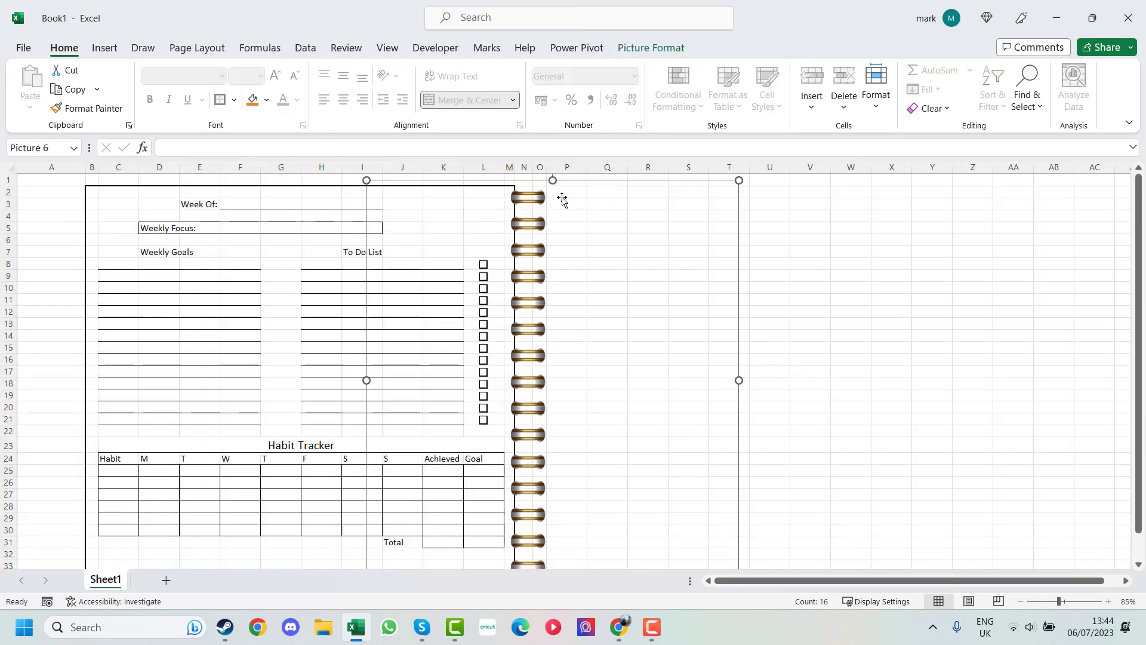
left_click(762, 196)
key("Left")
key("Left")
key("Left")
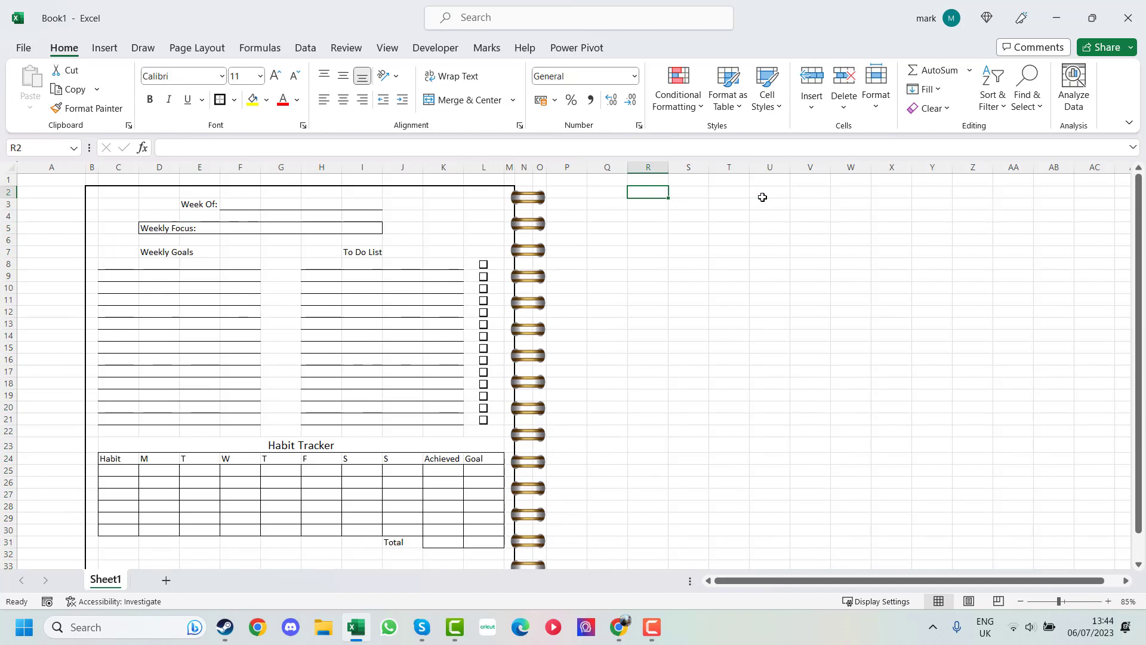
key("Left")
key("Left")
key("Left")
key("shift+Right")
key("shift+Right")
key("shift+Right")
key("shift+Right")
key("shift+Right")
key("shift+Right")
key("shift+Right")
key("shift+Right")
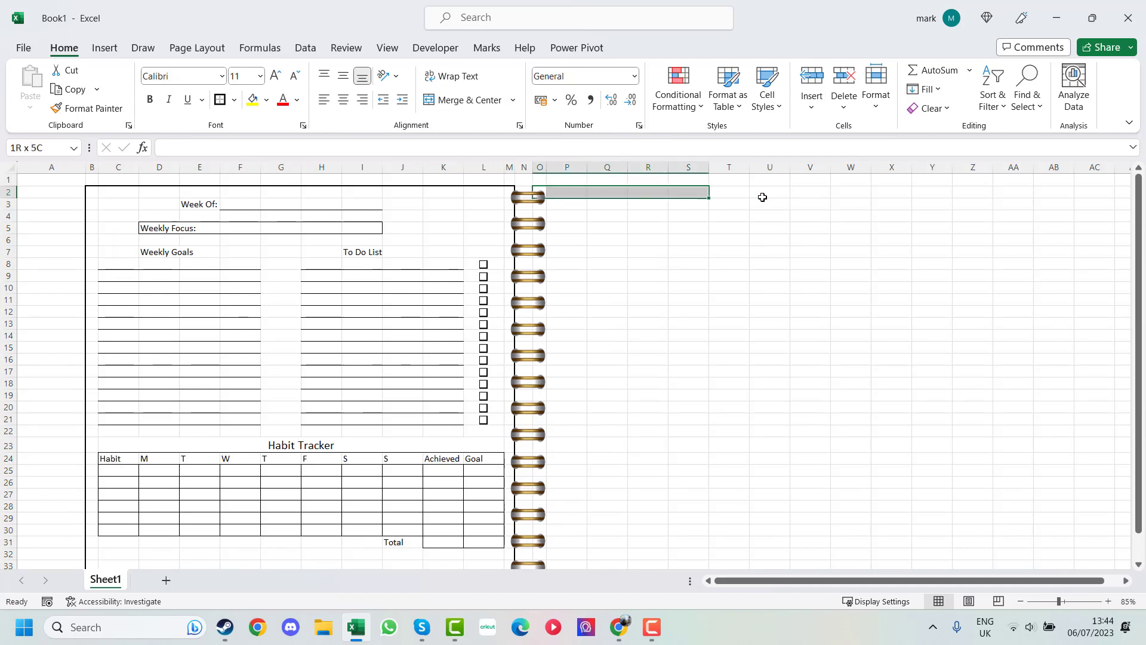
key("shift+Right")
key("shift+Right")
key("shift+Right")
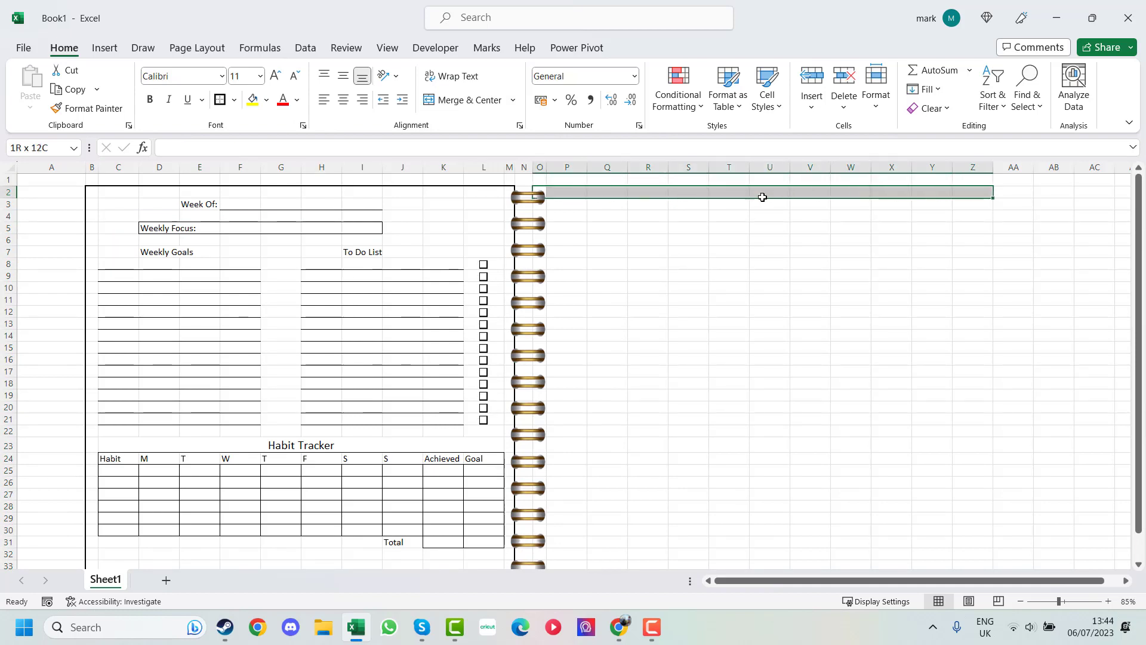
key("shift+Down")
key("shift+Down")
key("shift+Down")
key("shift+Down")
key("shift+Down")
key("shift+Down")
key("shift+Down")
key("shift+Down")
key("shift+Down")
key("shift+Down")
key("shift+Down")
key("shift+Down")
key("shift+Down")
key("shift+Down")
key("shift+Down")
key("shift+Down")
key("shift+Down")
key("shift+Down")
key("shift+Down")
key("shift+Down")
key("shift+Down")
key("shift+Down")
key("shift+Down")
key("shift+Down")
key("shift+Down")
key("shift+Down")
key("shift+Down")
key("shift+Down")
key("shift+Down")
key("shift+Down")
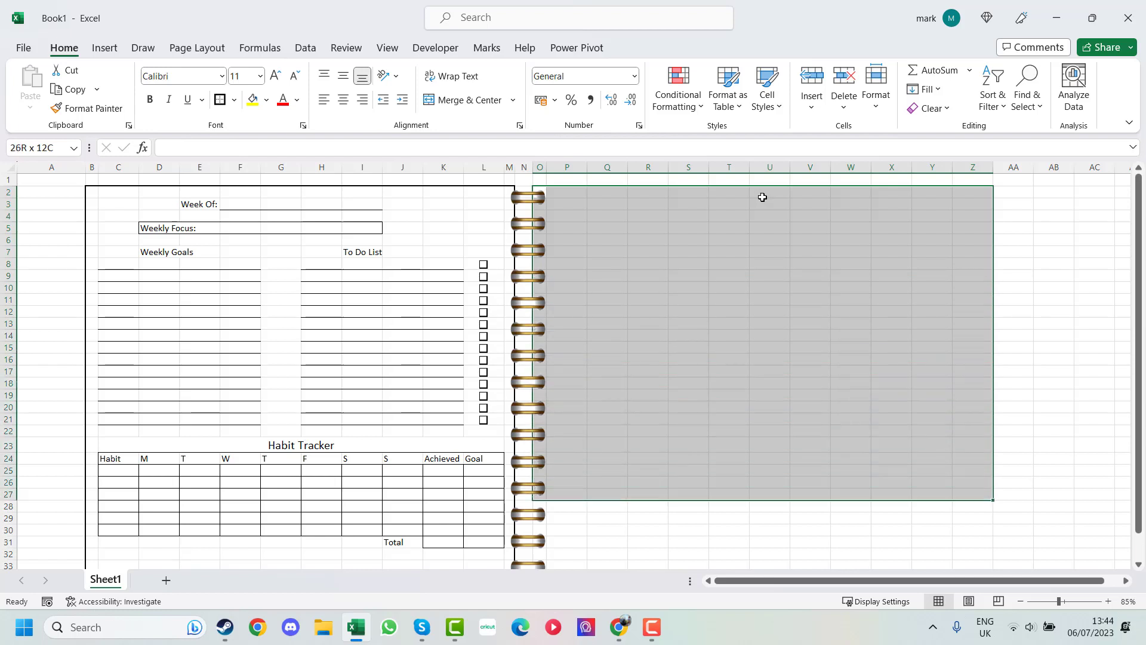
key("shift+Down")
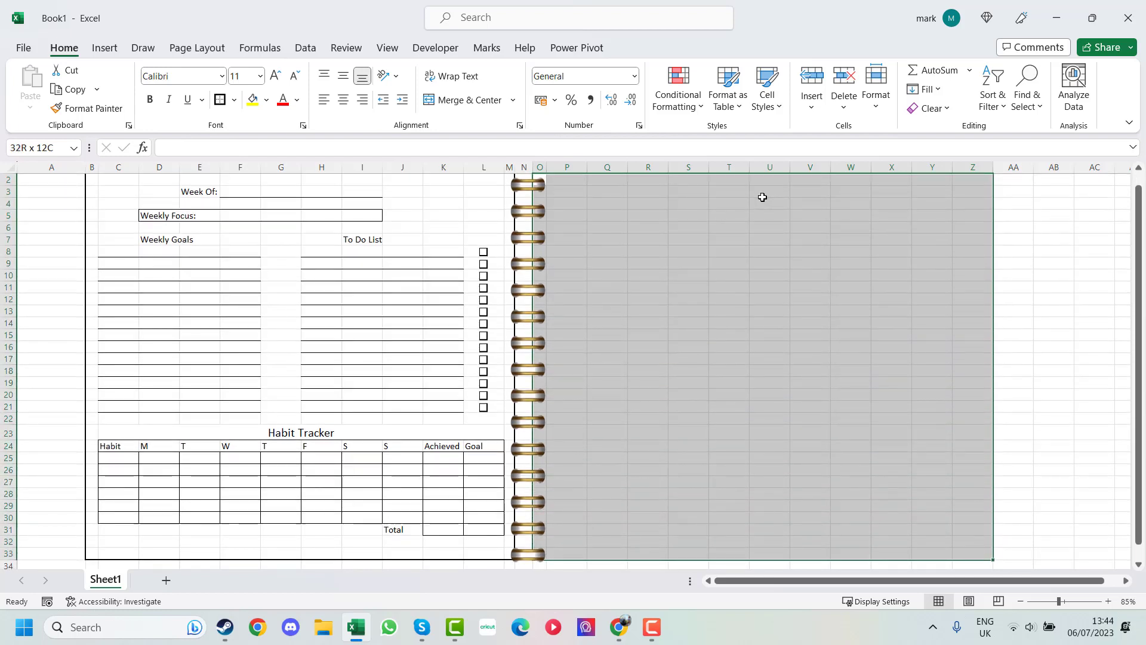
left_click(220, 100)
left_click(847, 338)
- Shift the ring binder picture slightly so it is centred over the gap between the two bordered pages
scroll(869, 356, "up", 1)
left_click_drag(536, 269, 528, 269)
left_click(1038, 301)
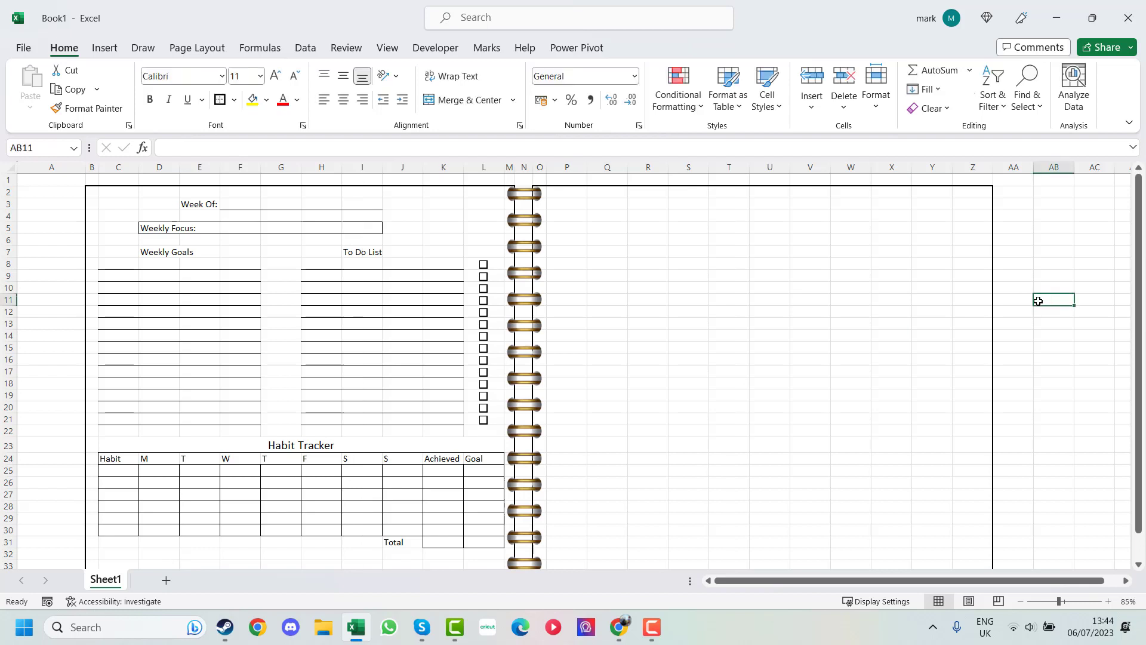
- Move the ring binder picture over the first page and crop its empty sides to a width of 1.94 cm
left_click_drag(559, 206, 47, 254)
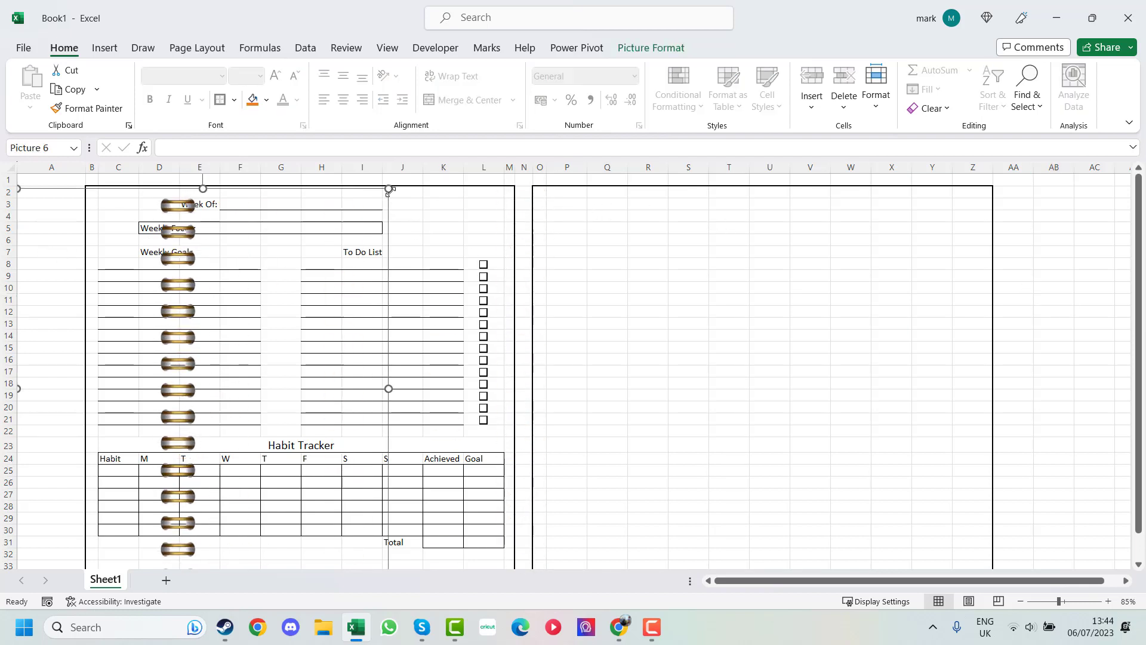
left_click(624, 47)
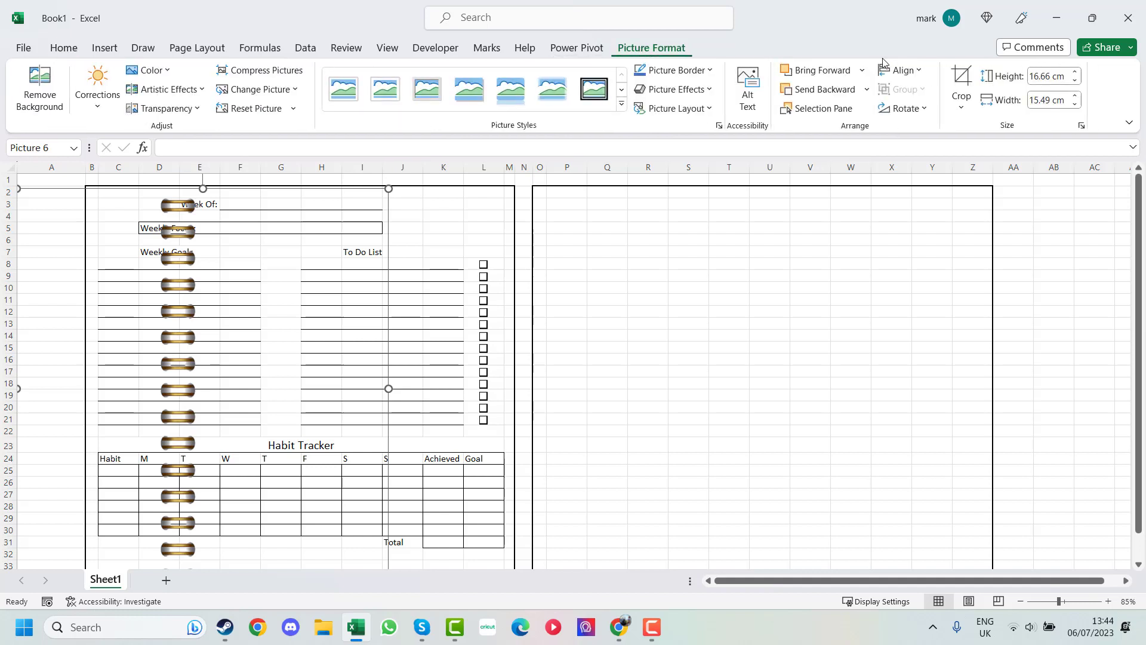
left_click(961, 81)
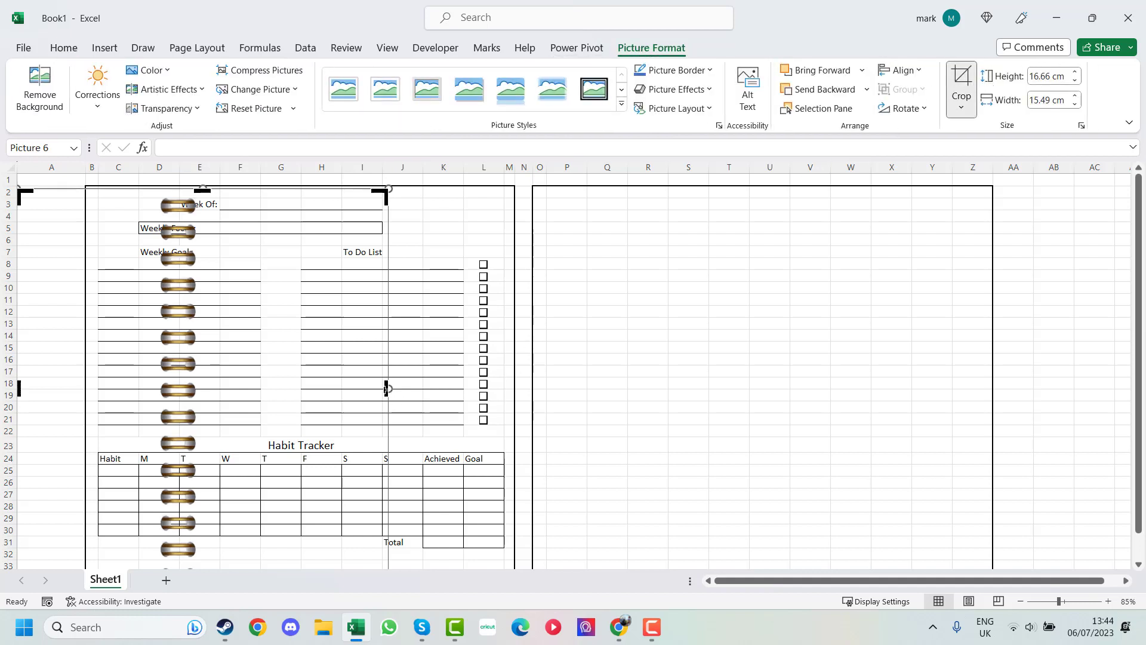
left_click_drag(386, 389, 202, 388)
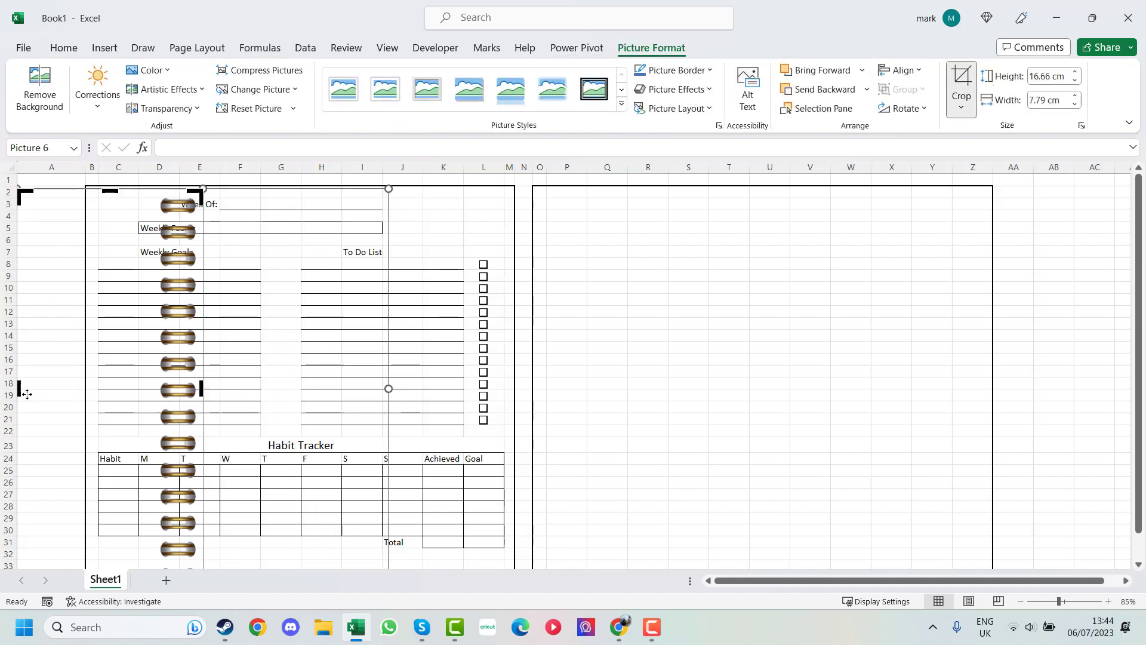
left_click_drag(20, 389, 158, 388)
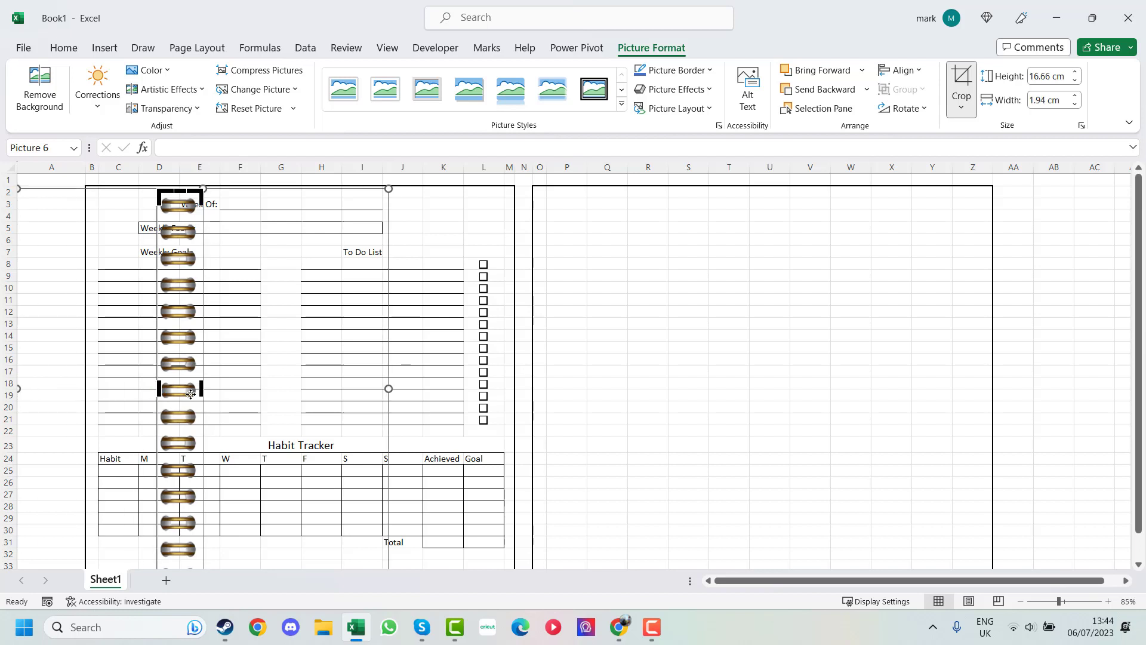
- Move the cropped ring binder picture over the gap between the two pages, slightly narrowing column N so the rings span both edges
key("Escape")
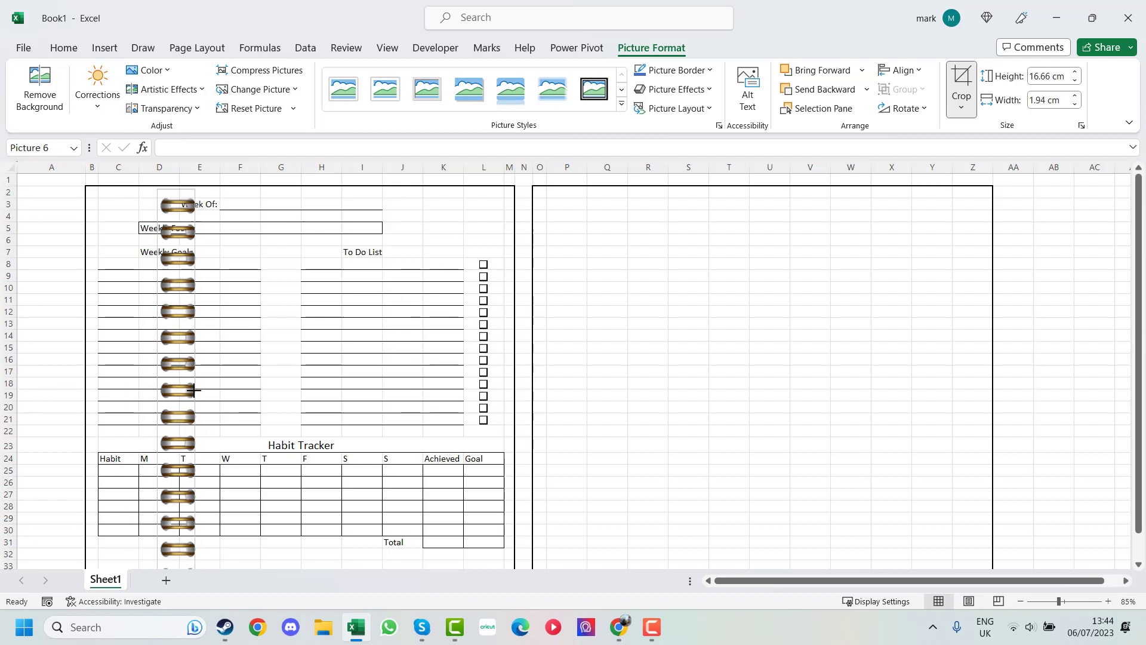
left_click_drag(195, 389, 532, 377)
left_click(1054, 253)
left_click_drag(531, 169, 528, 169)
left_click_drag(525, 282, 521, 280)
left_click(685, 394)
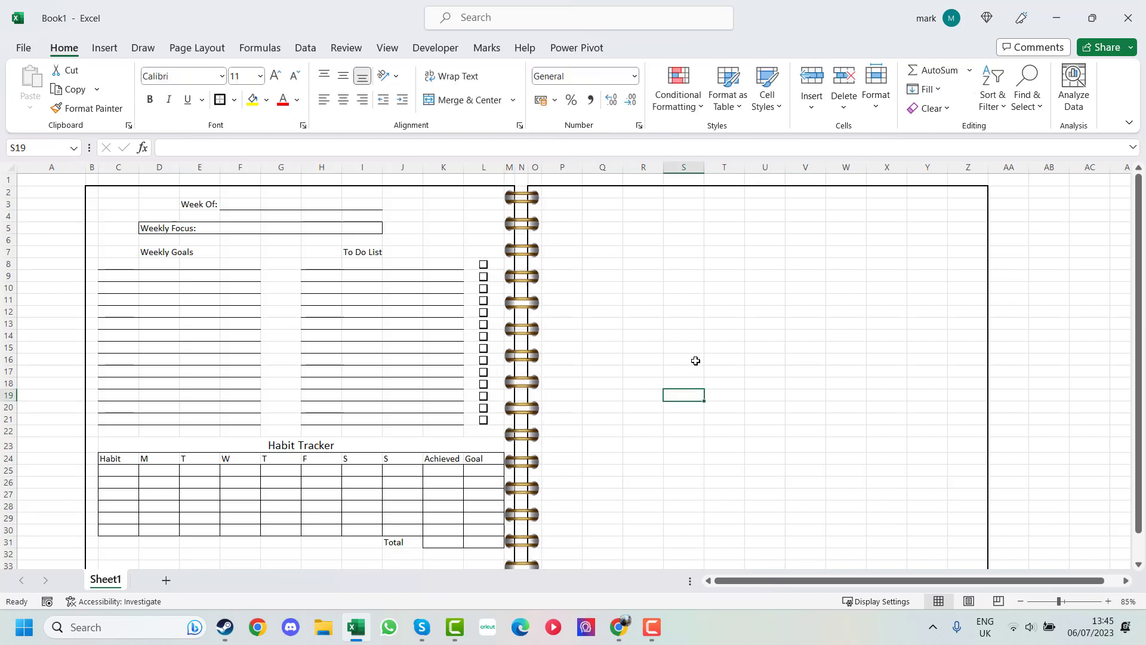
- Shorten the ring binder picture so its lower edge lines up with the bottom border of both pages at row 33
scroll(693, 361, "down", 4)
left_click(540, 425)
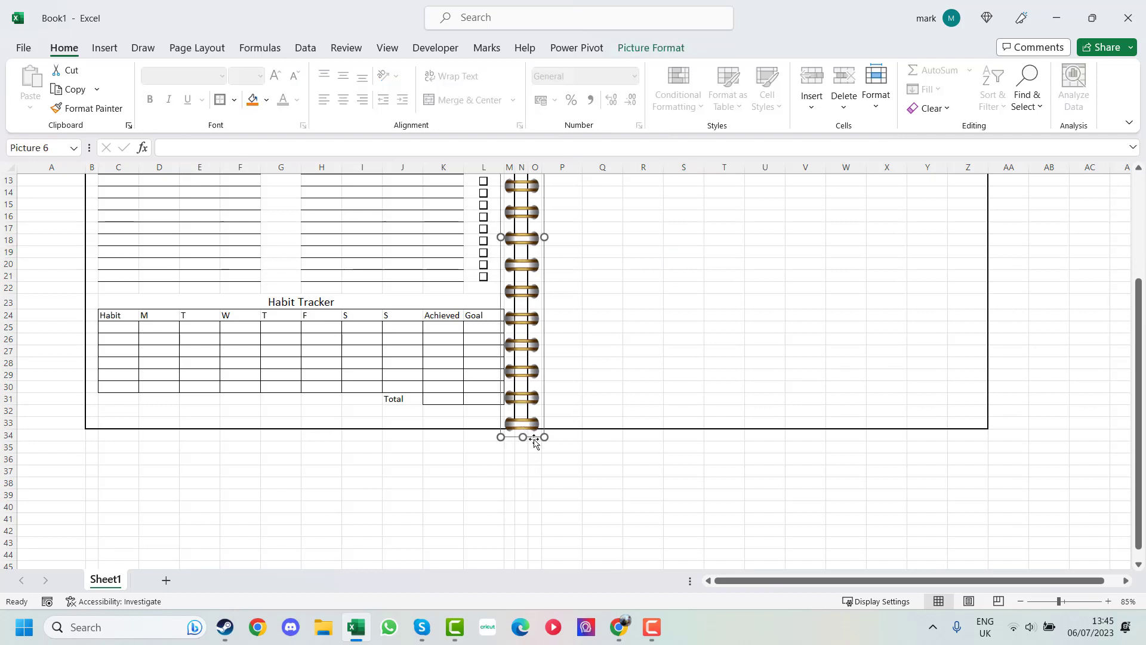
left_click_drag(523, 439, 525, 427)
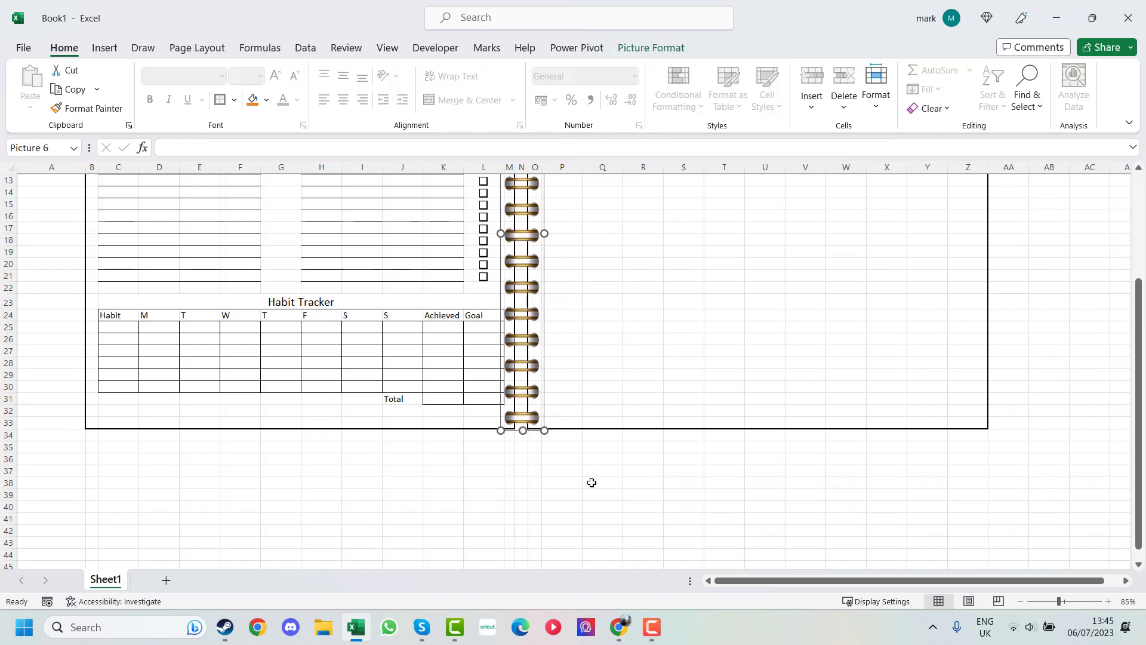
scroll(619, 389, "up", 4)
left_click(616, 275)
- Fill Q3:T3 and V3:Y3 on the second page with the lightest orange theme colour as day header bars
left_click_drag(591, 207, 734, 148)
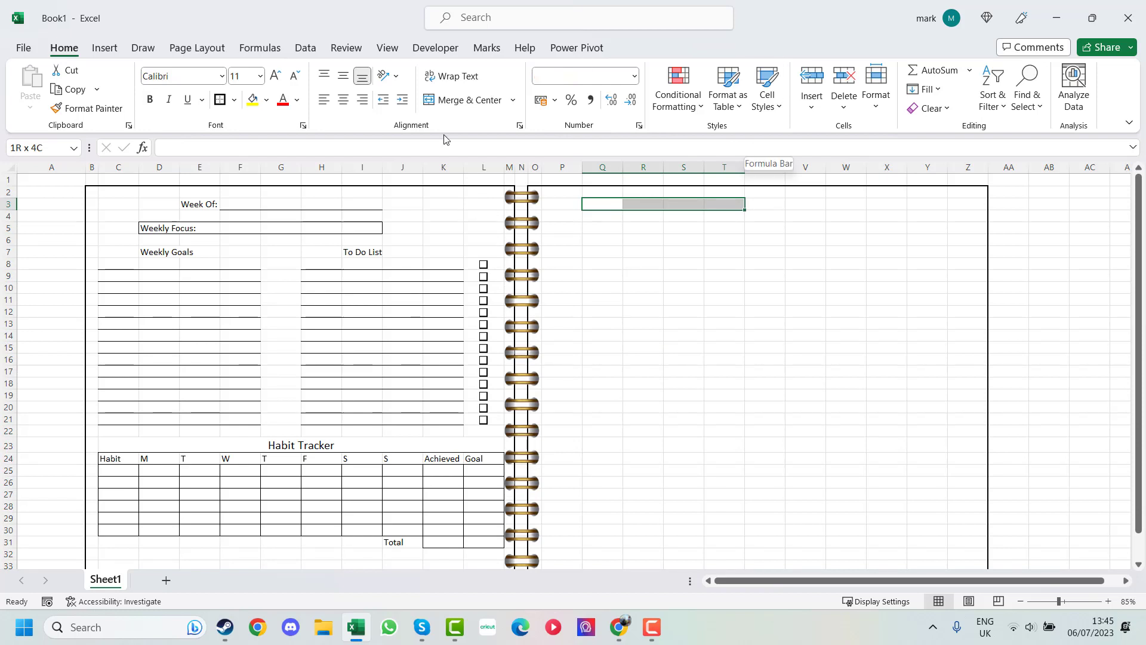
left_click(266, 100)
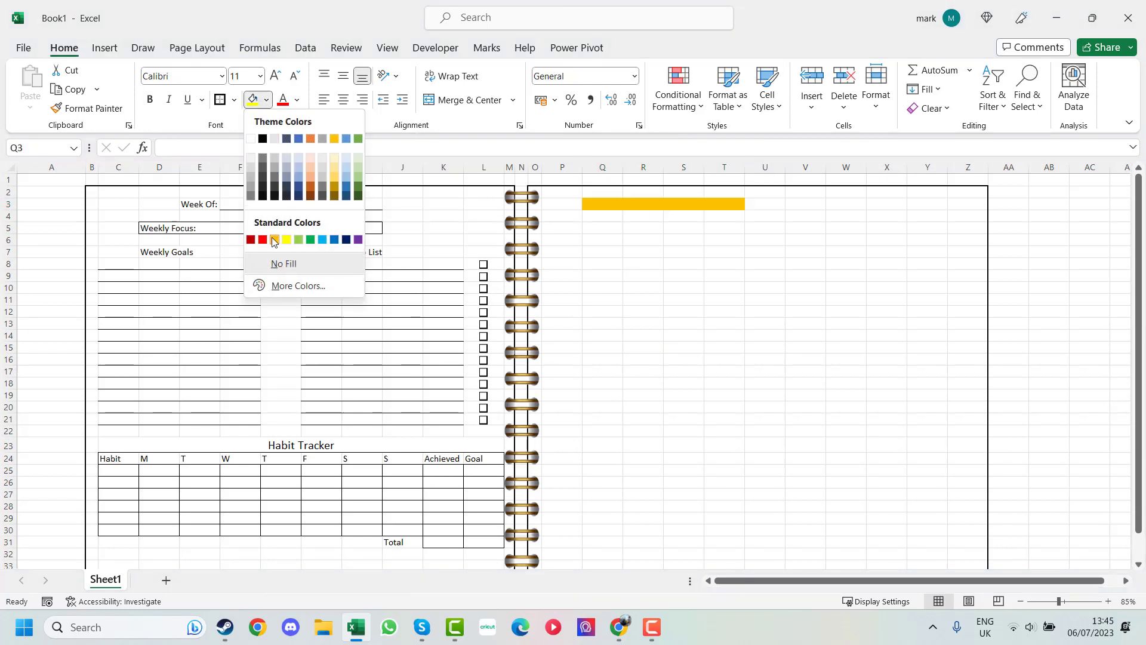
left_click(309, 157)
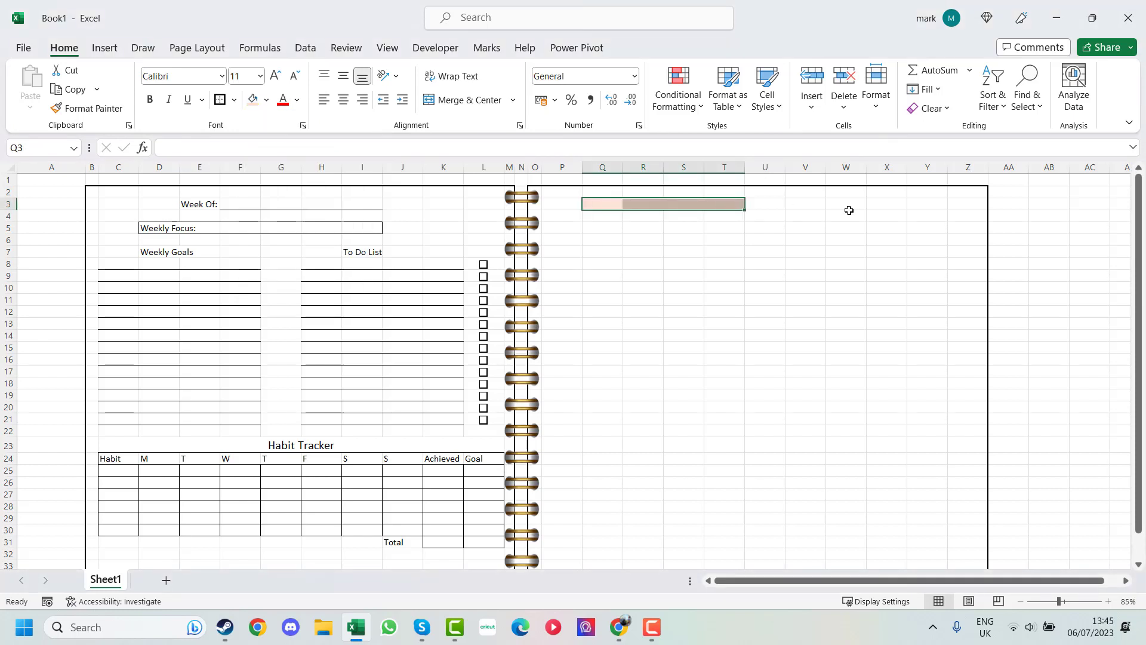
left_click_drag(815, 204, 911, 204)
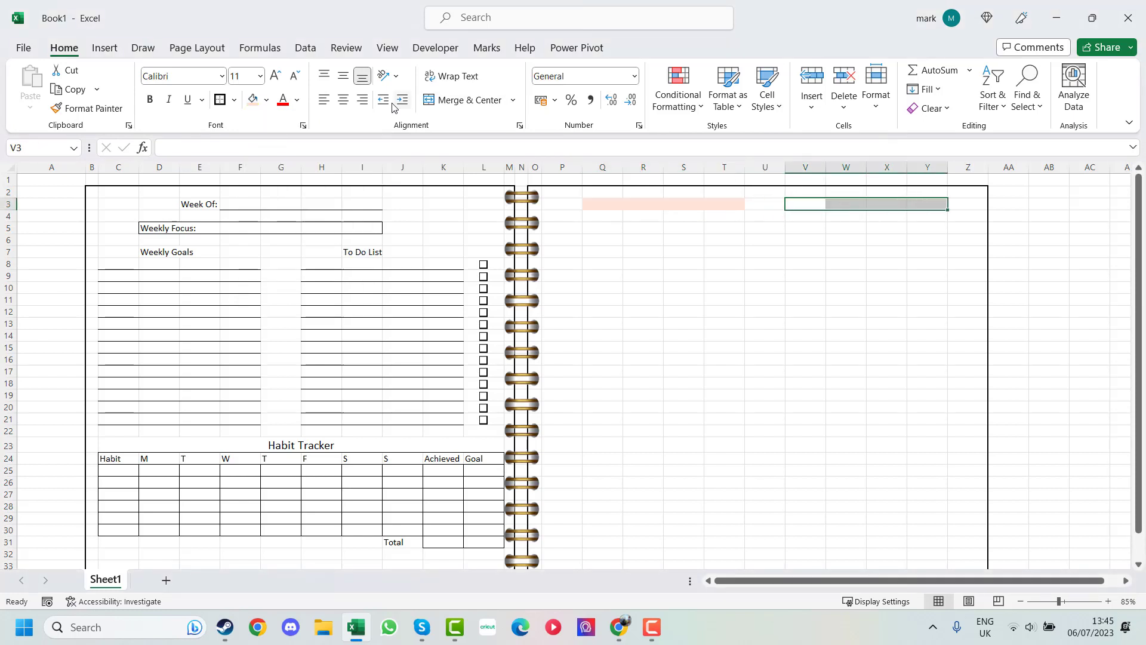
left_click(253, 100)
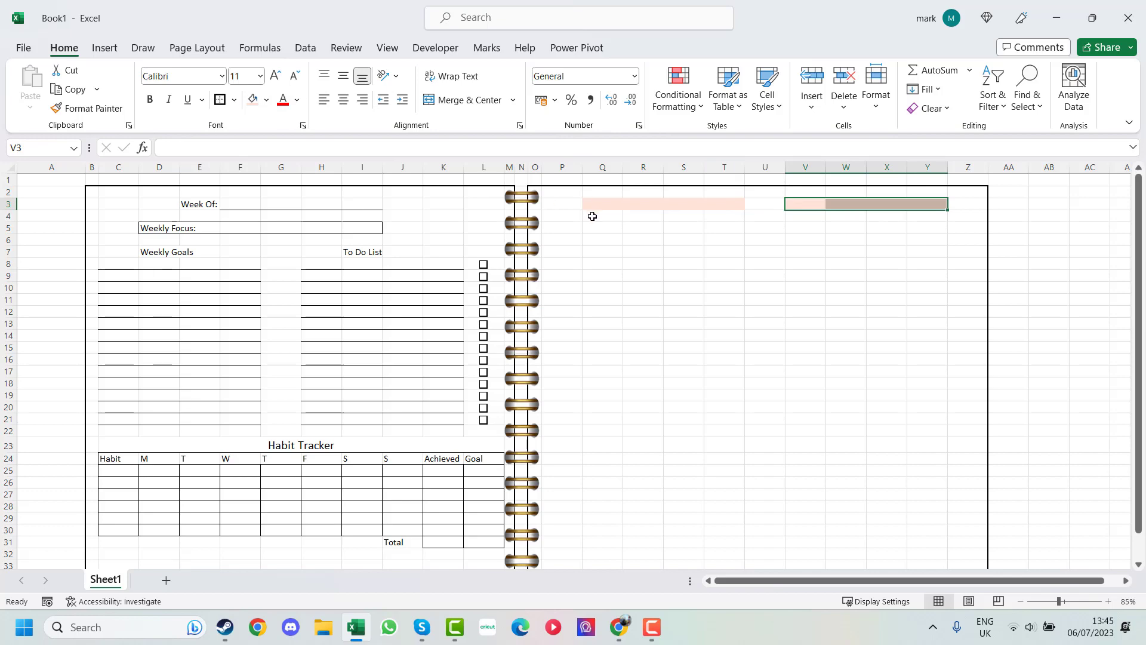
- Apply a bottom border to Q4:T4 and fill it down to row 11 to create eight writing lines
left_click_drag(592, 216, 734, 216)
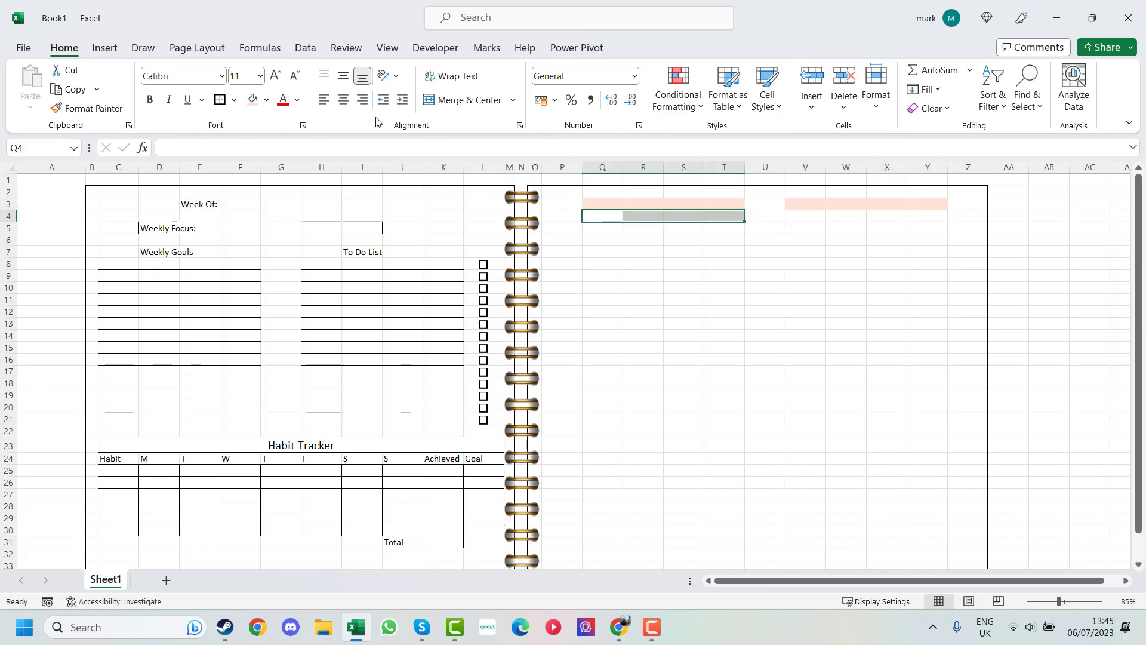
left_click(233, 101)
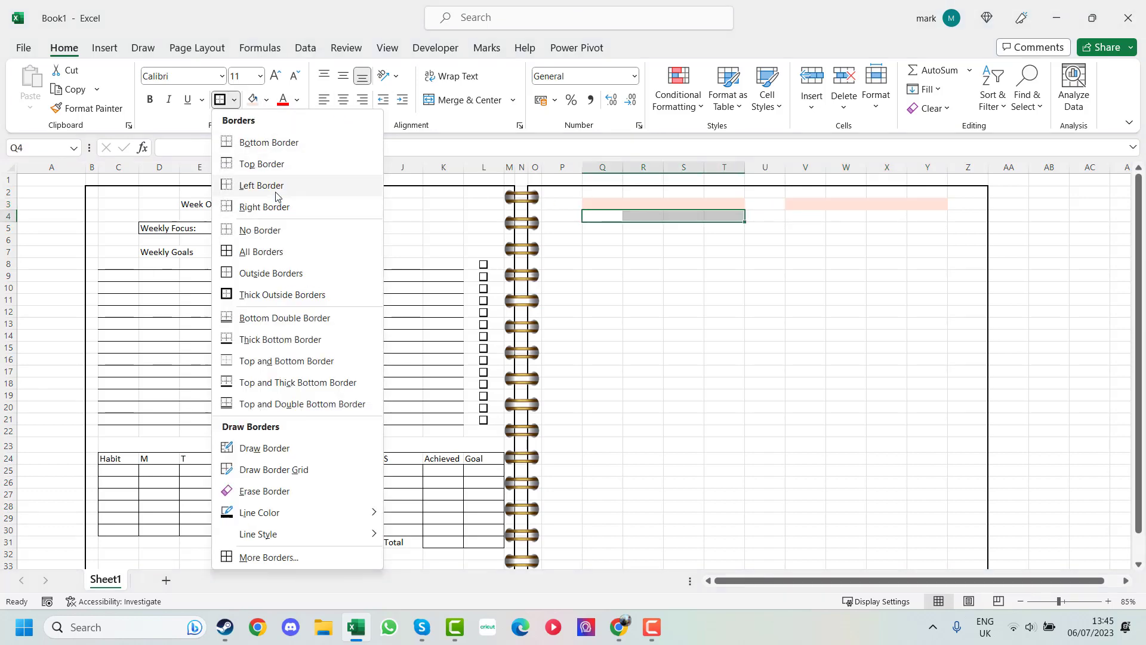
left_click(261, 164)
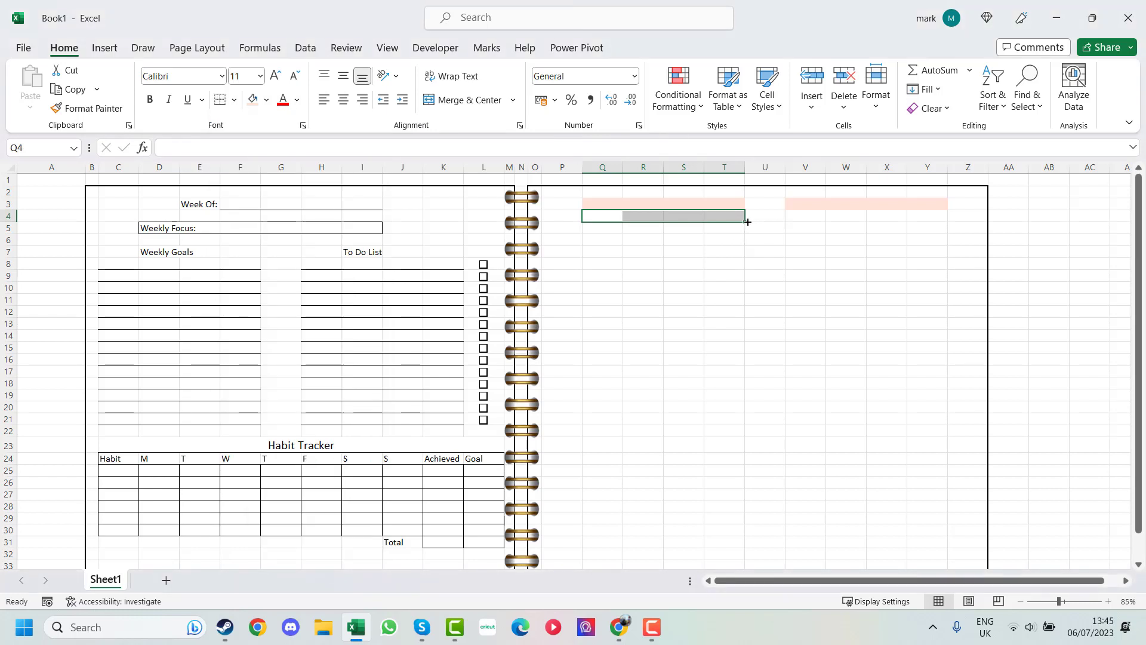
left_click_drag(747, 222, 747, 222)
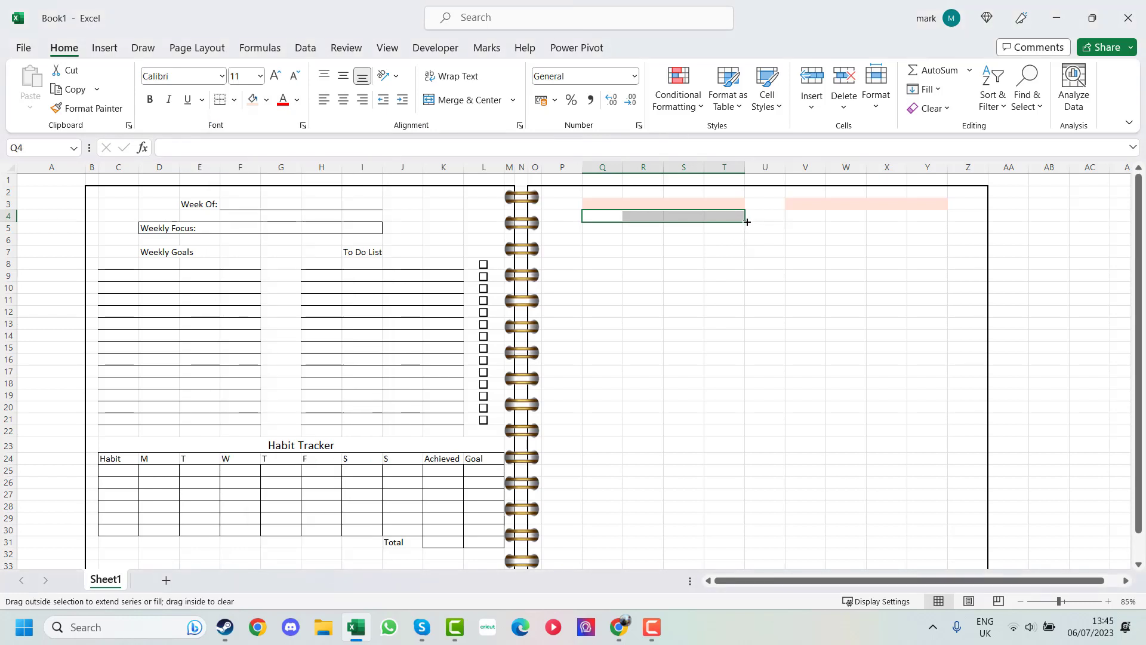
left_click_drag(746, 224, 734, 305)
- Copy the ruled block Q4:T11 and paste it at V4, Q14 and V14
key("ctrl+c")
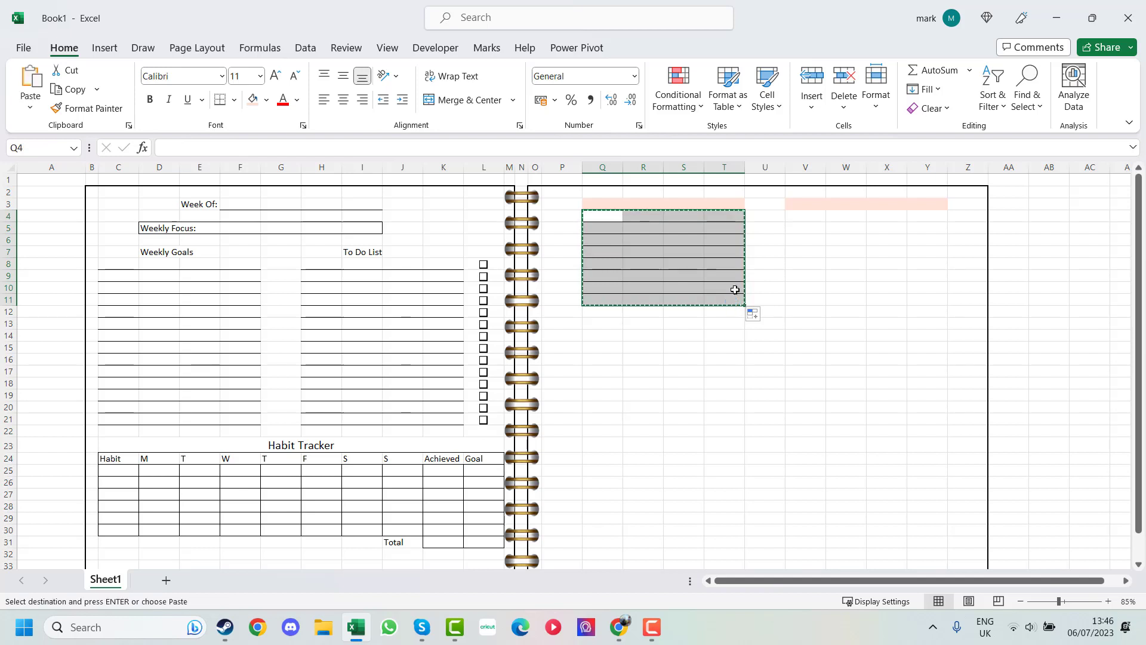
left_click(794, 221)
key("ctrl+v")
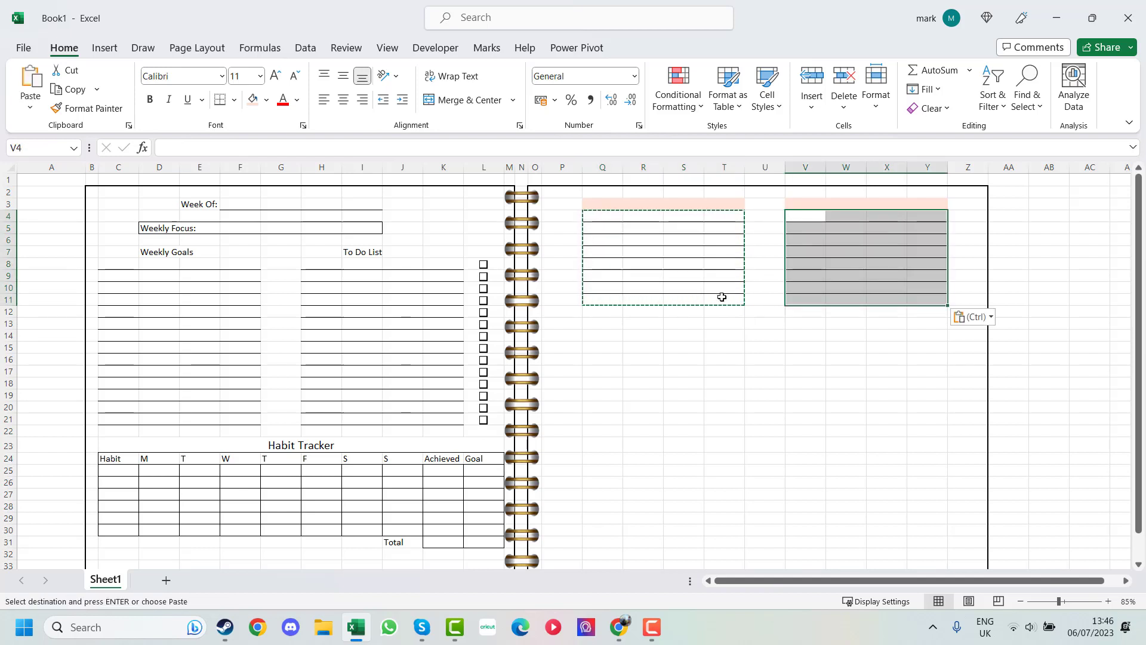
left_click(600, 315)
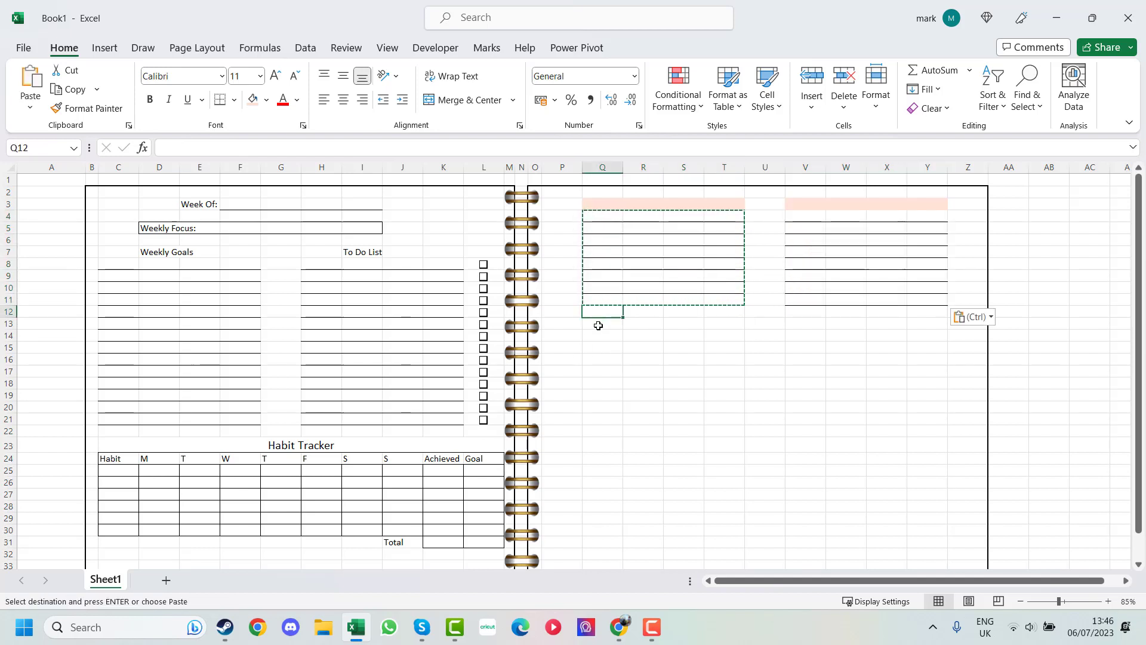
left_click(599, 336)
key("ctrl+v")
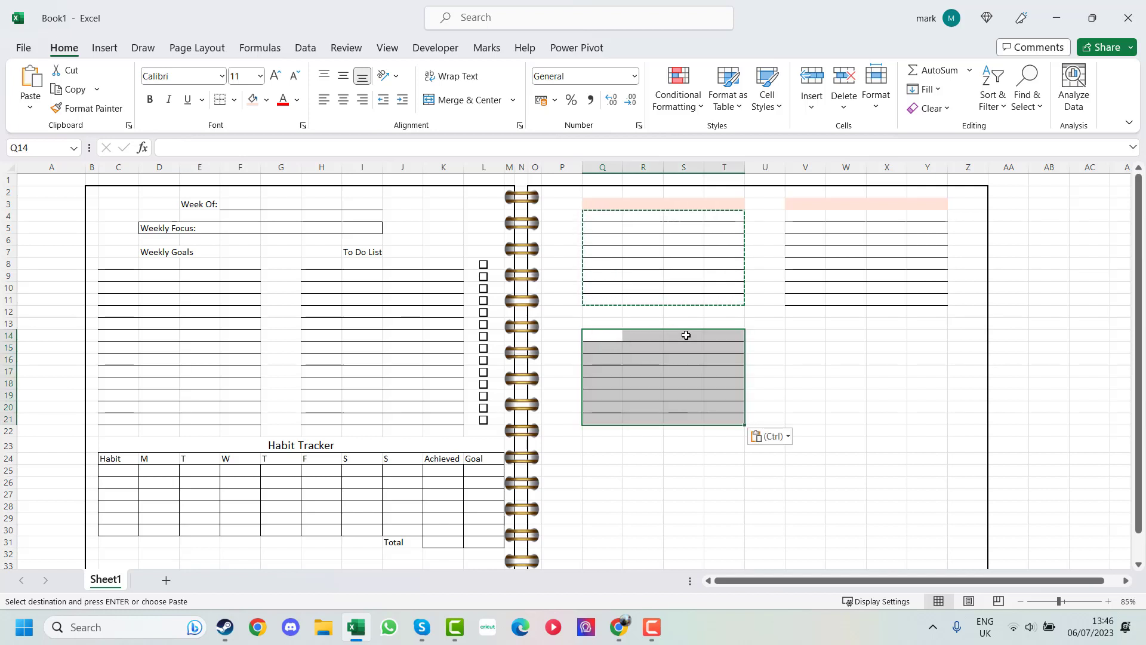
left_click(799, 338)
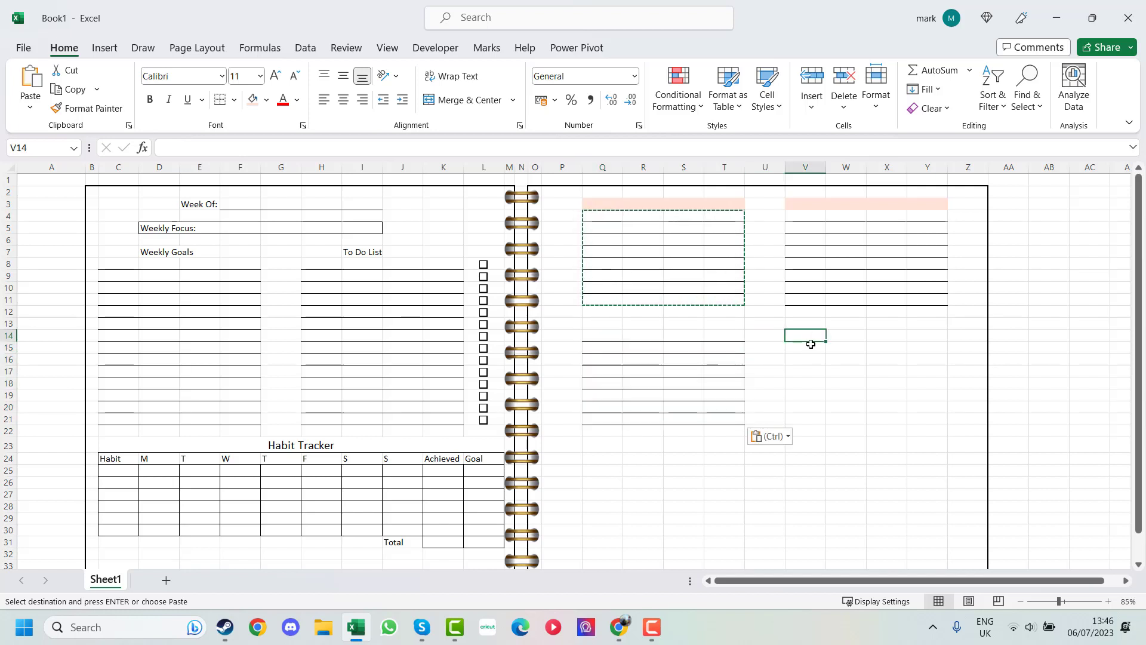
key("ctrl+v")
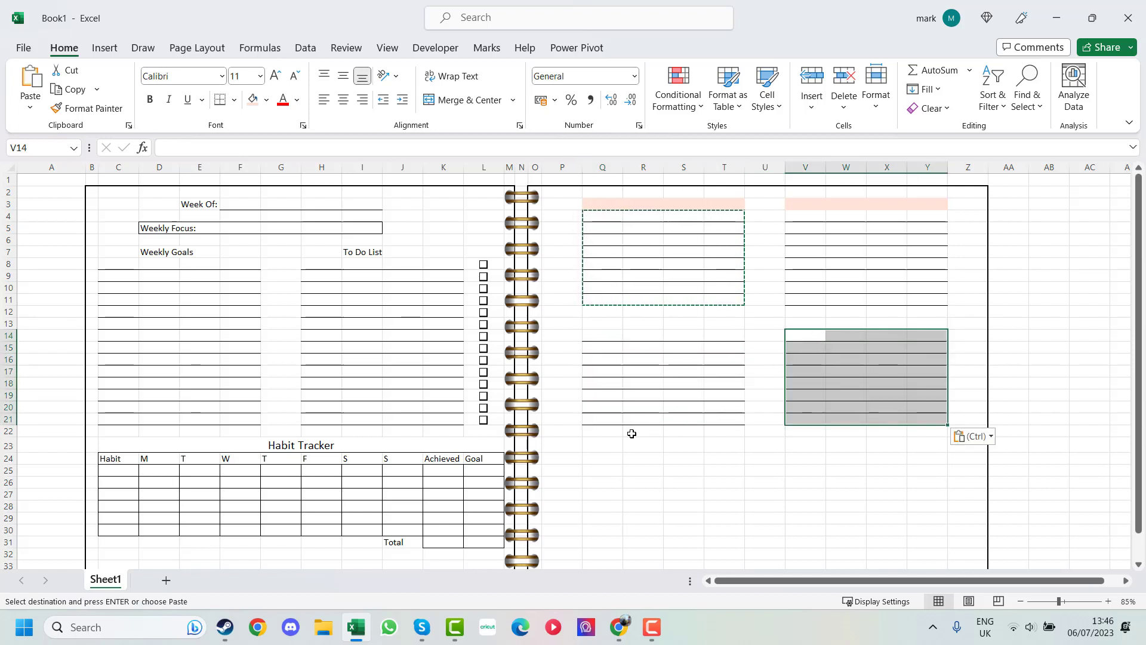
- Paste the copied ruled block at Q24 and V24 for the last pair of day sections
left_click(609, 432)
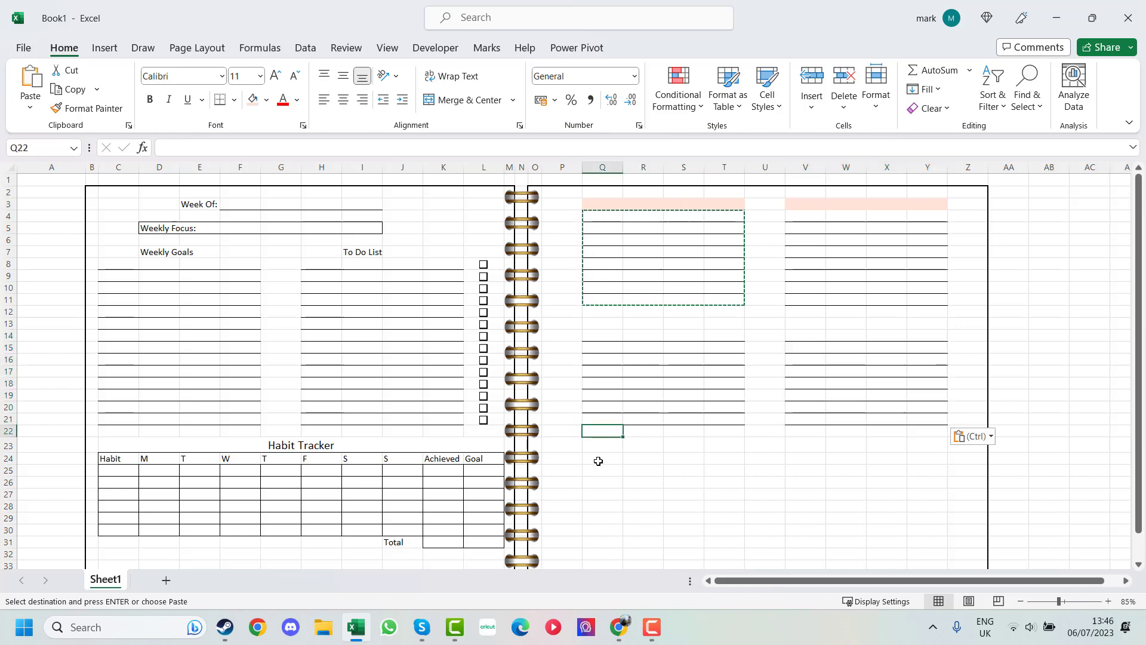
left_click(597, 462)
key("ctrl+v")
scroll(735, 427, "down", 2)
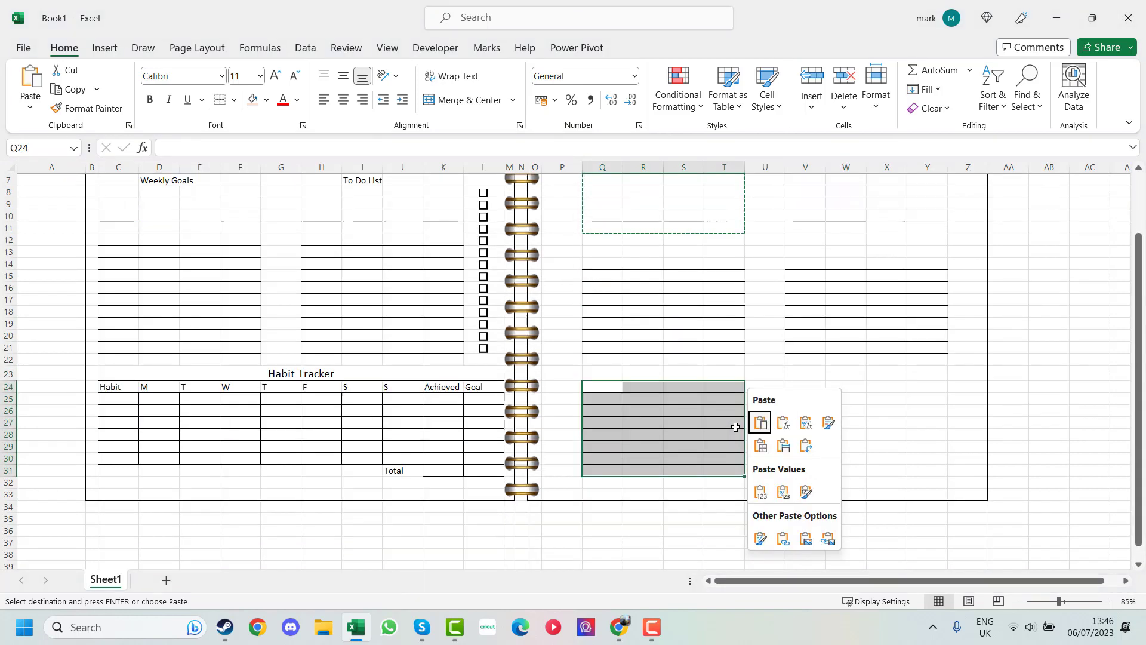
left_click(799, 389)
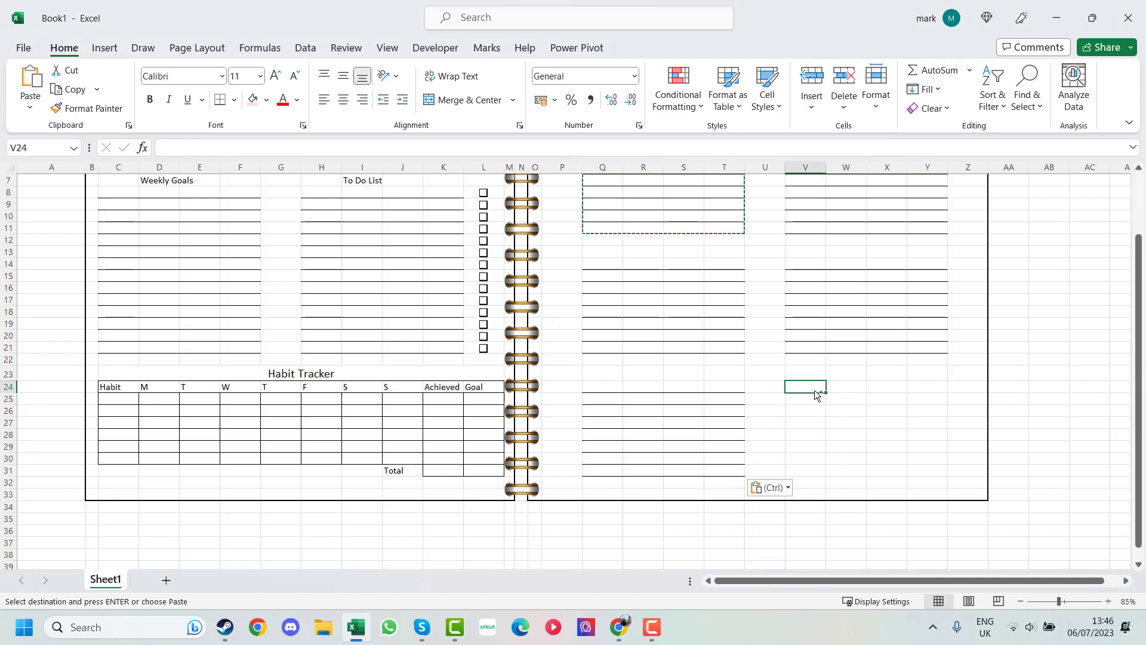
key("ctrl+v")
- Apply the same light orange fill to Q13:T13, V13:Y13, Q23:T23 and V23:Y23 above the remaining ruled blocks
left_click(618, 373)
left_click_drag(619, 373, 724, 372)
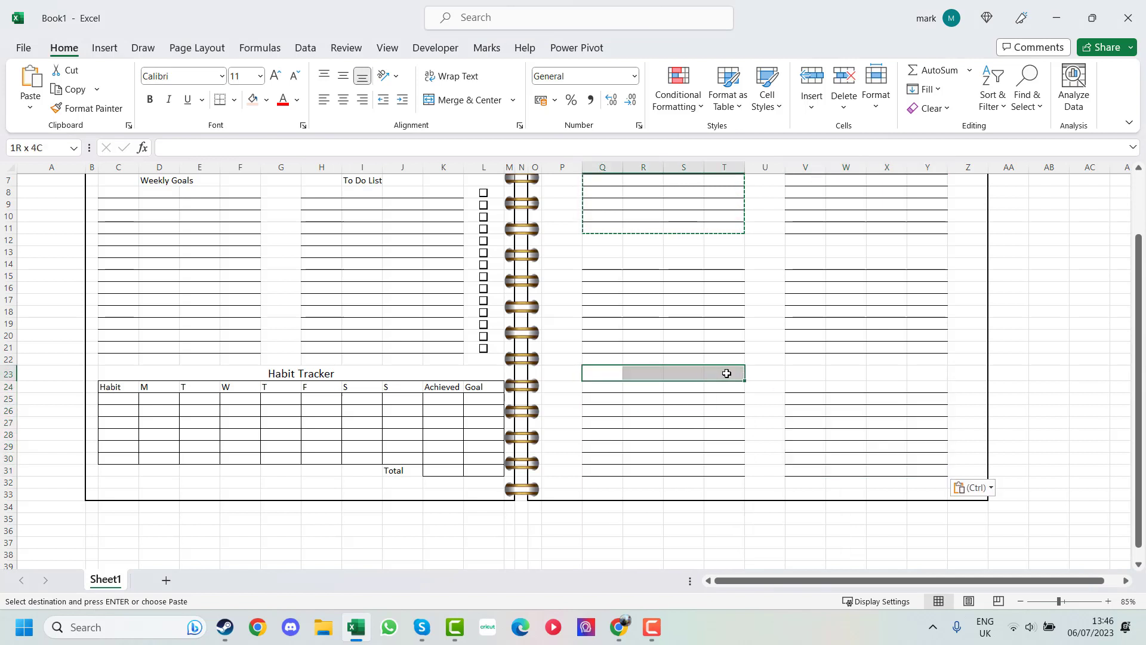
left_click_drag(802, 373, 917, 374)
scroll(895, 382, "up", 2)
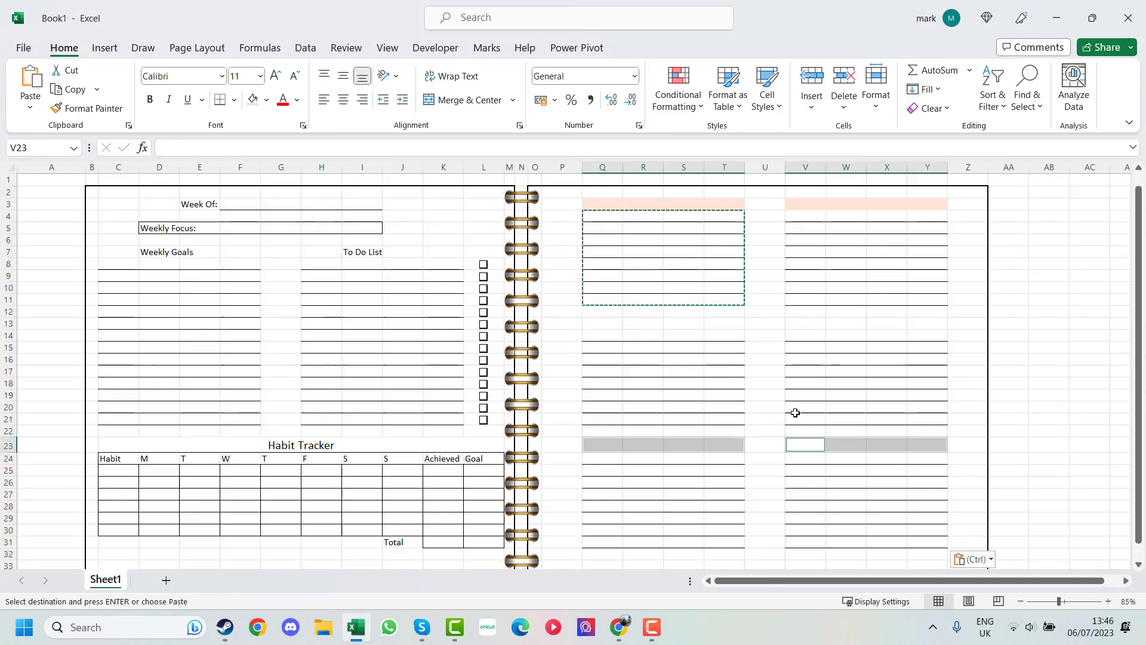
left_click_drag(596, 323, 931, 323)
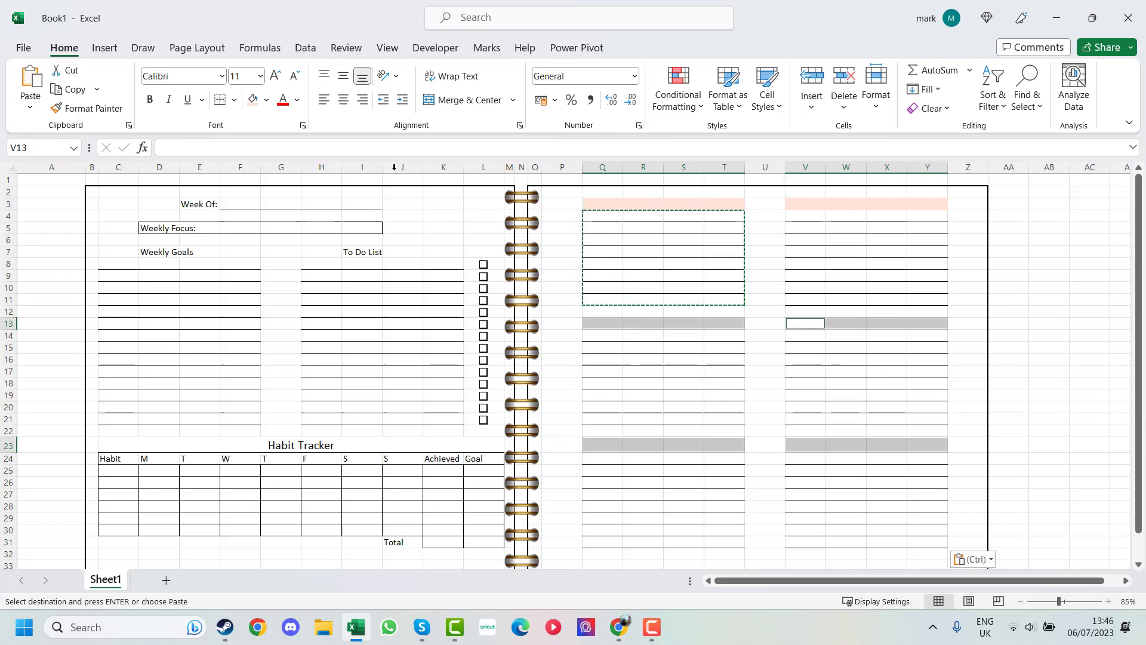
left_click(252, 99)
- Merge and centre the first two header bars, Q3:T3 and V3:Y3, as separate cells
left_click_drag(603, 204, 925, 208)
left_click(491, 103)
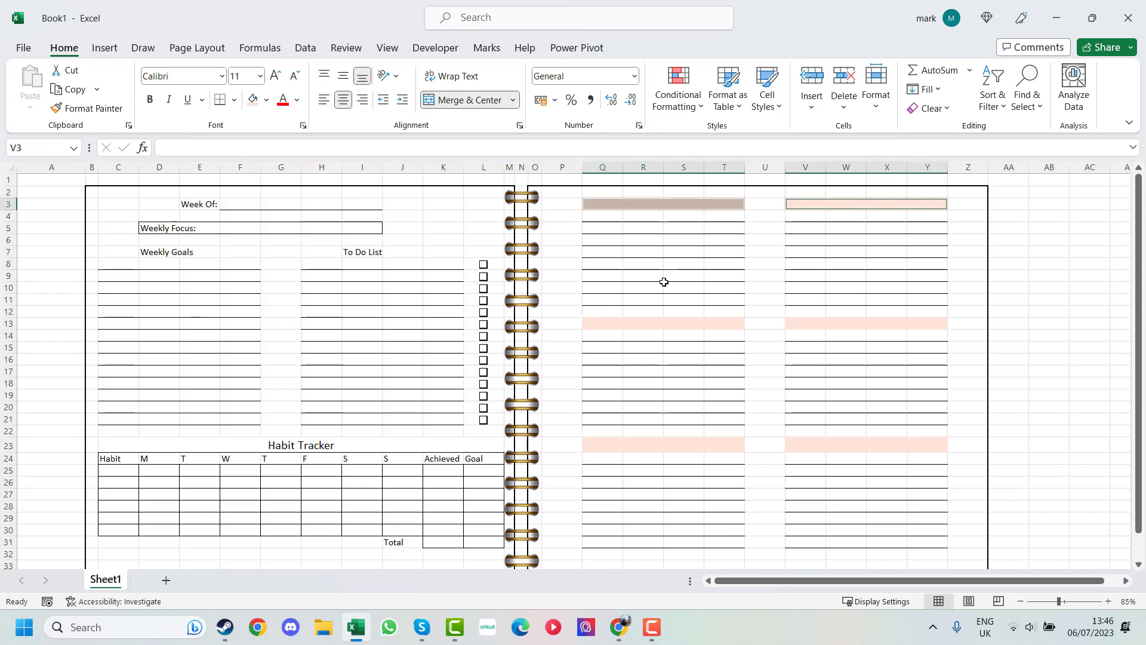
left_click_drag(611, 323, 724, 322)
left_click_drag(807, 323, 931, 323)
left_click_drag(811, 444, 917, 444)
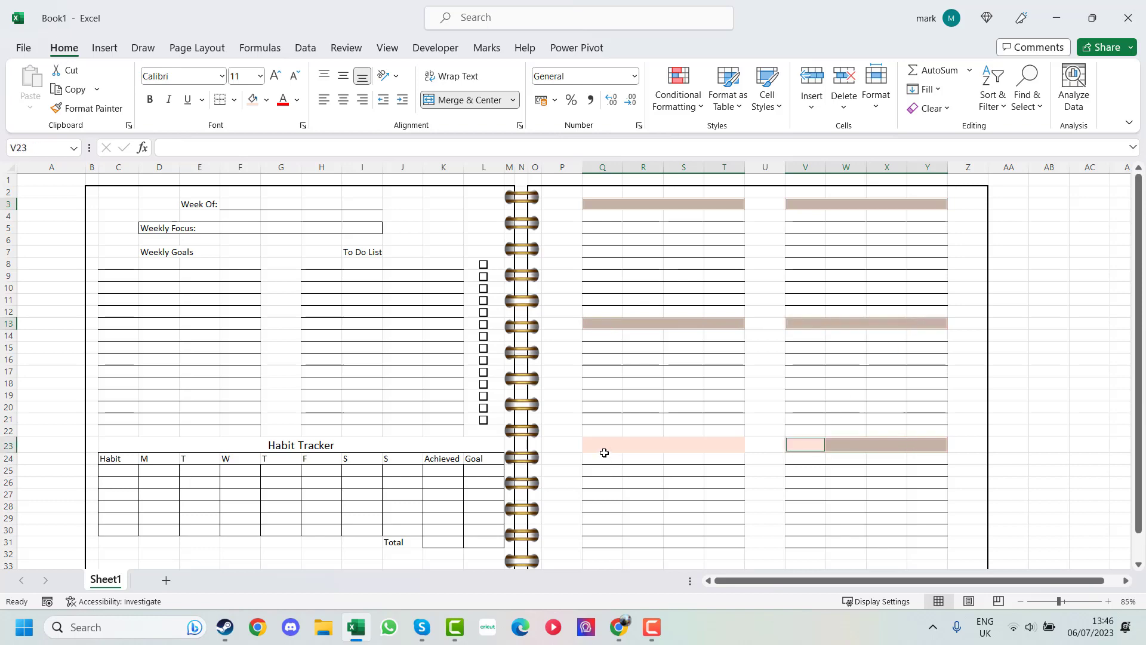
left_click_drag(605, 446, 724, 444)
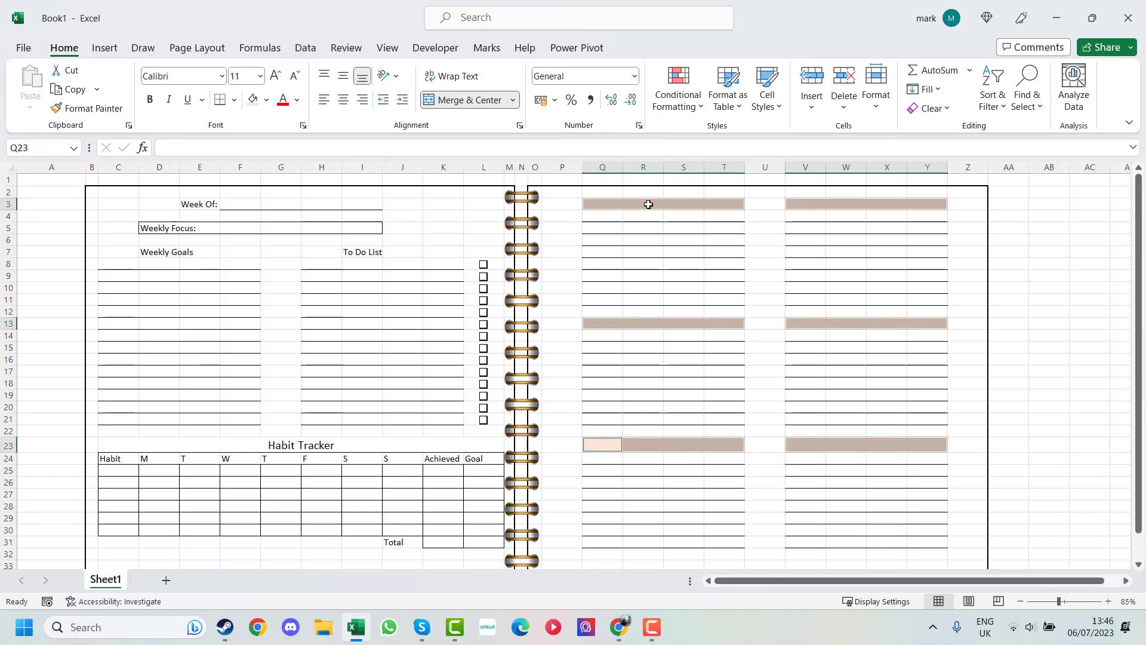
- Enter the day headings Mon in the merged header Q3 and Tue in the merged header V3
double_click(649, 204)
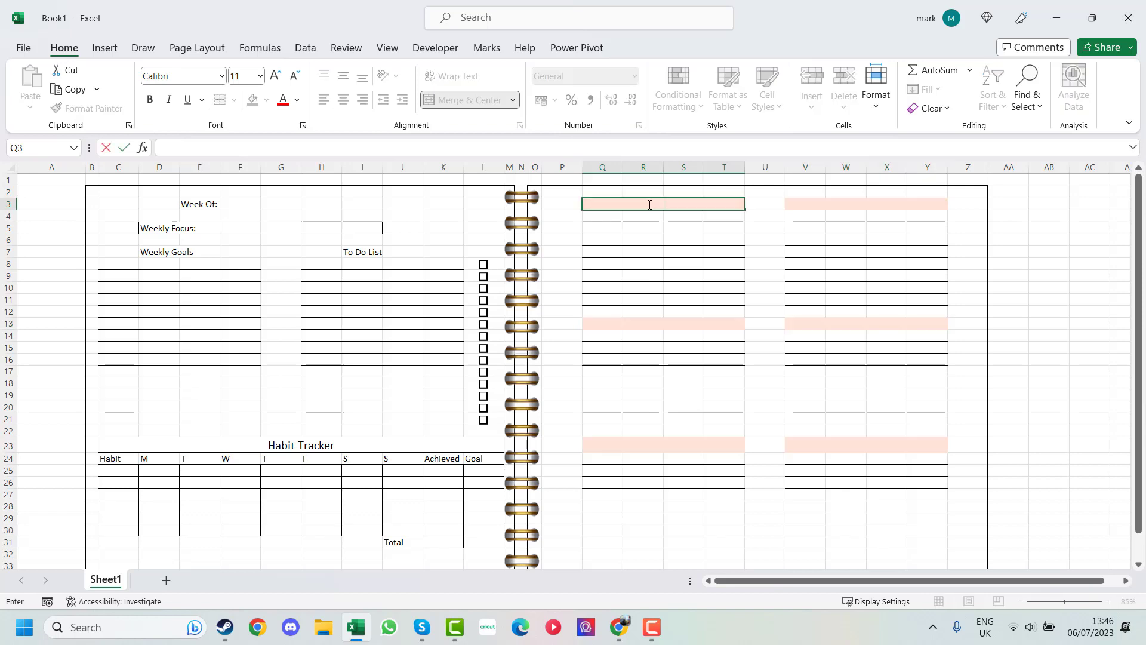
type("Mon")
key("Tab")
key("Tab")
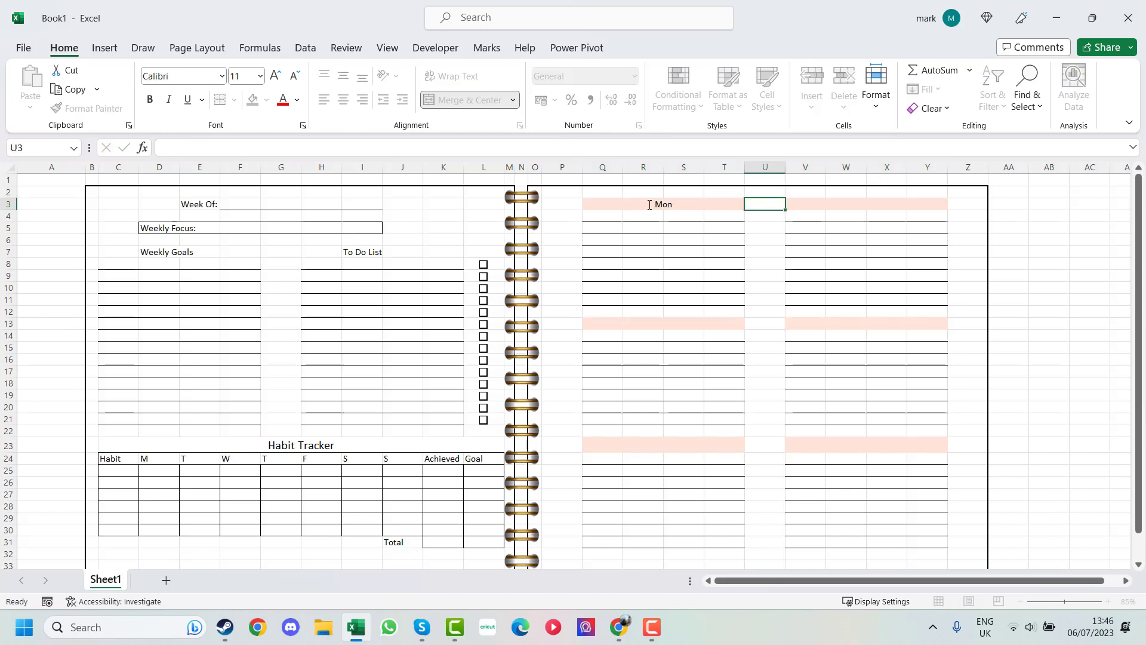
type("Tu")
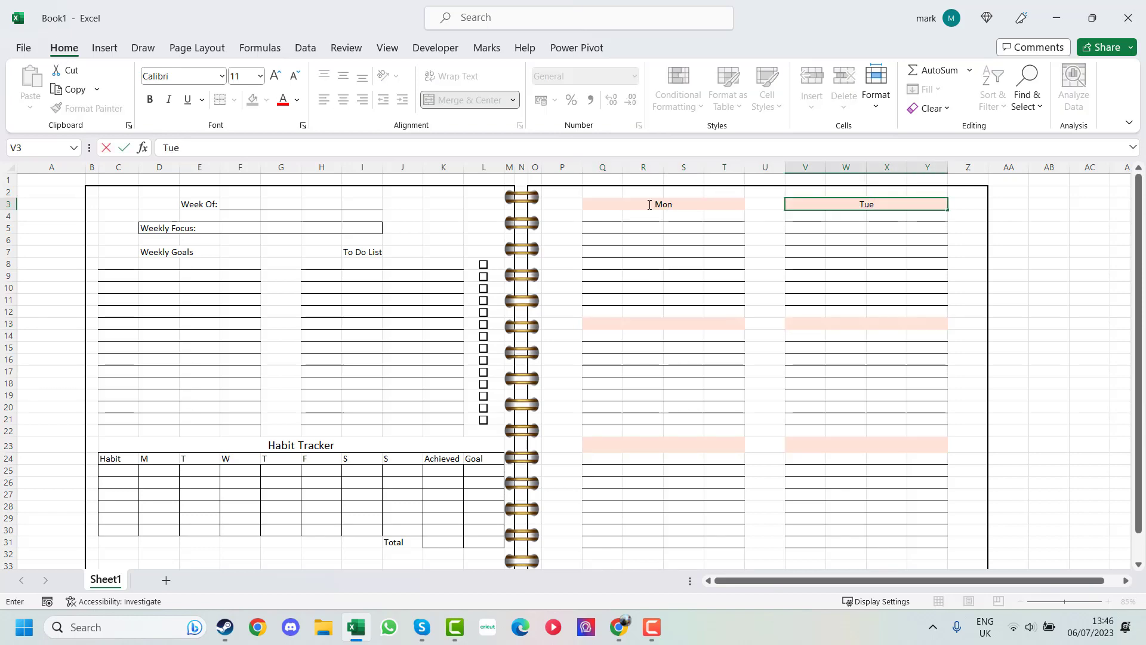
type("e")
key("Return")
key("Down")
key("Down")
key("Down")
key("Down")
key("Down")
key("Down")
key("Left")
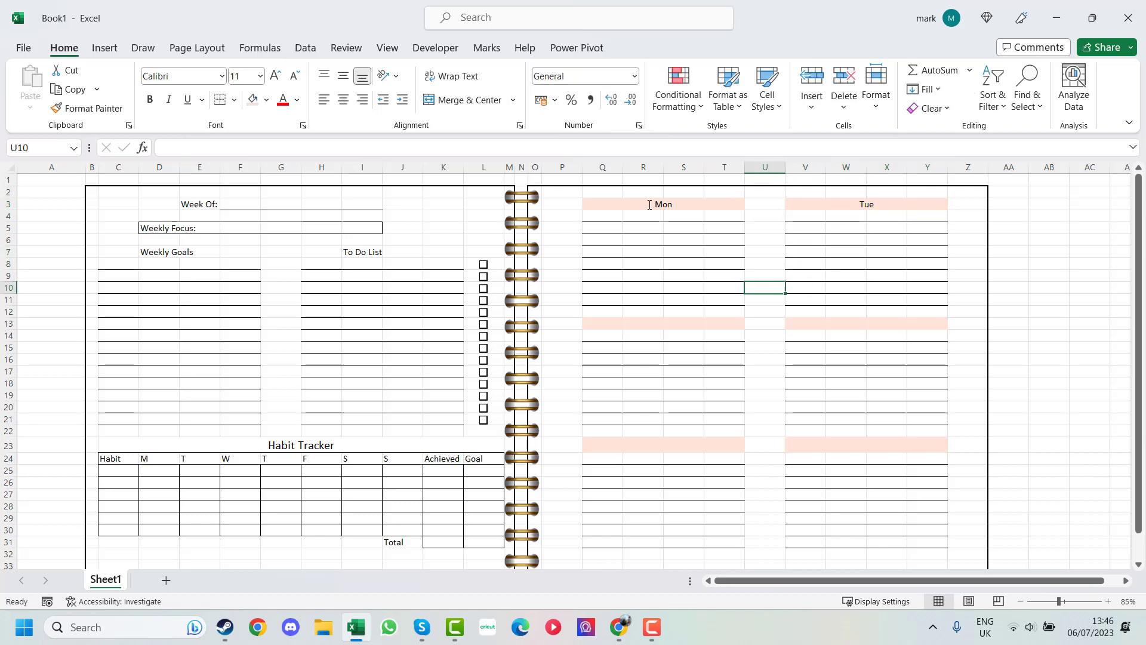
key("Left")
key("Left")
key("Down")
key("Down")
key("Down")
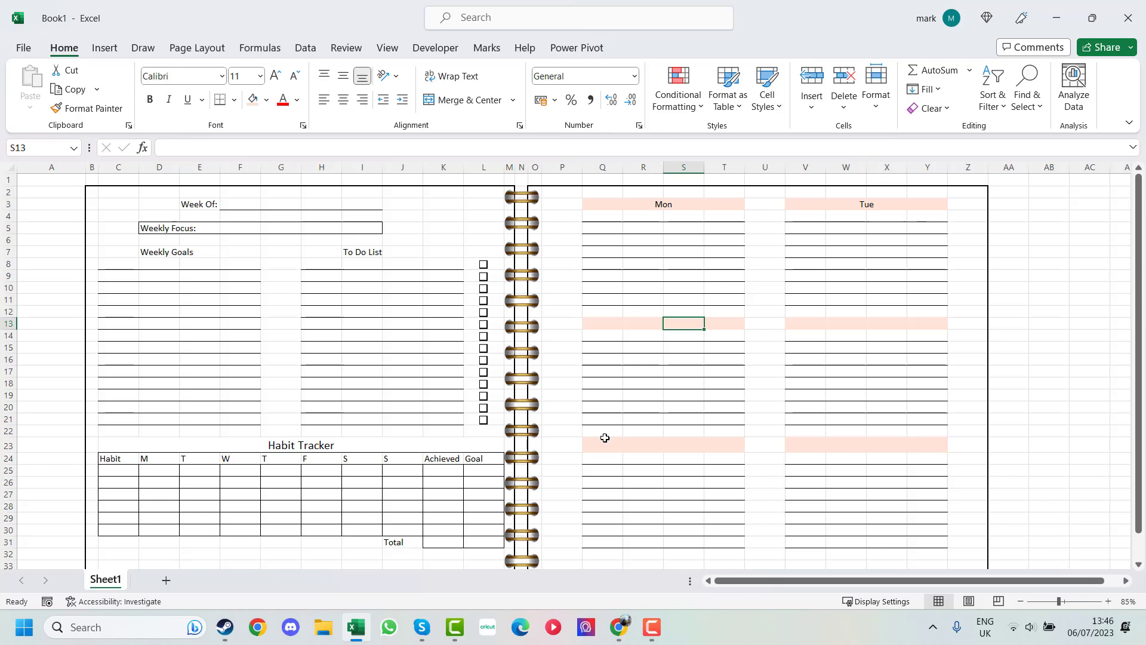
- Merge and centre the remaining header bars Q13:T13, V13:Y13, Q23:T23 and V23:Y23, each as its own cell
left_click_drag(613, 326, 711, 322)
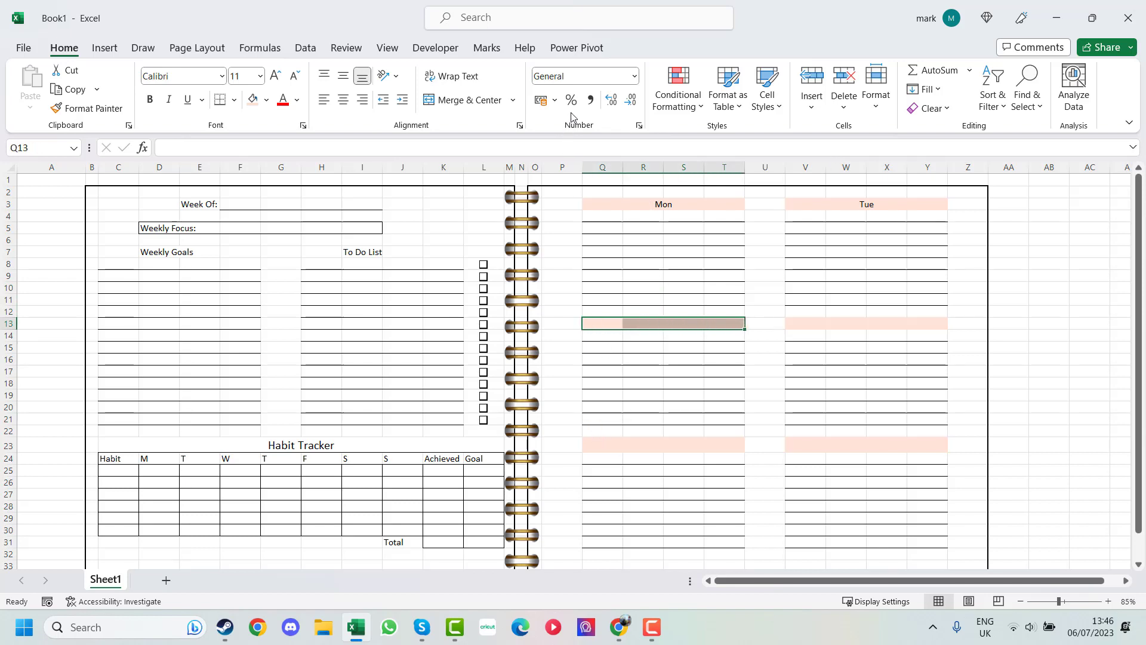
left_click(466, 100)
left_click_drag(815, 323, 934, 322)
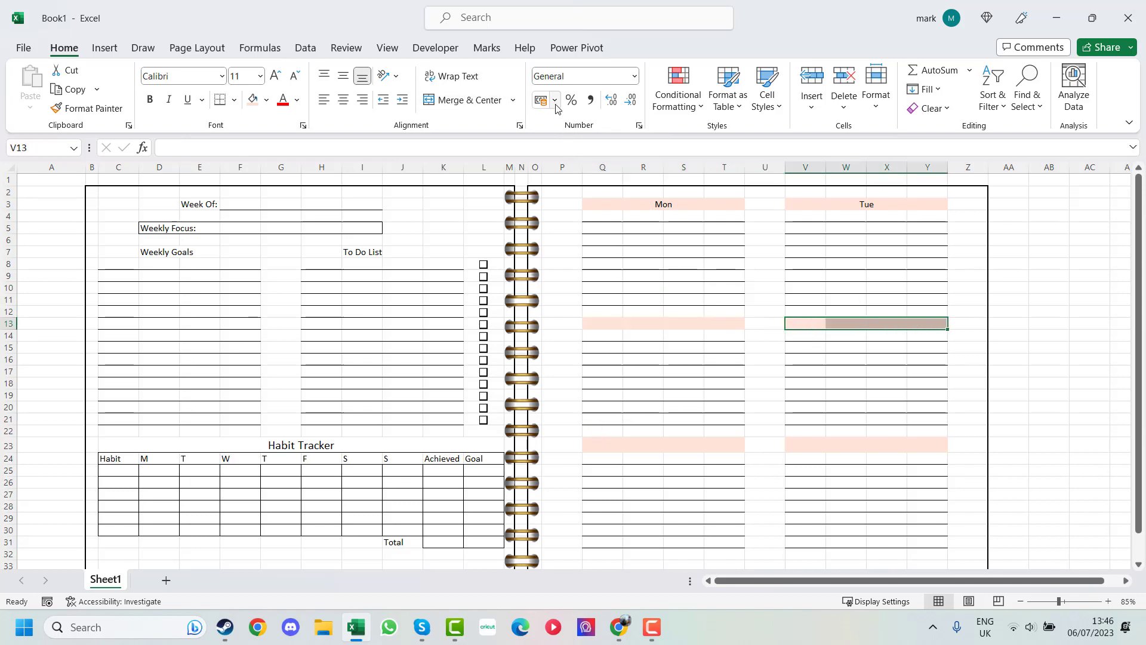
left_click(463, 100)
left_click_drag(604, 446, 732, 445)
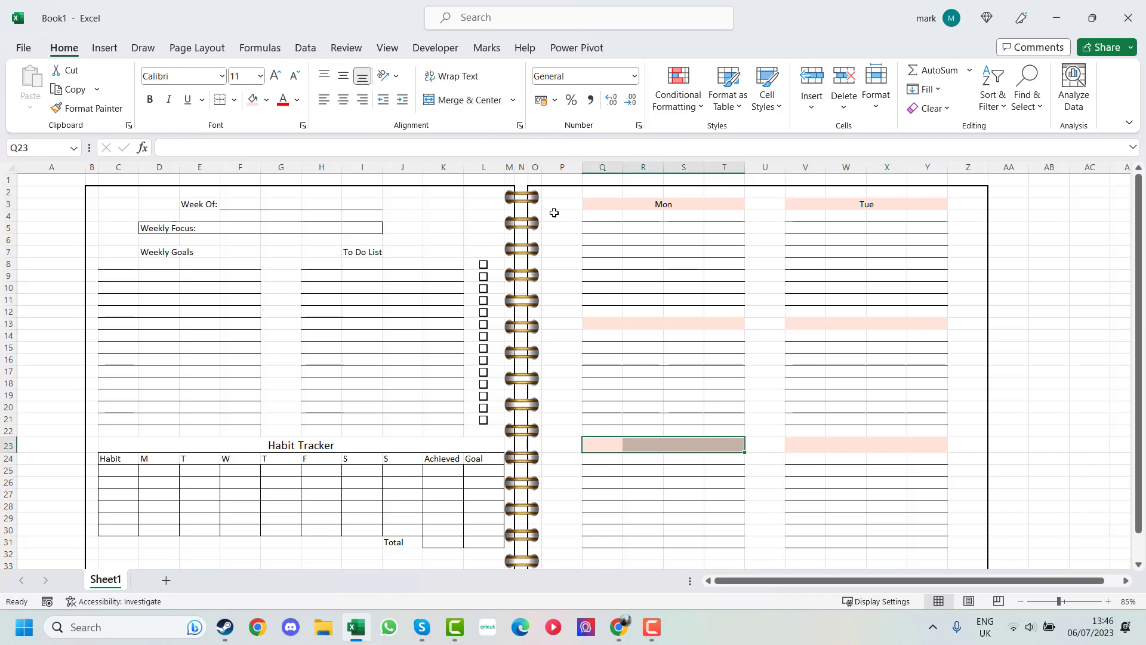
left_click(464, 100)
left_click_drag(803, 446, 934, 445)
left_click(463, 99)
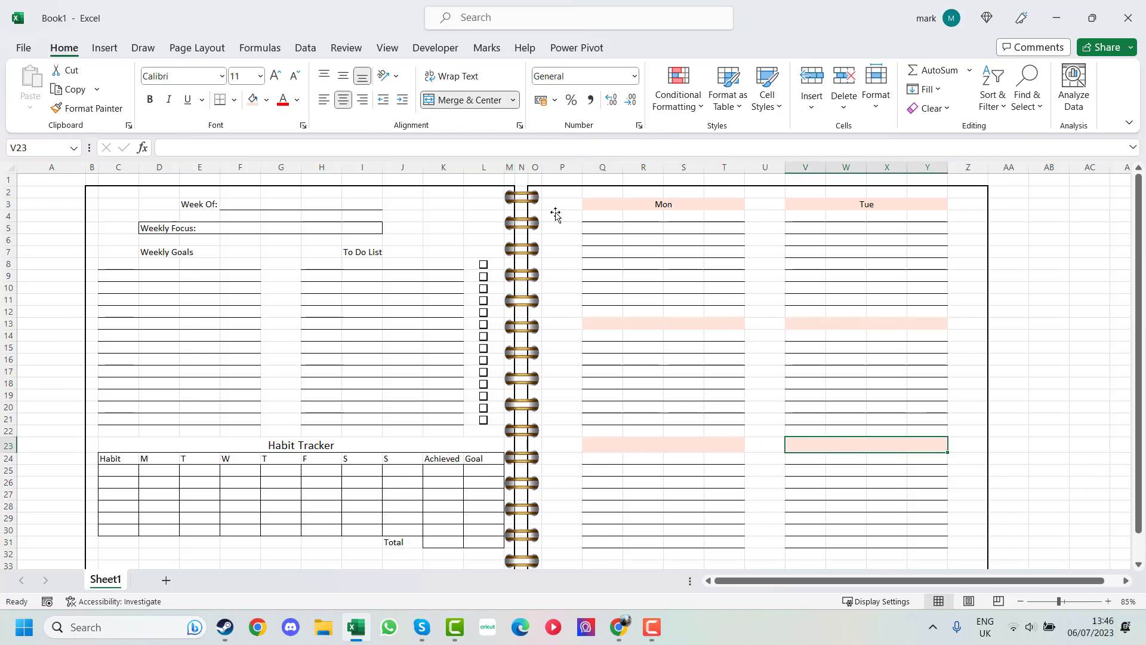
- Enter the day headings Wed in the merged header Q13 and Thur in the merged header V13
left_click(652, 322)
type("Wed")
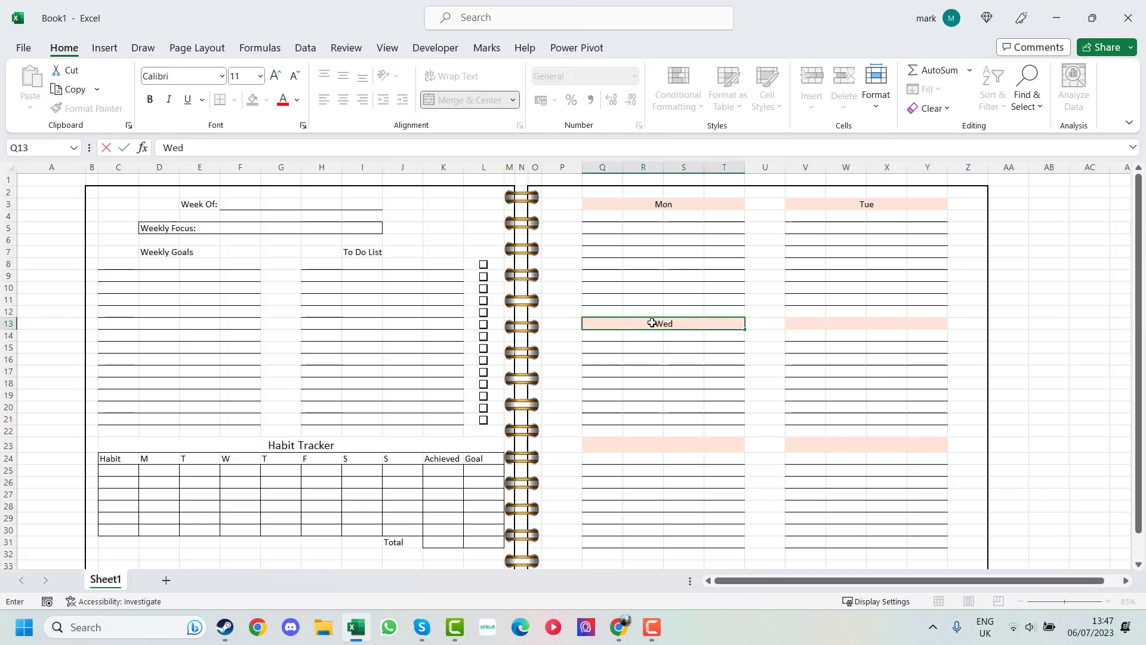
key("Right")
key("Right")
type("T")
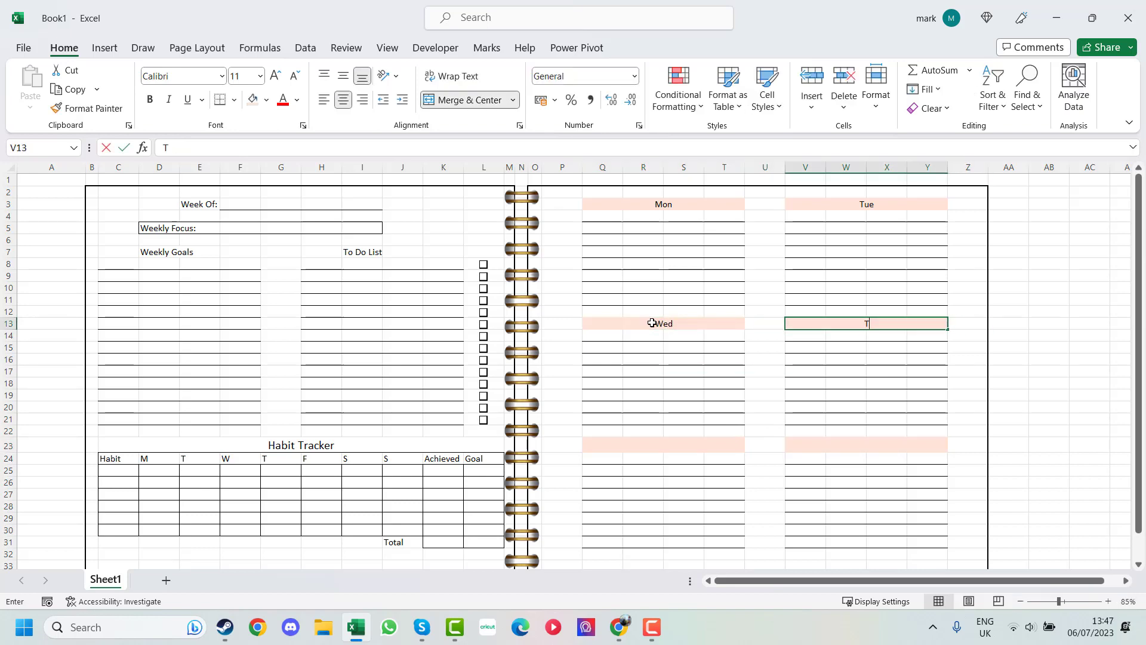
type("hur")
- Enter the heading Fri in the merged header Q23 and Weekend in the merged header V23
left_click(664, 443)
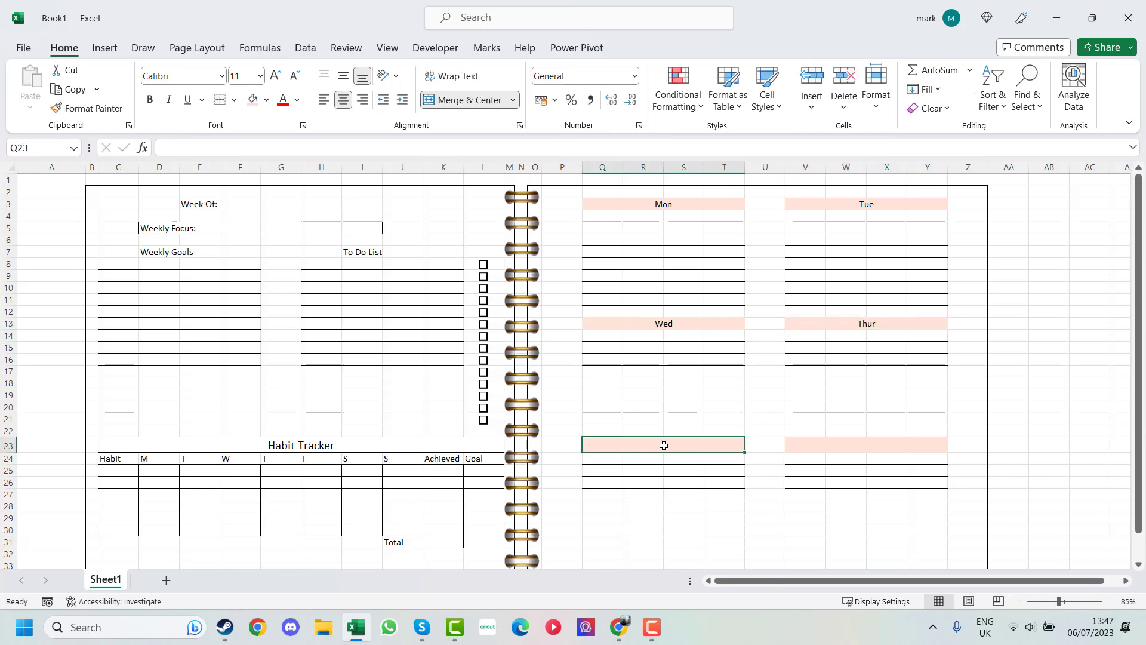
key("Right")
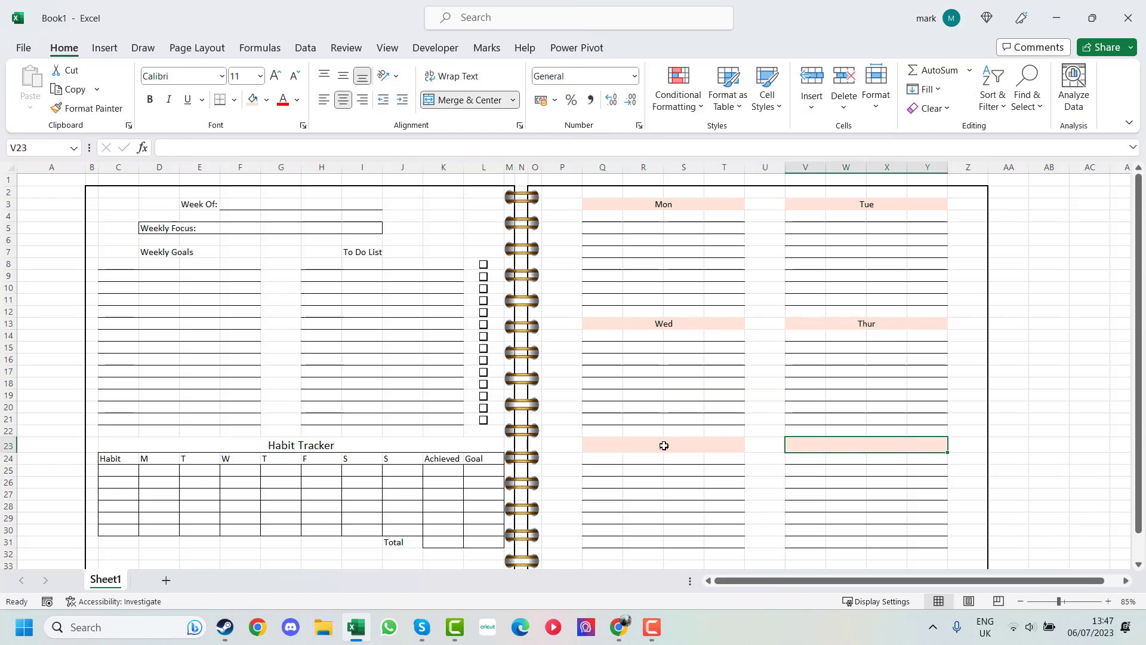
type("Weekend")
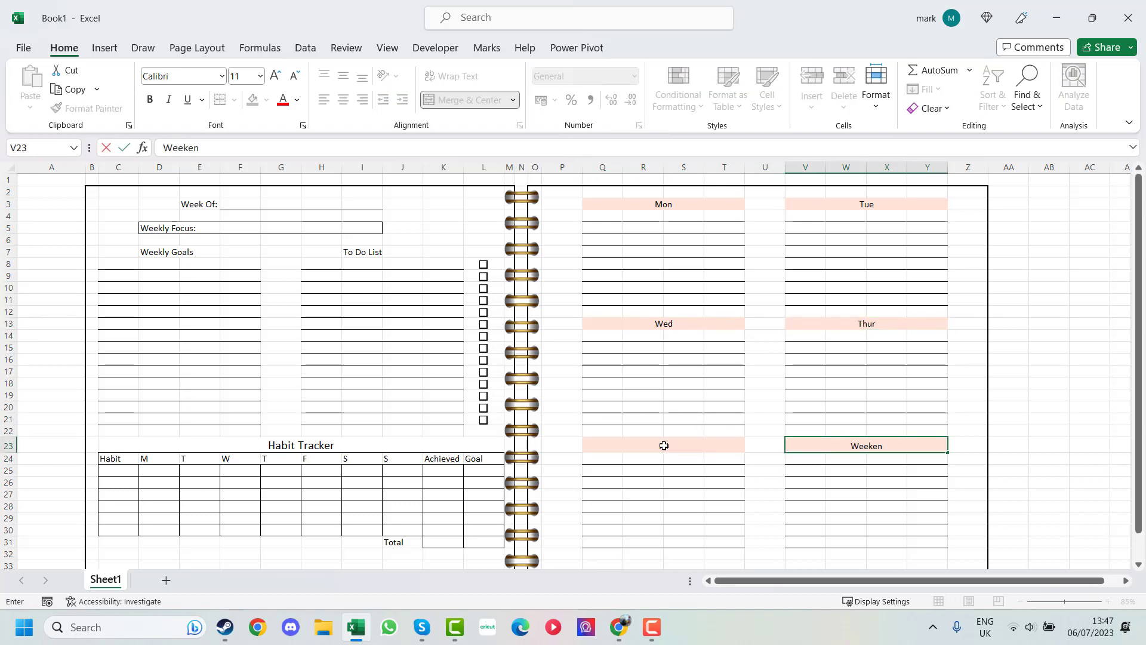
left_click(665, 205)
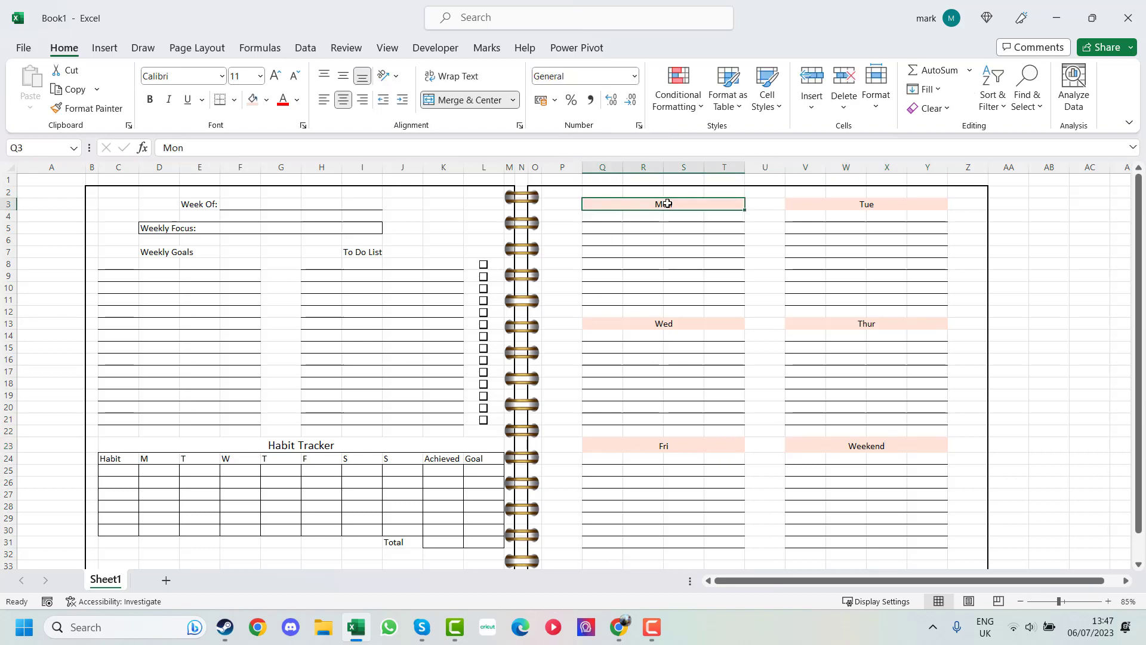
- Change the font of the entire sheet to Bluebird
left_click(10, 167)
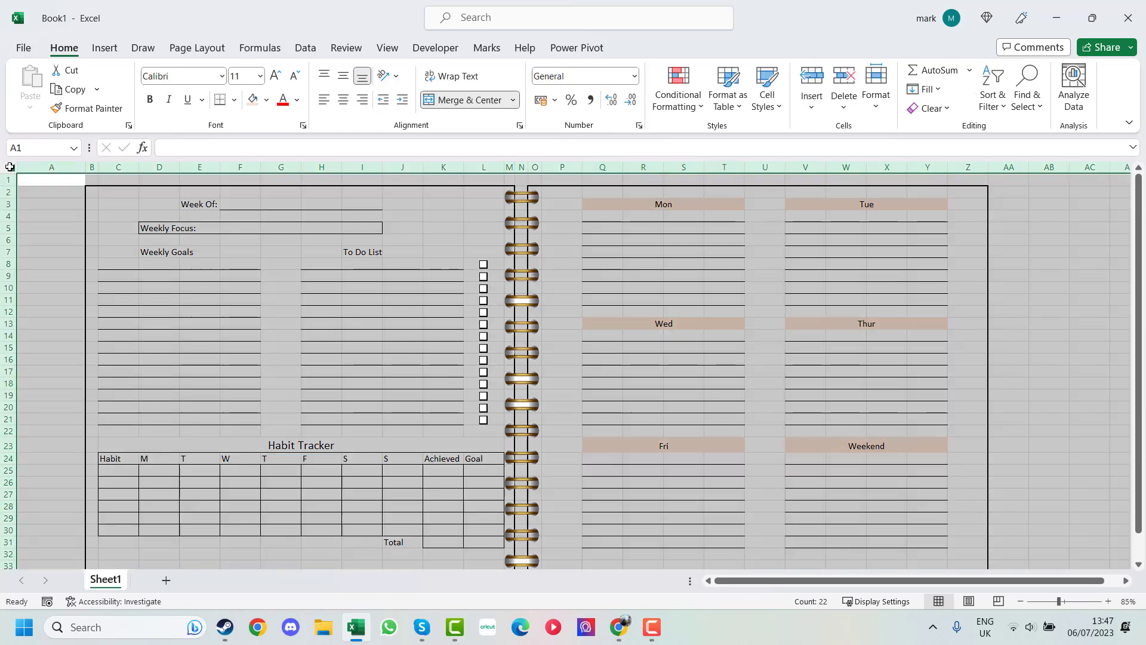
left_click(221, 78)
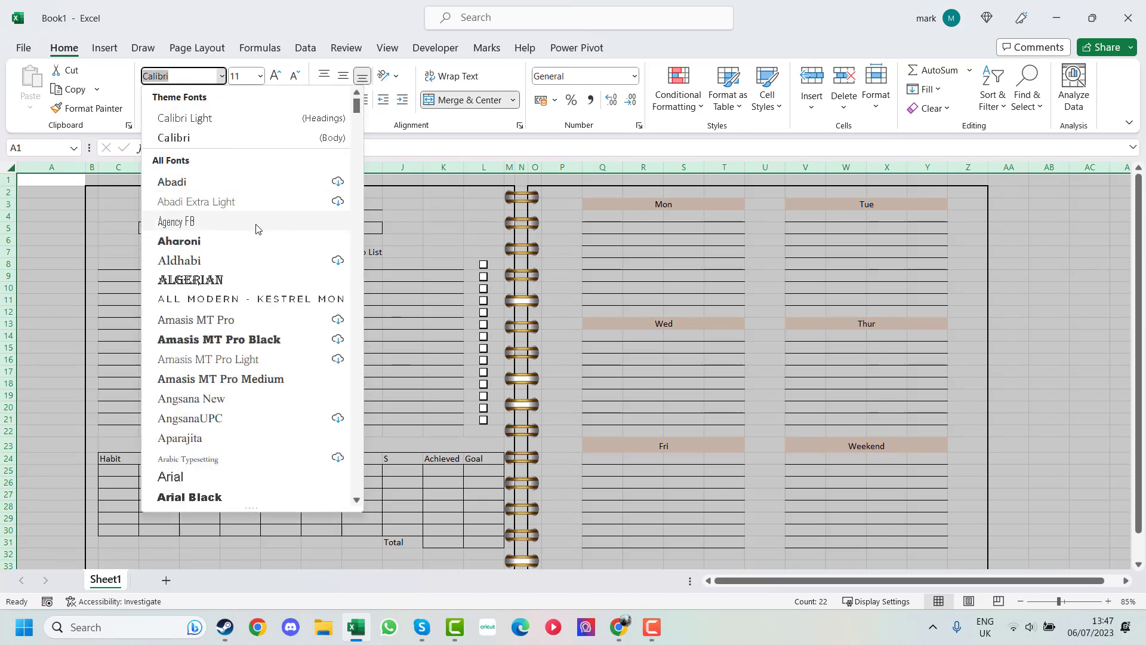
scroll(255, 230, "down", 13)
scroll(252, 240, "down", 7)
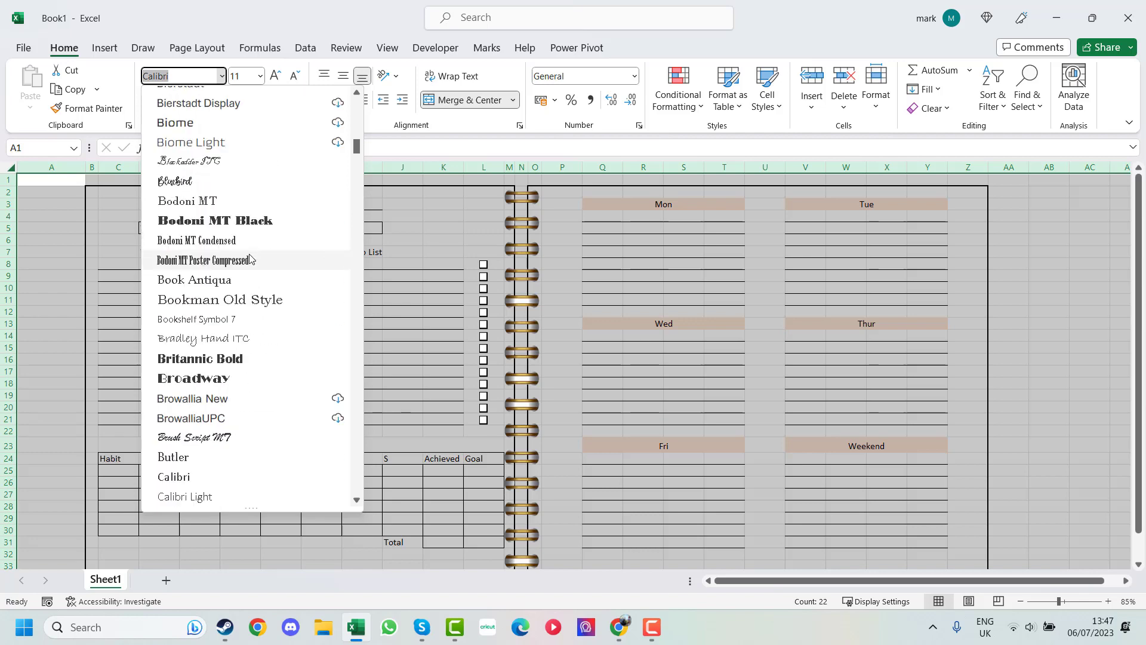
left_click(226, 188)
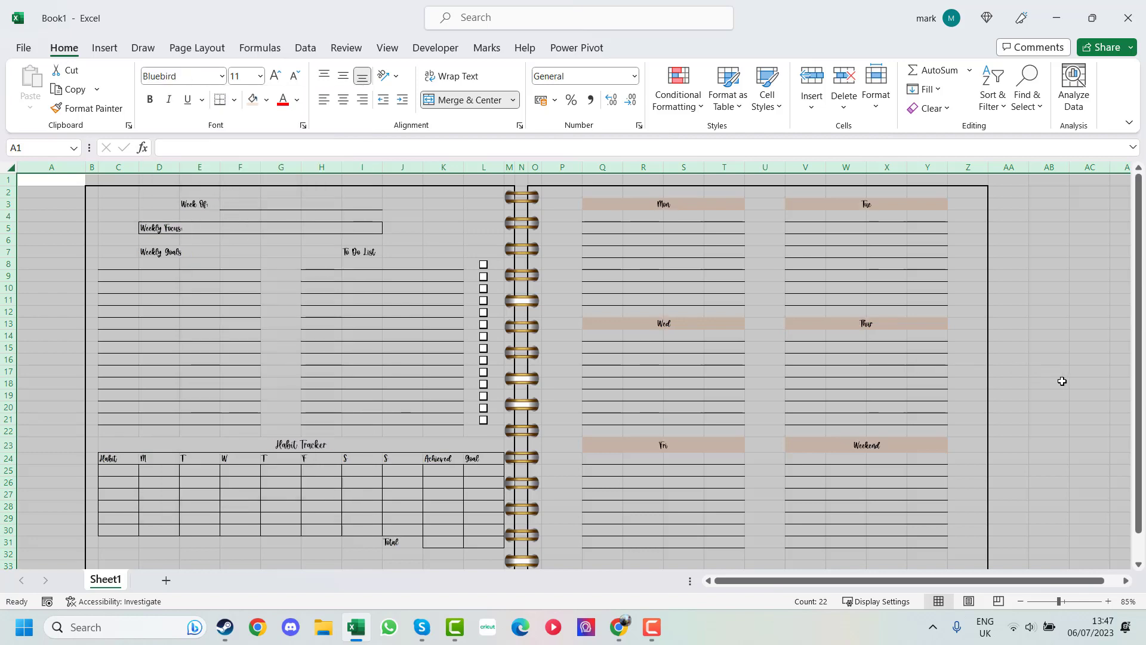
left_click(1039, 383)
- Increase the font size of the Week Of: label in E3 to 16 and tick the to-do checkbox in row 11
left_click(203, 203)
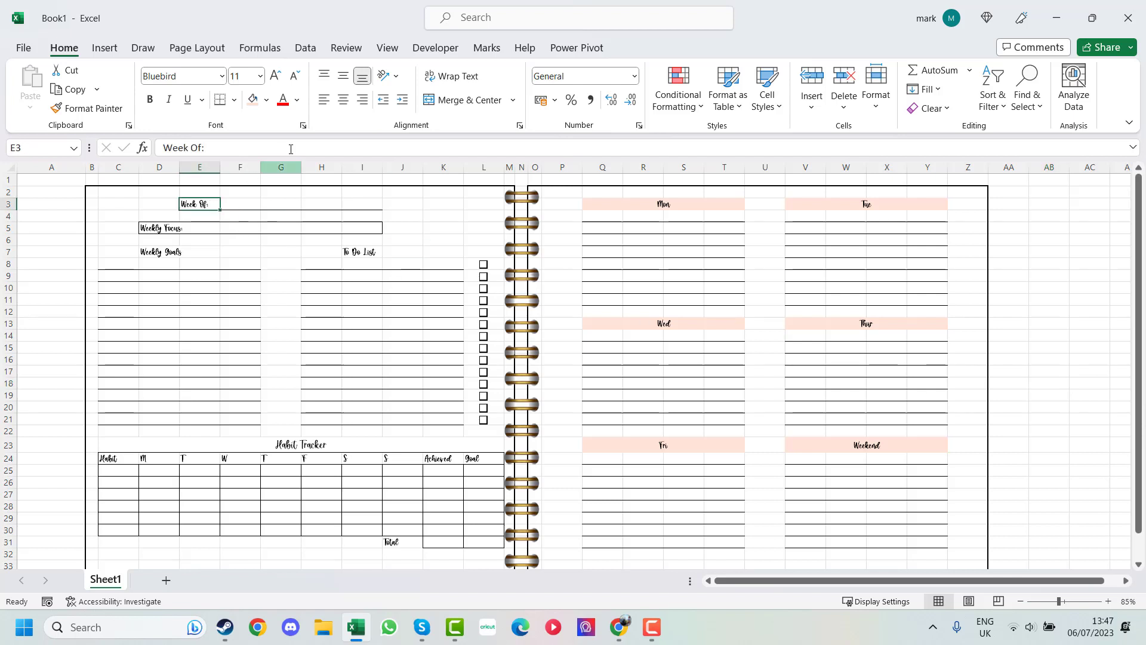
left_click(275, 74)
left_click(275, 74)
left_click(275, 75)
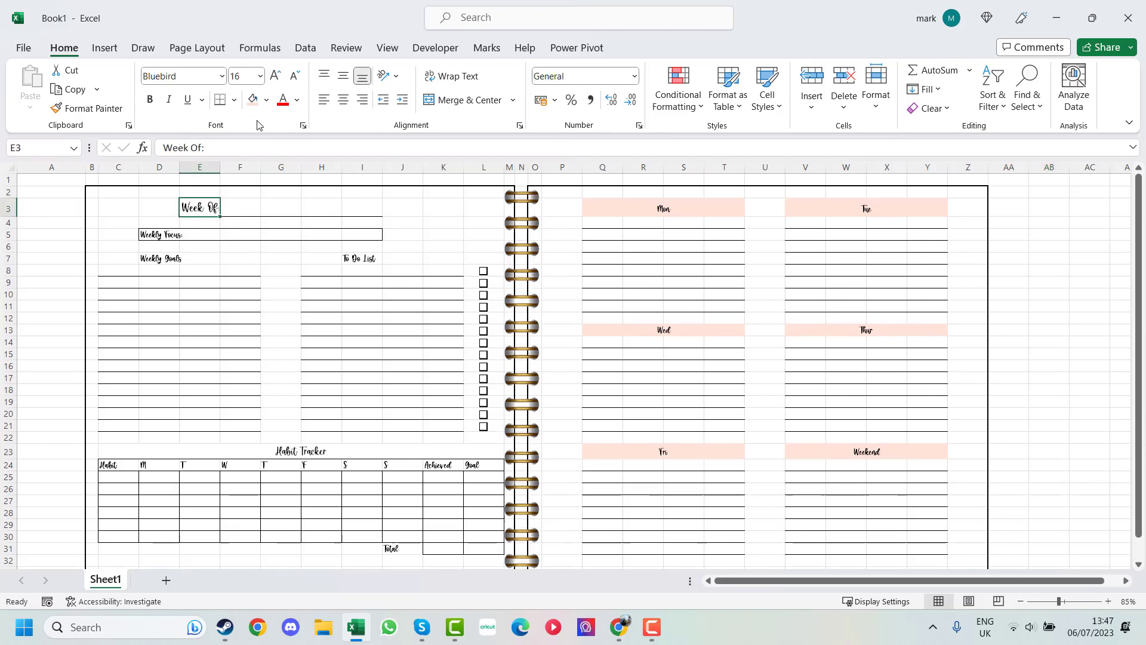
left_click(483, 306)
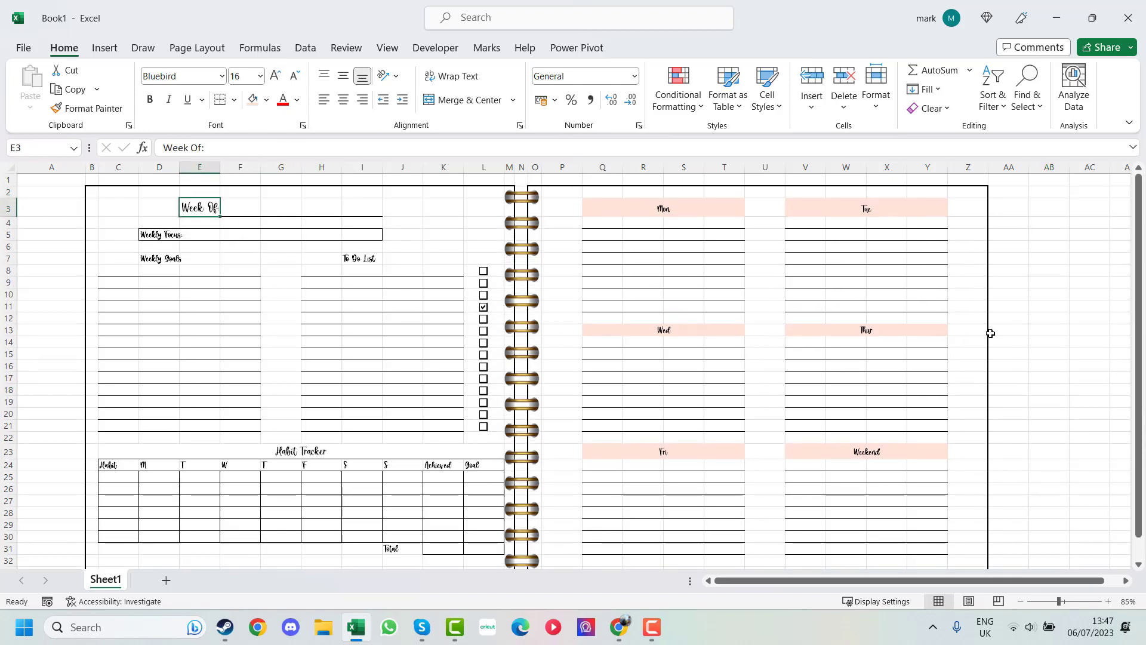
- Fill the Weekly Goals block C7:F22 with light orange and the To Do List block H7:K22 with light gold
left_click_drag(124, 261, 253, 440)
left_click(253, 99)
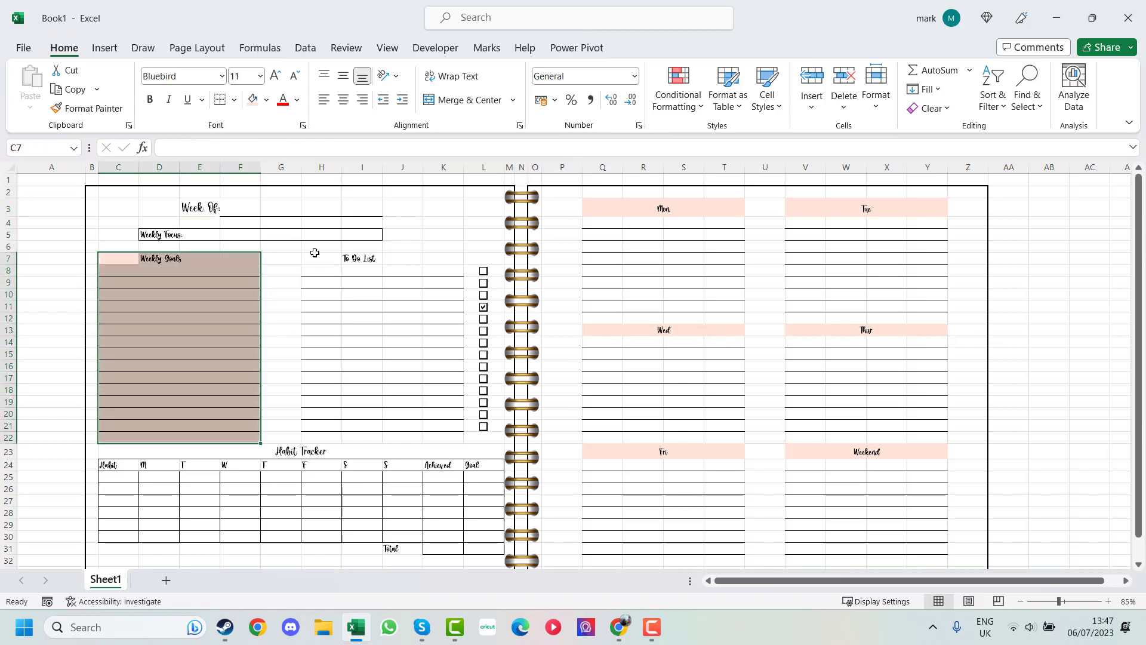
left_click_drag(314, 253, 453, 439)
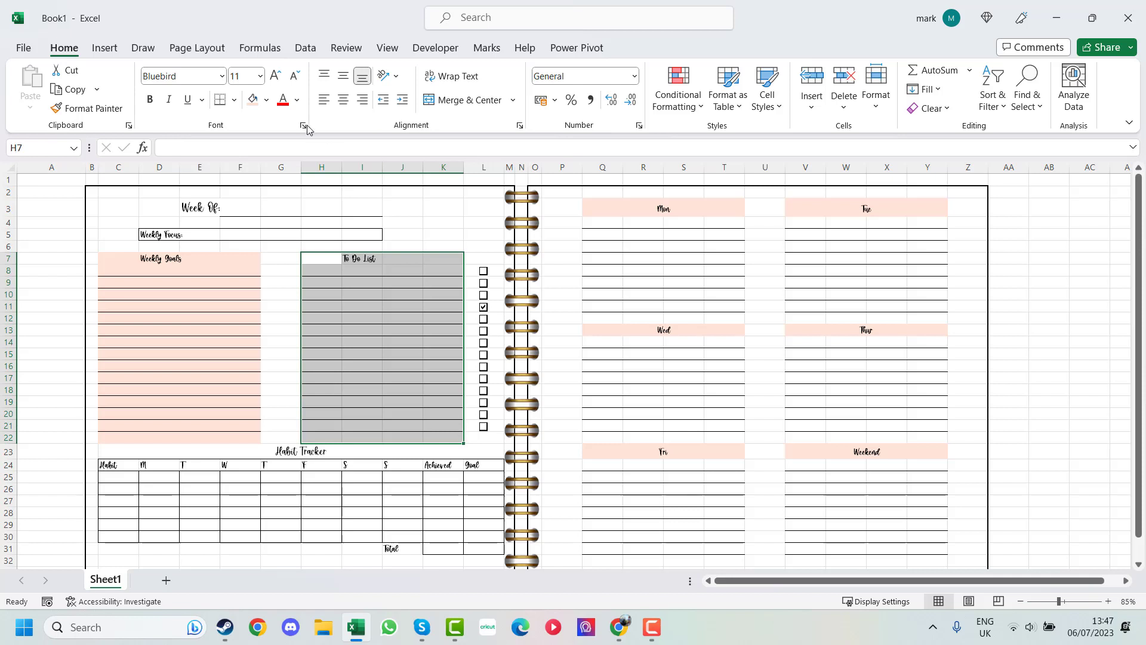
left_click(266, 100)
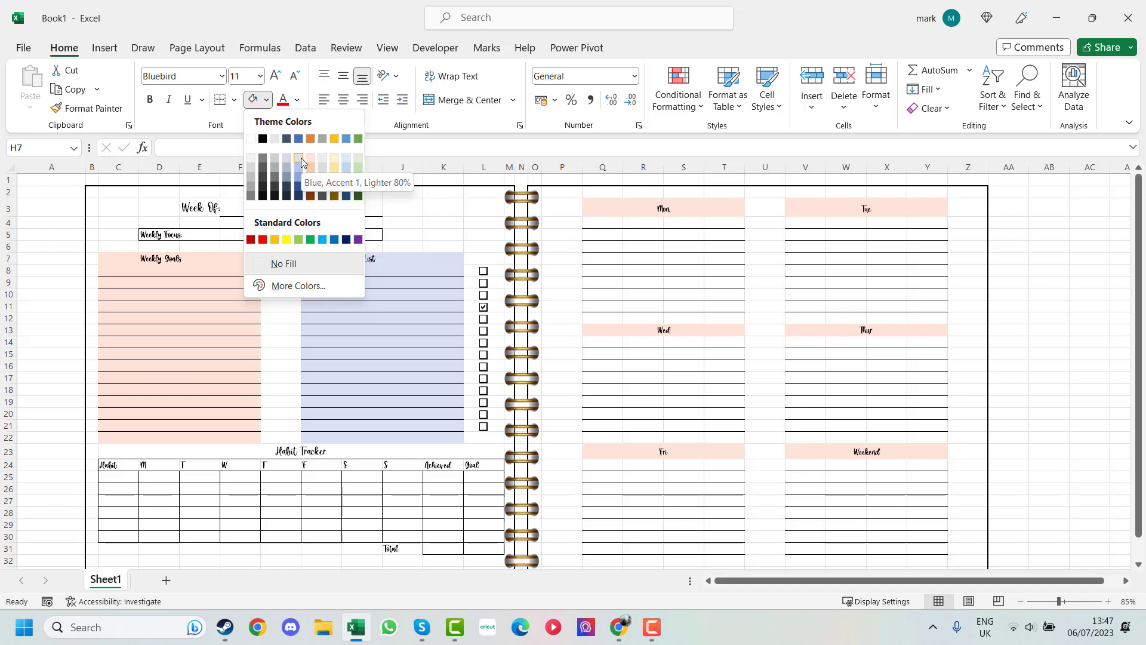
left_click(335, 156)
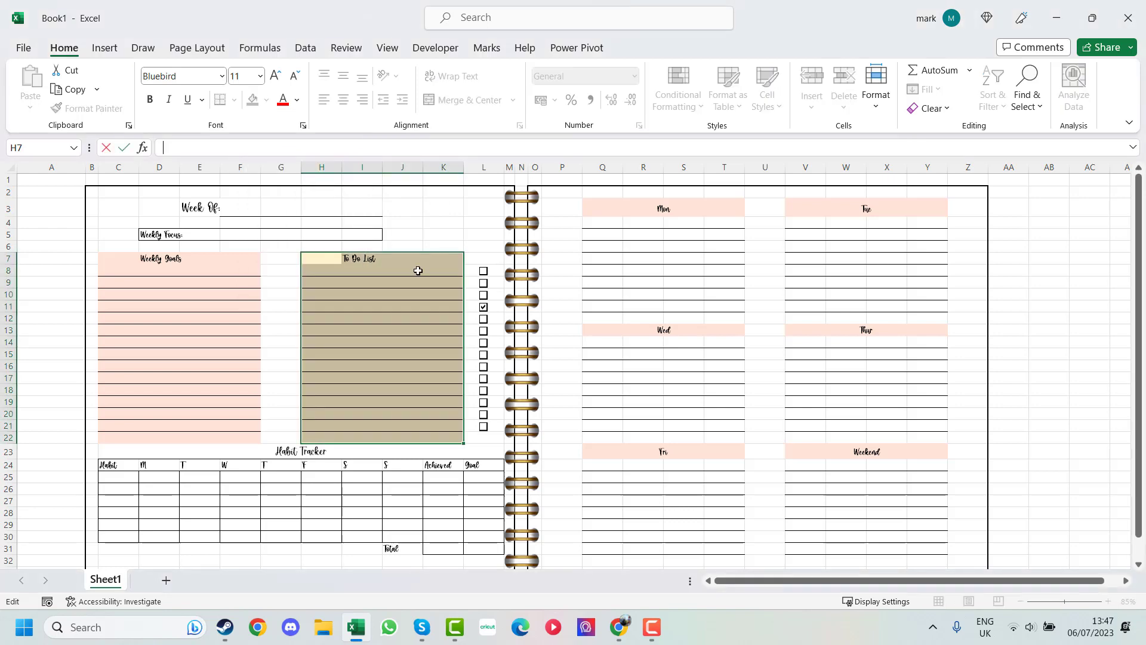
- Fill the Week Of: label and its line, E3:I3, with the light orange theme colour
scroll(457, 278, "down", 3)
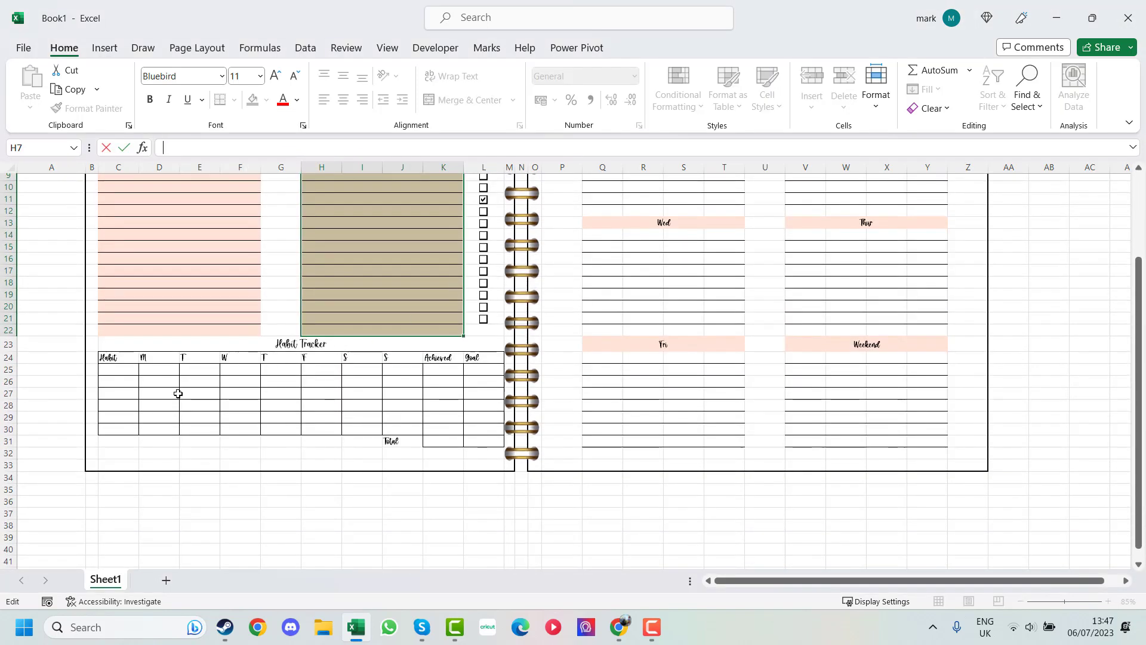
scroll(337, 313, "up", 3)
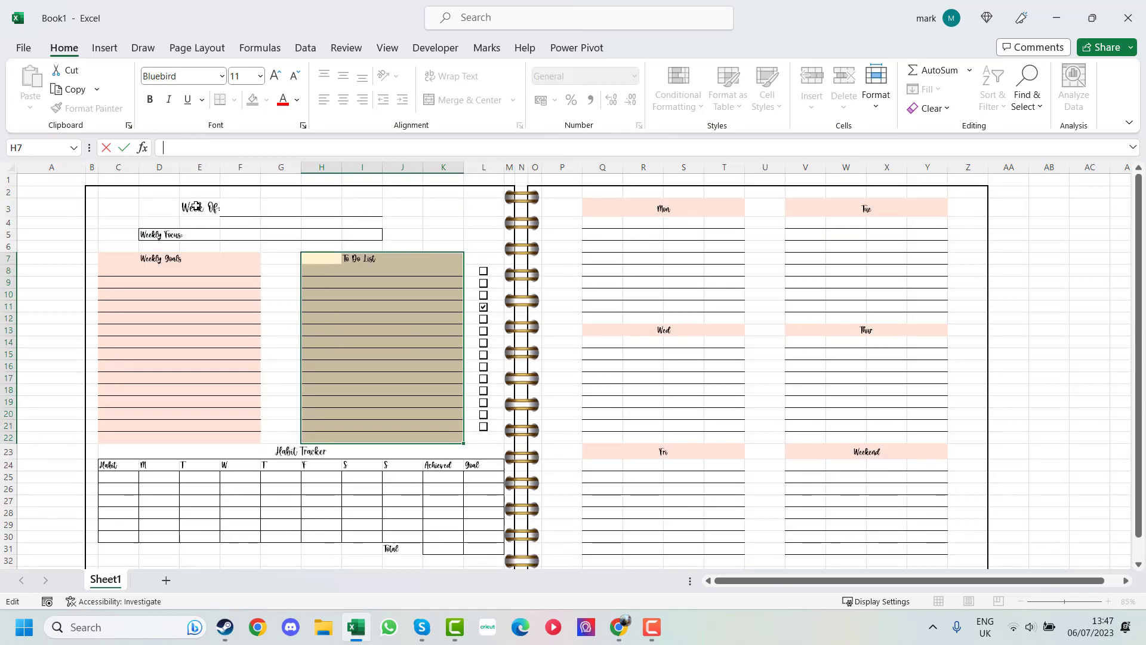
left_click_drag(196, 206, 374, 221)
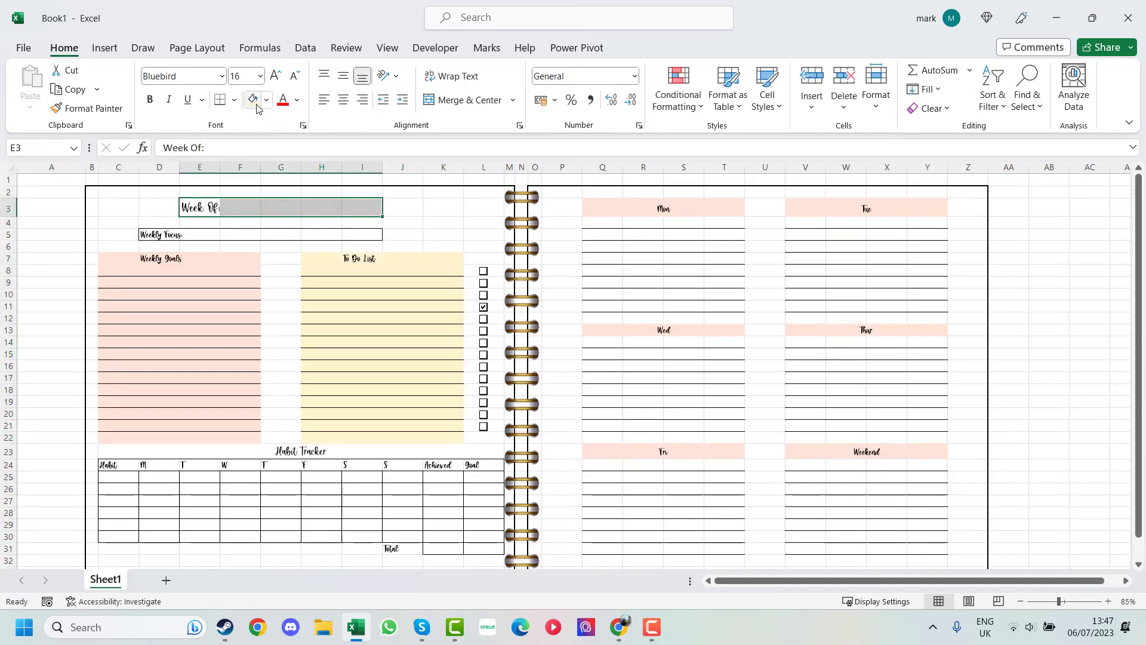
left_click(266, 100)
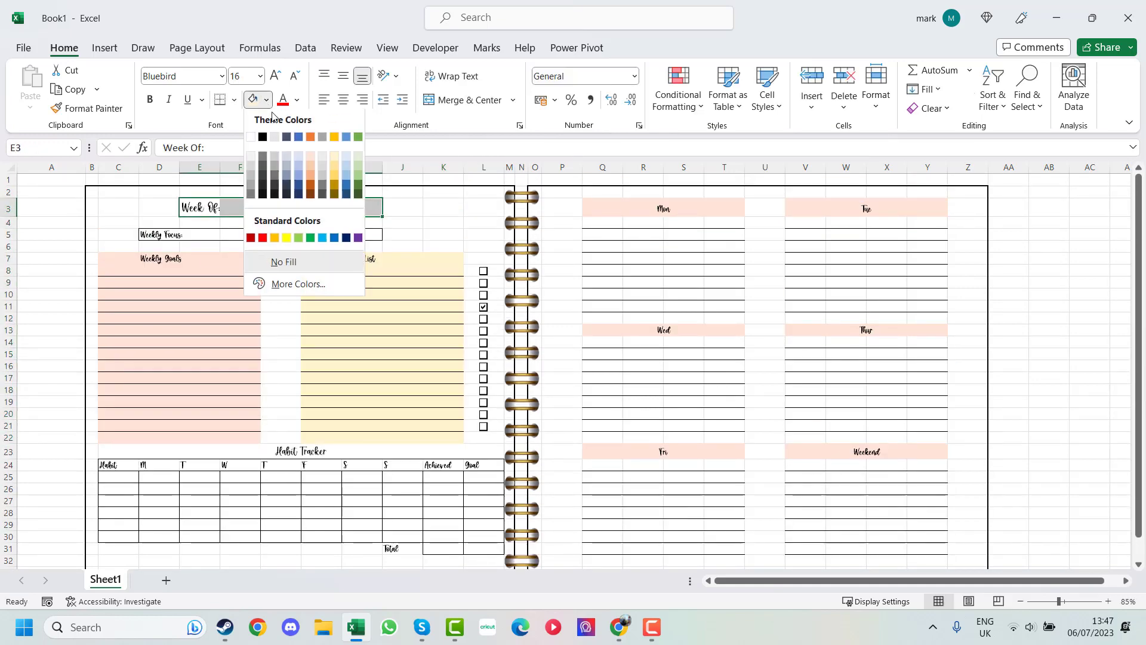
left_click(312, 156)
- Centre the habit tracker column headings C24:L24 and fill them with light orange
scroll(382, 334, "down", 3)
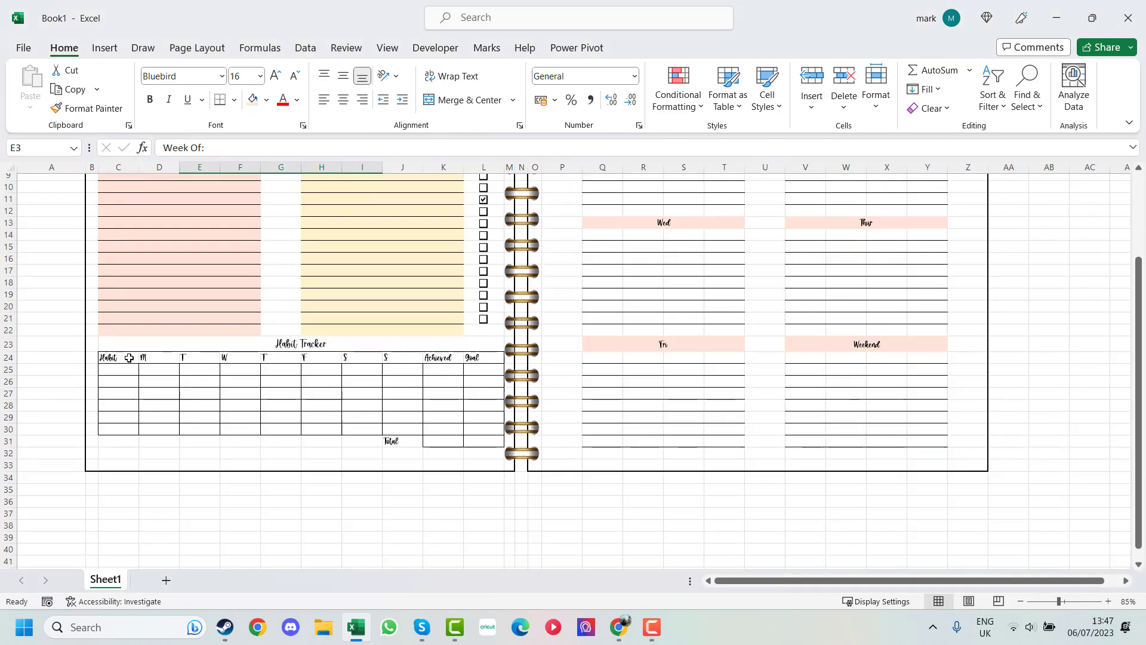
left_click_drag(129, 357, 483, 357)
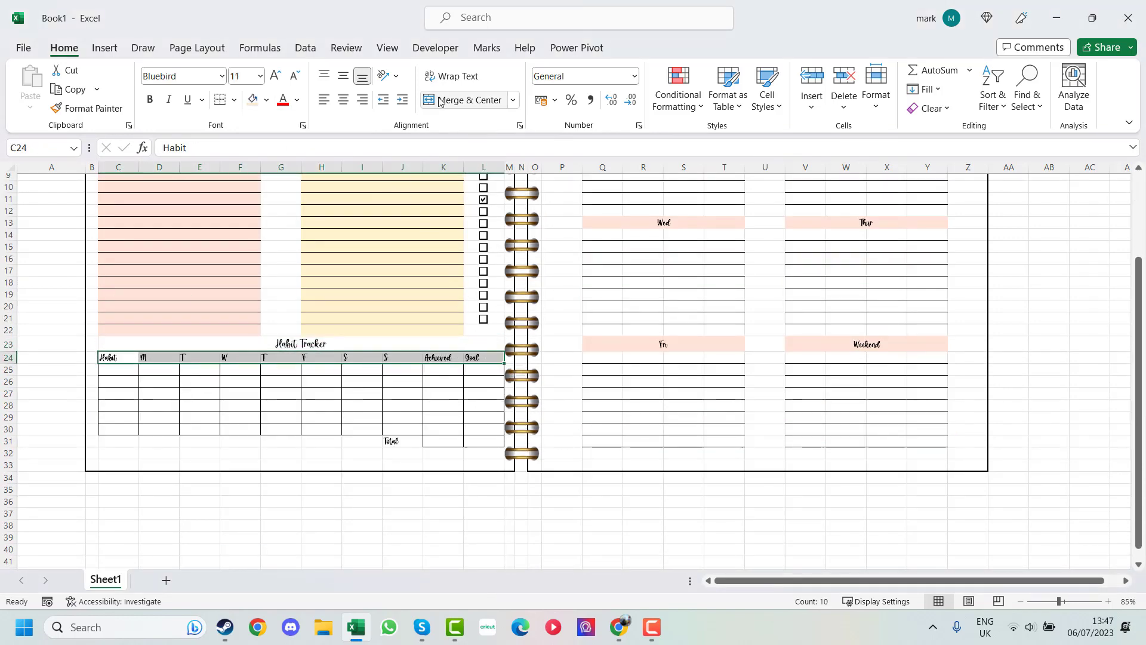
left_click(343, 100)
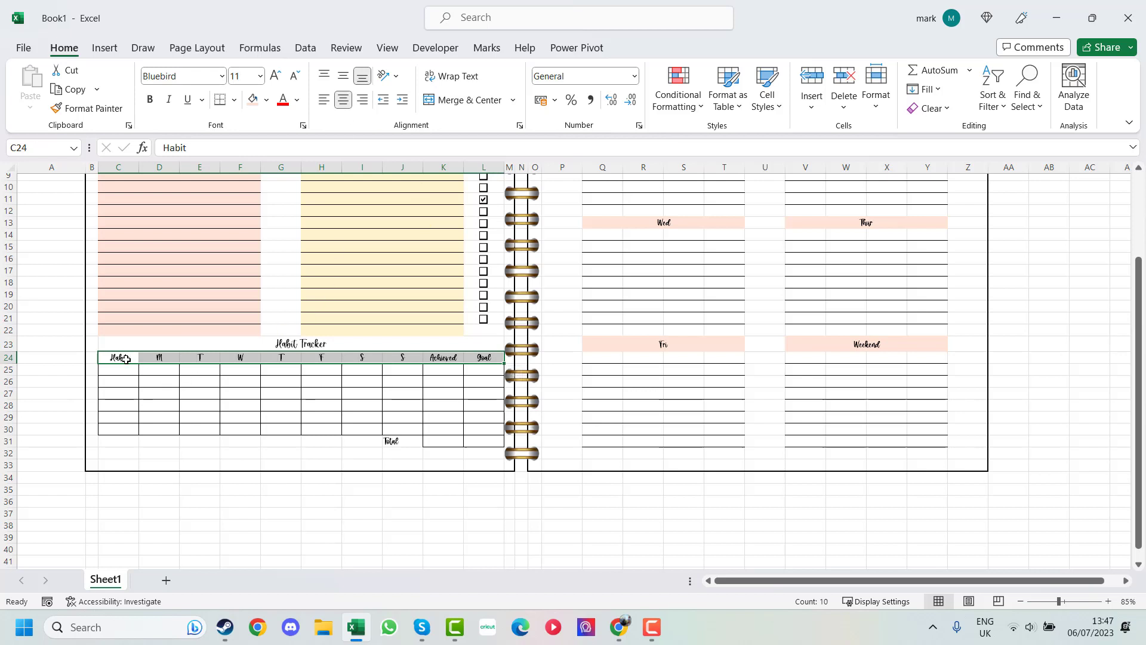
left_click(253, 99)
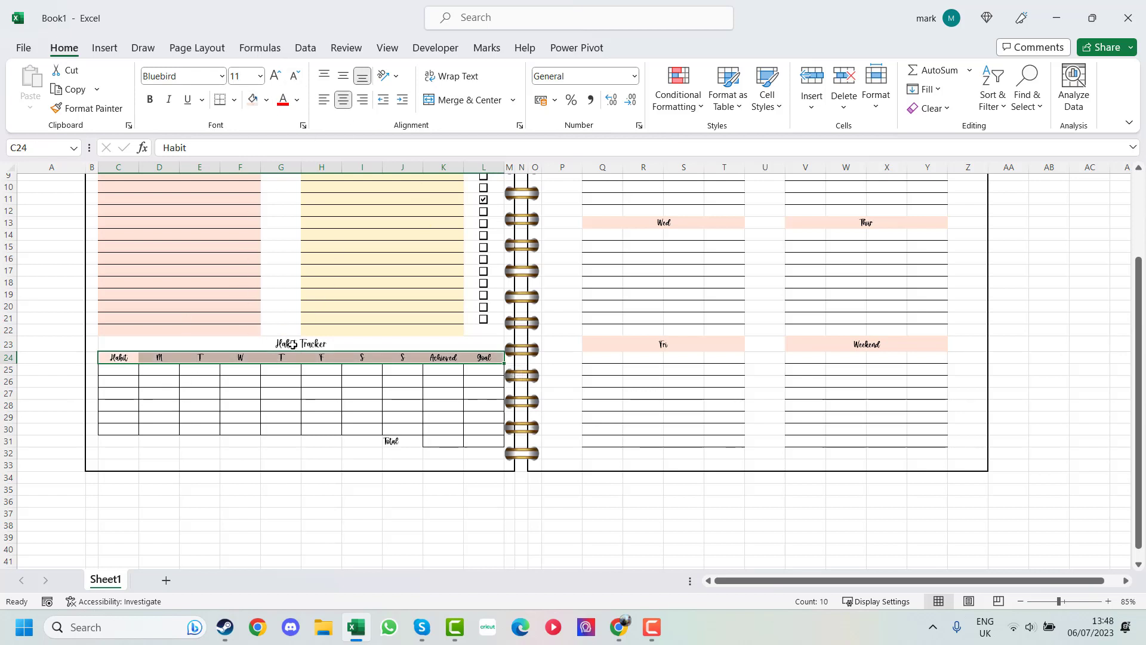
- Fill the Habit Tracker title row with a light pink picked from the standard colours of the More Colors palette
left_click(292, 344)
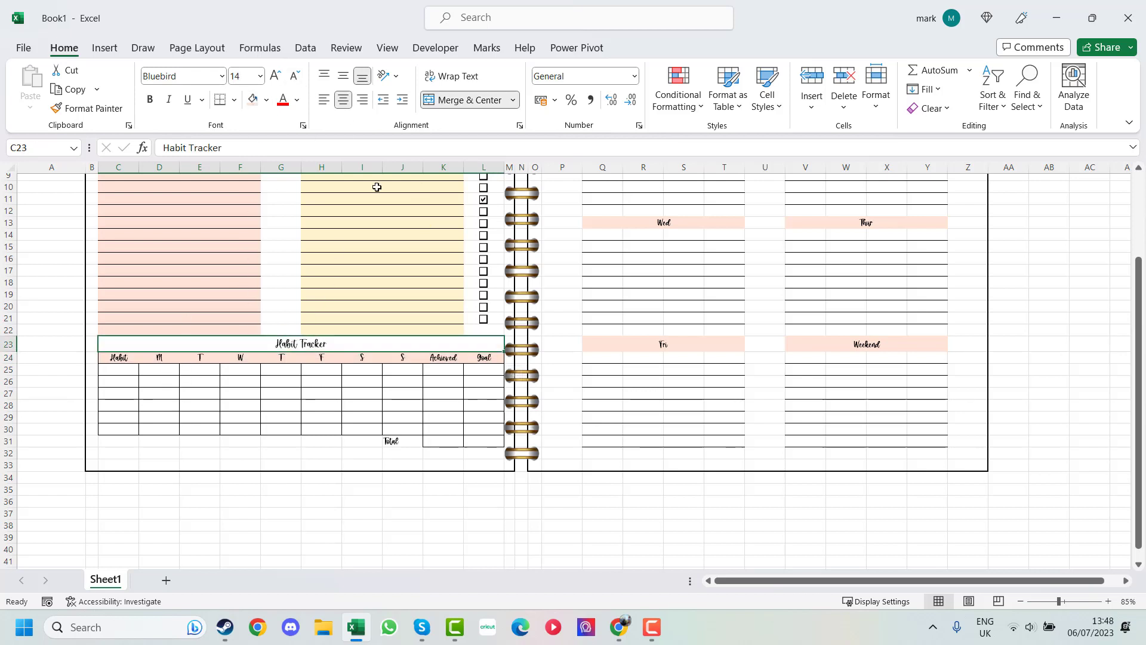
left_click(266, 100)
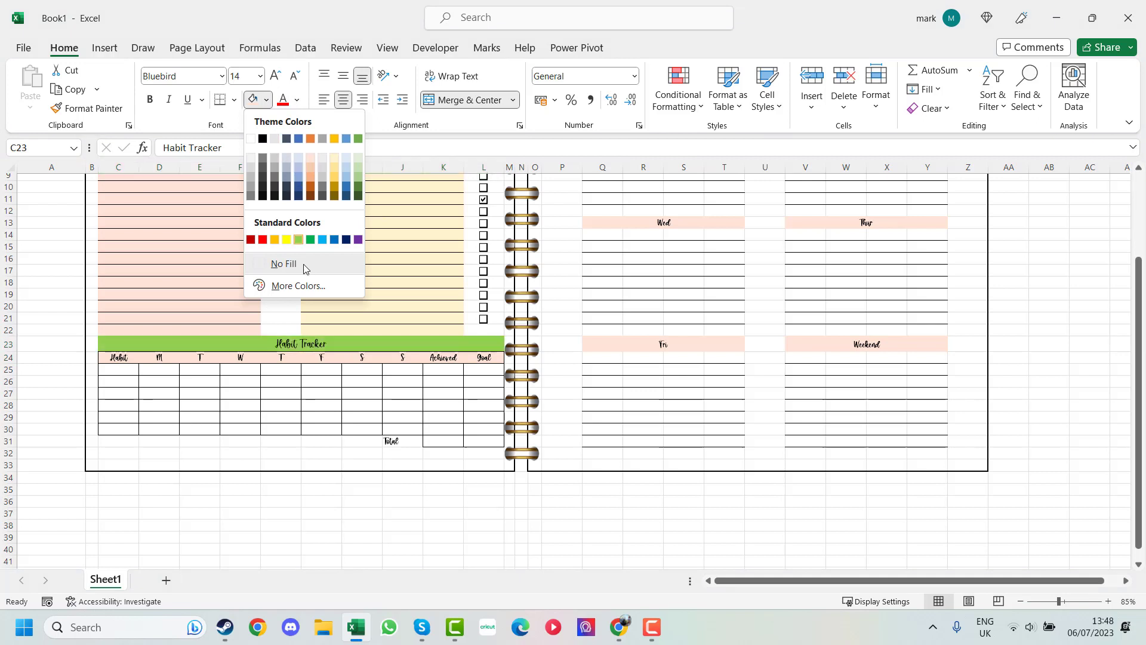
left_click(299, 285)
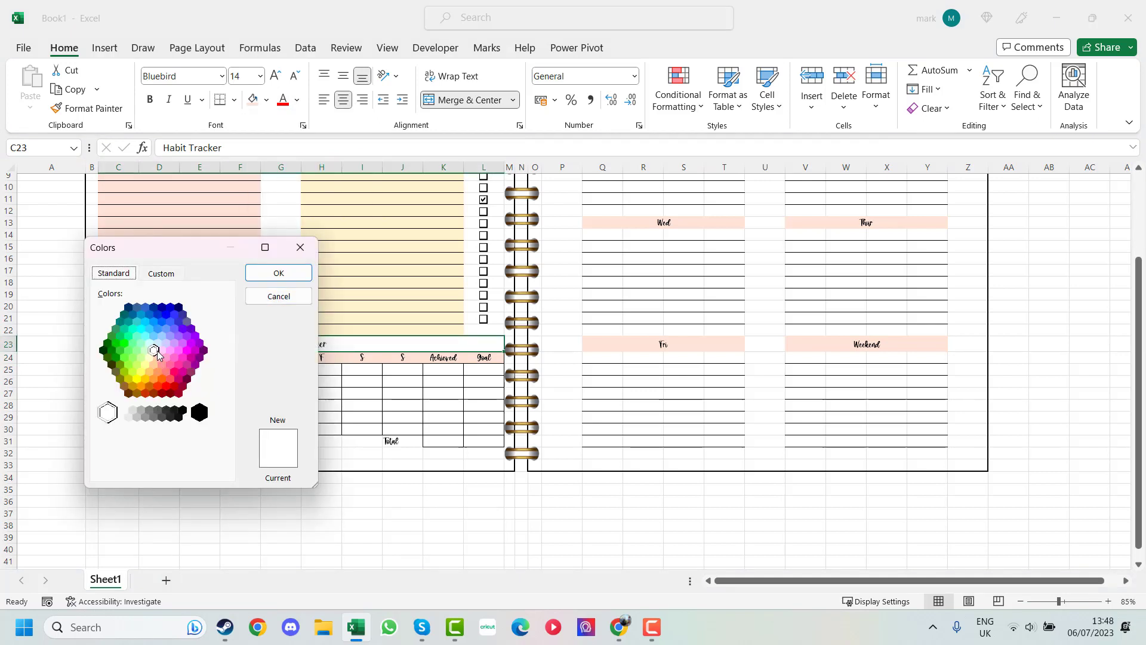
left_click(154, 338)
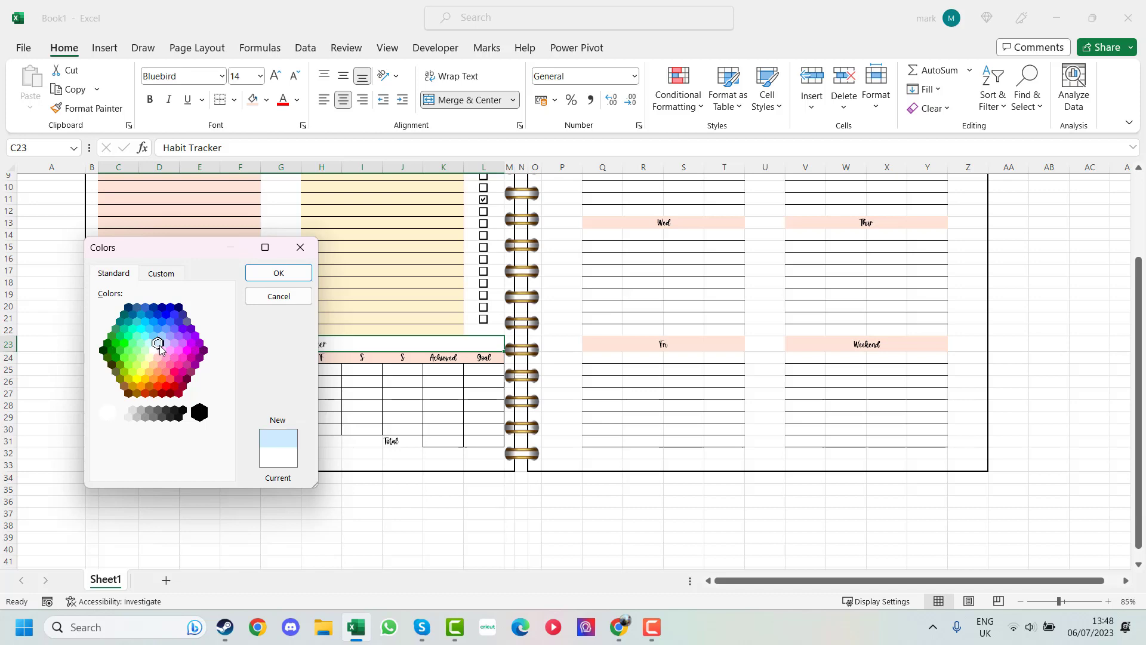
left_click(149, 340)
left_click(143, 344)
left_click(150, 356)
left_click(157, 360)
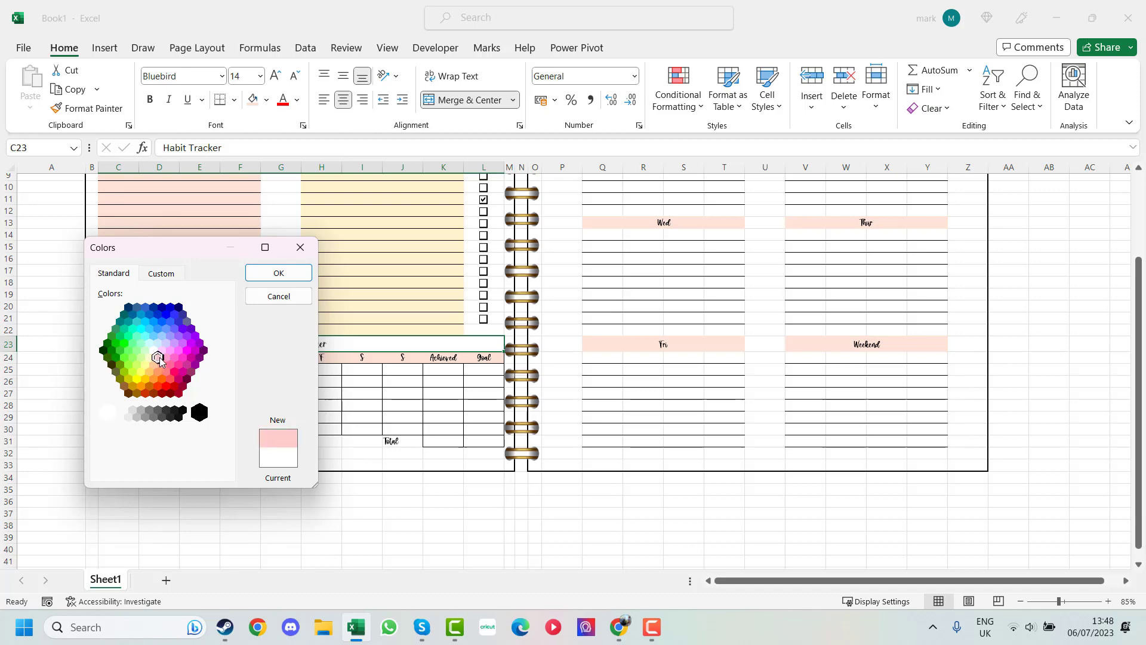
left_click(161, 349)
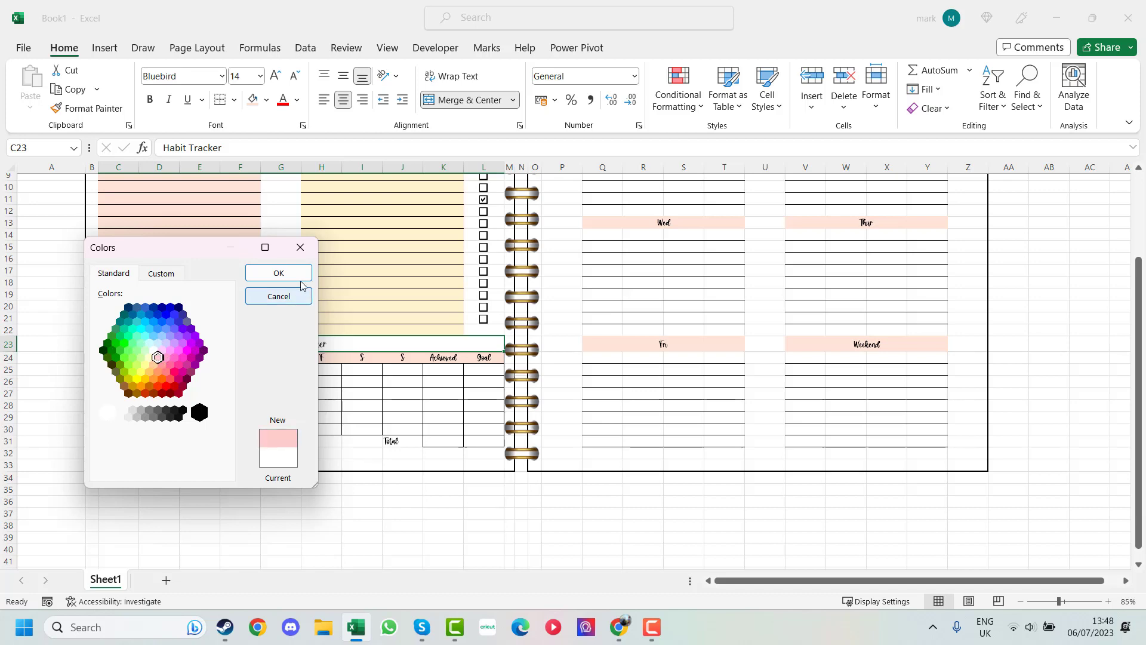
left_click(287, 273)
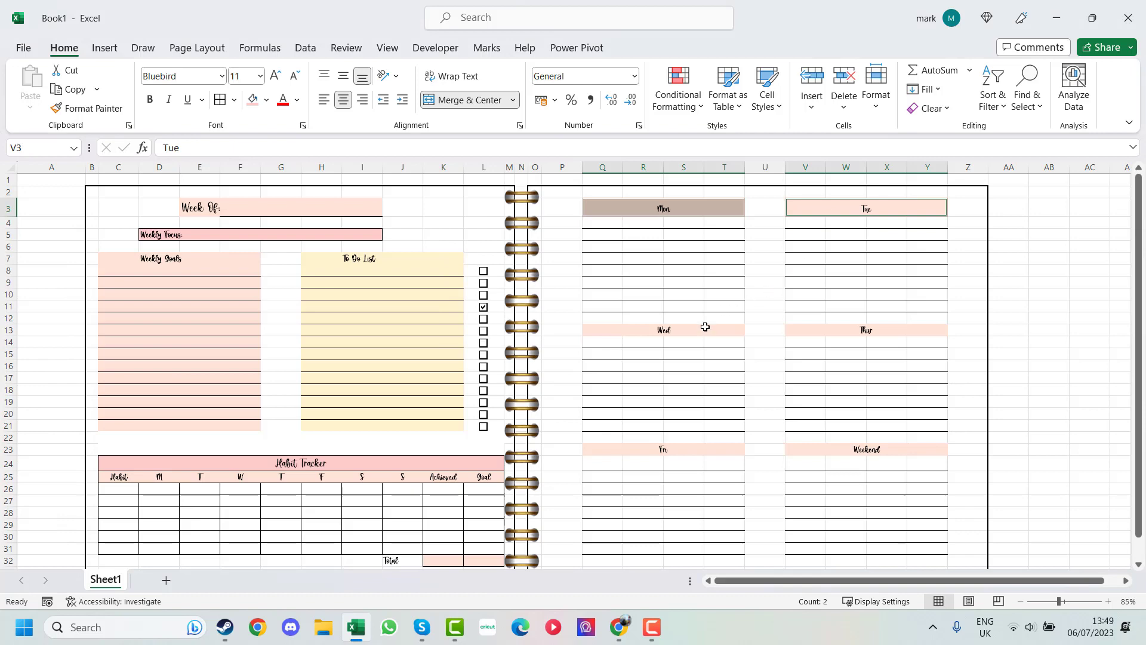
- Fill all six day headings, Mon, Tue, Wed, Thur, Fri and Weekend, with the same light pink
left_click(705, 328, "ctrl")
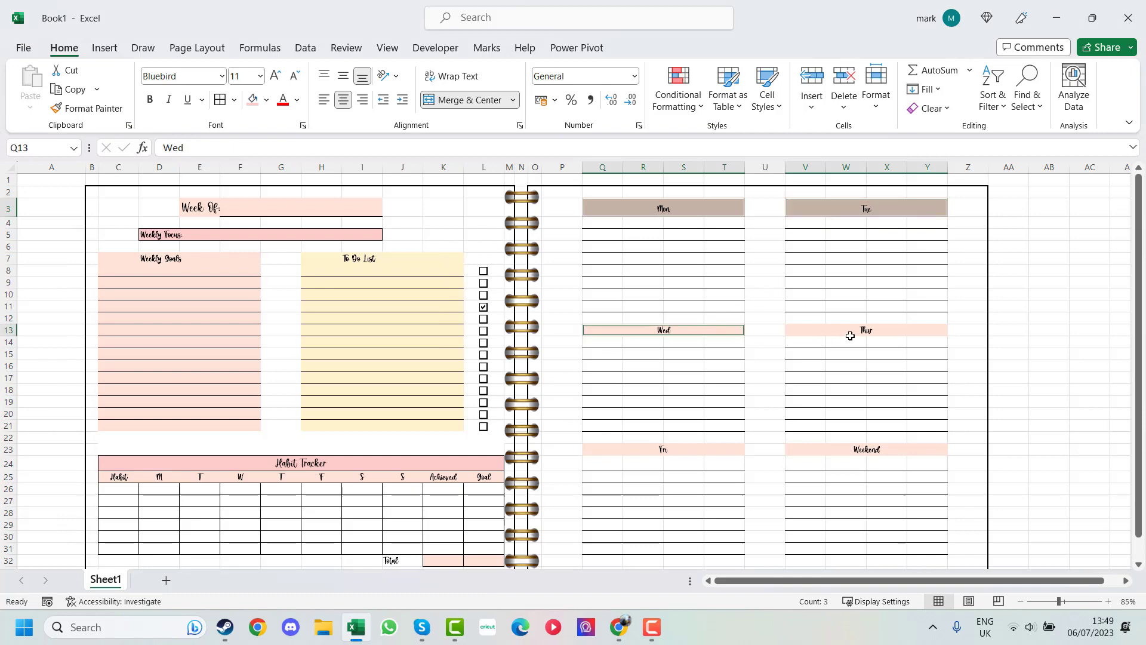
left_click(849, 332, "ctrl")
left_click(721, 451, "ctrl")
left_click(806, 451, "ctrl")
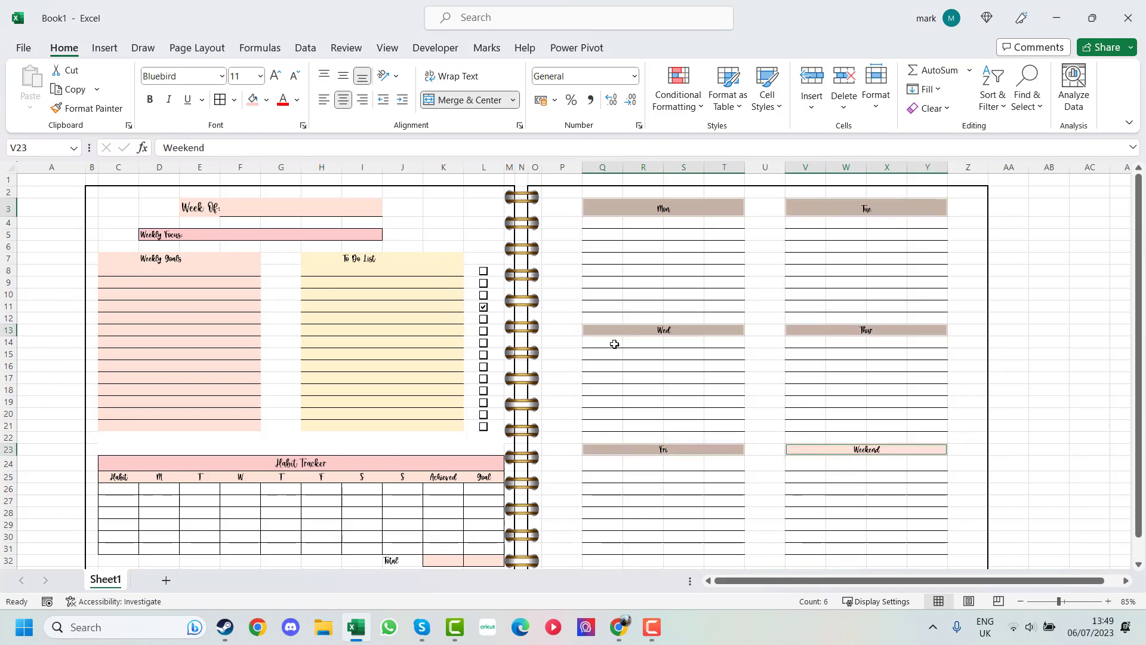
left_click(252, 99)
scroll(1075, 467, "down", 4)
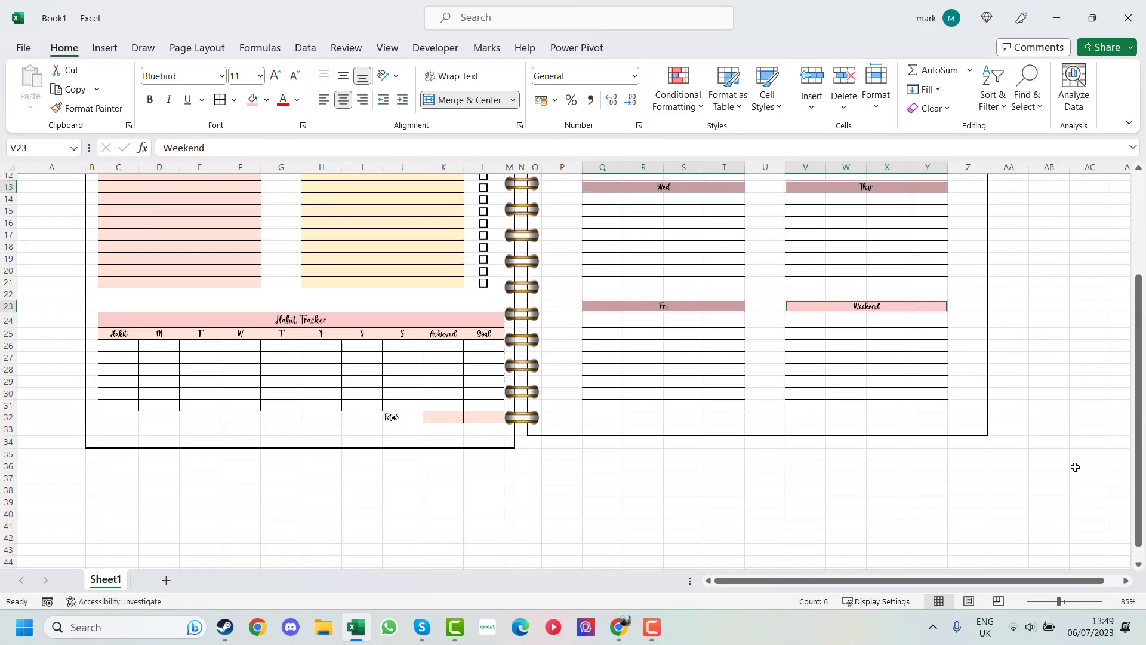
left_click(1036, 444)
- Fill the Week Of: label and its line, E3:I3, with the same light pink
scroll(543, 425, "up", 4)
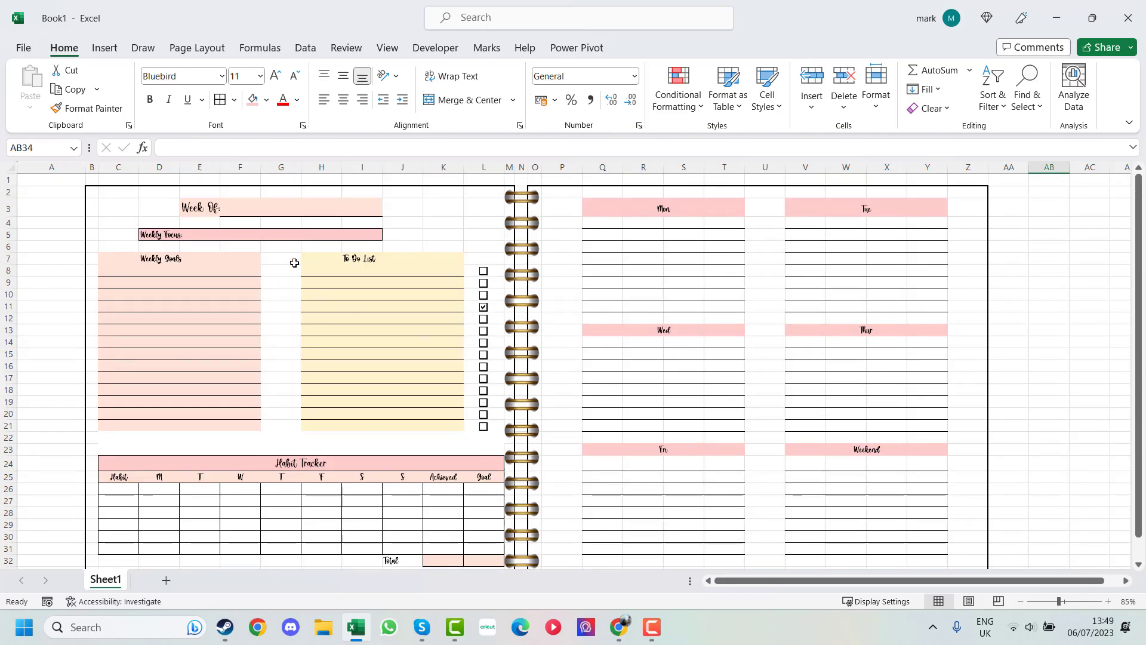
left_click(199, 207)
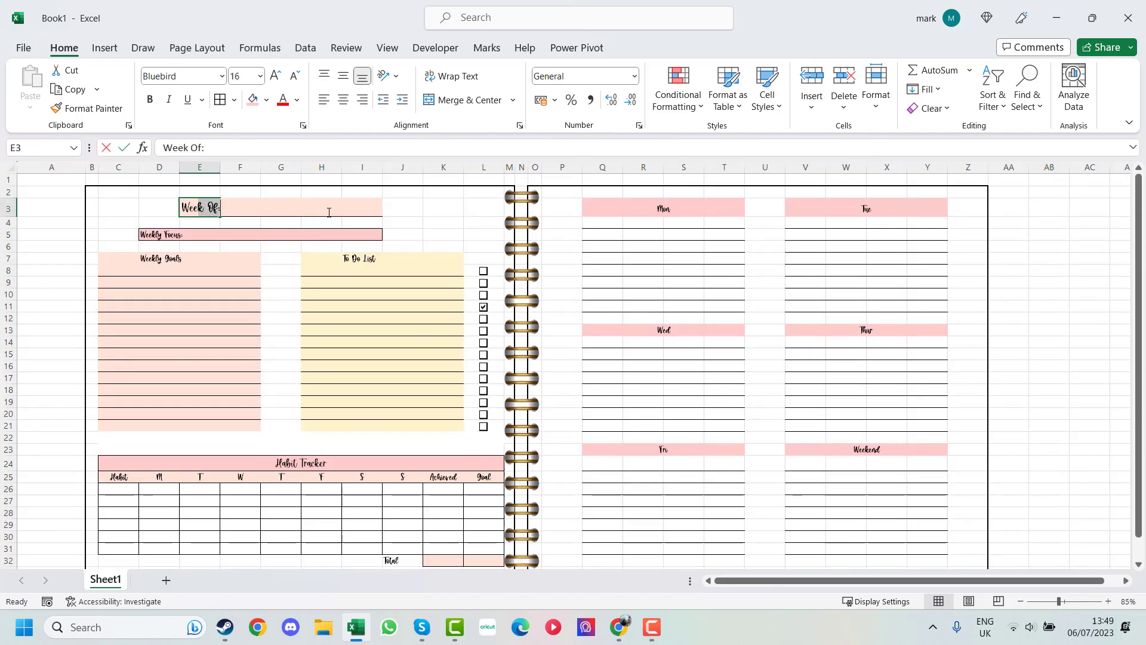
left_click_drag(364, 206, 206, 207)
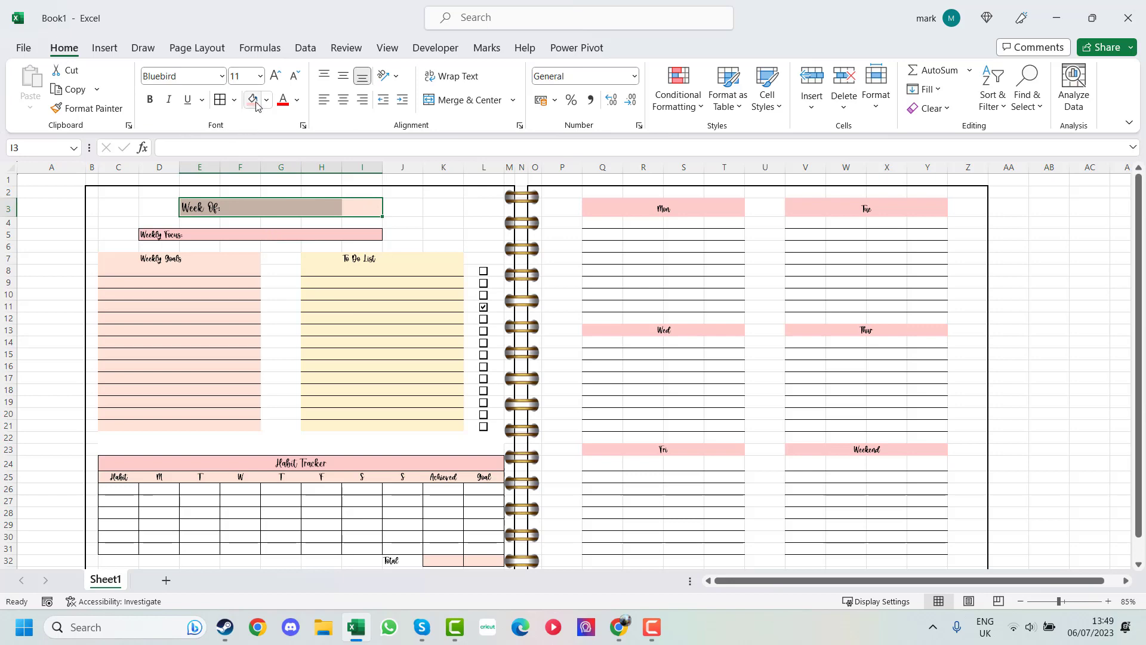
left_click(1058, 404)
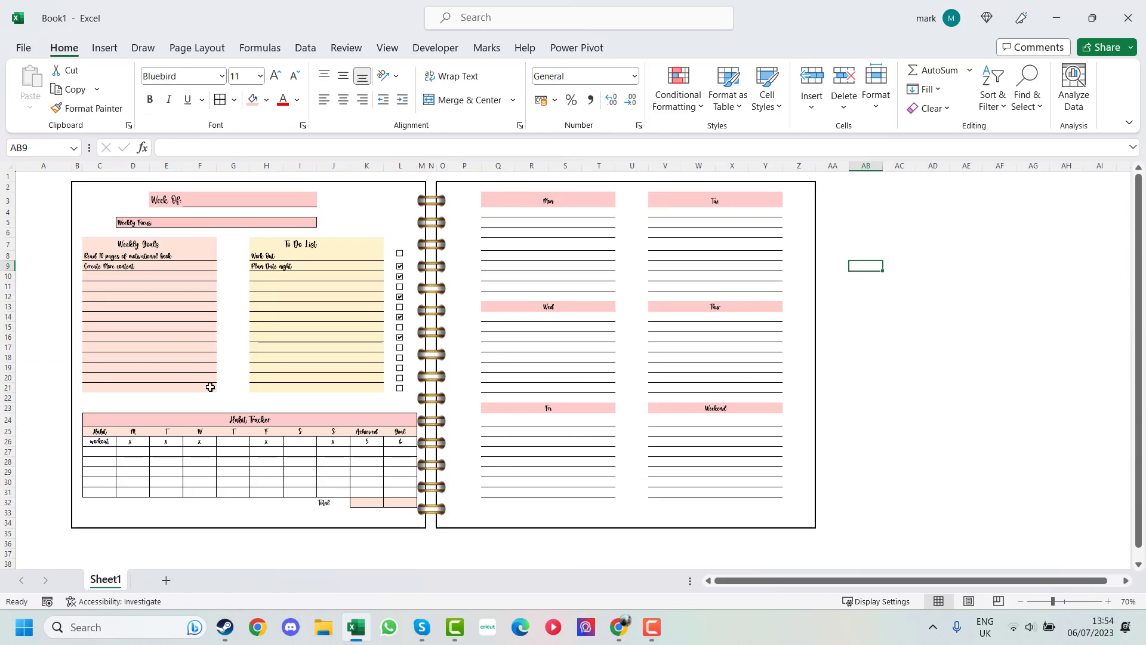
- Enter "Eat healthy" as the second habit in C27 of the habit tracker
left_click(374, 502)
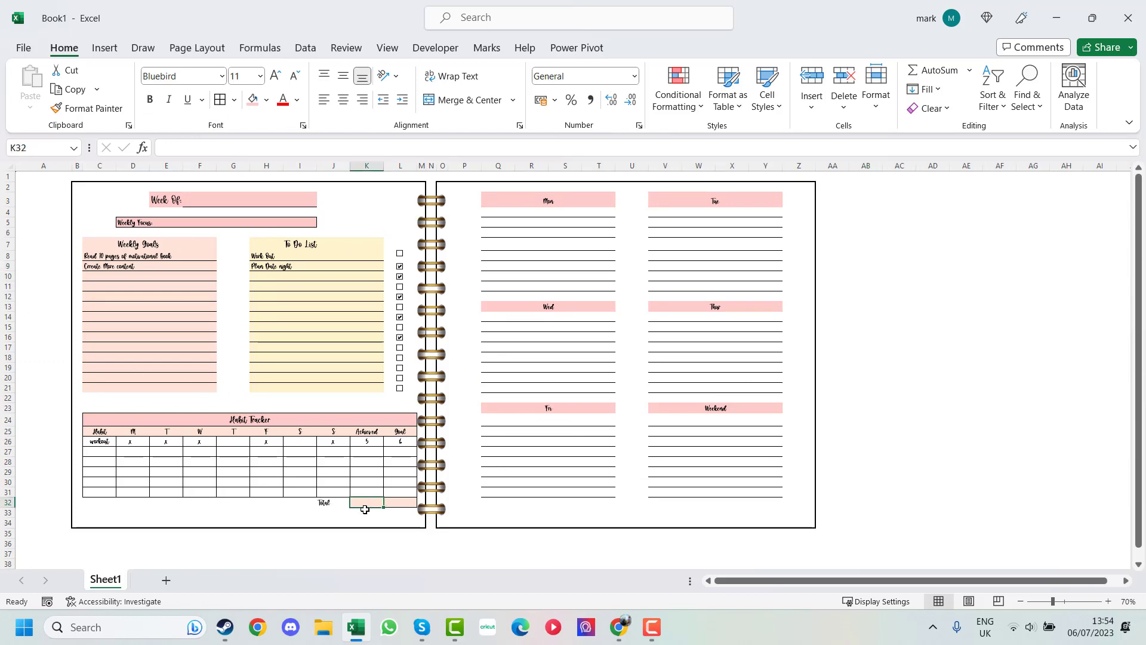
scroll(362, 499, "up", 5)
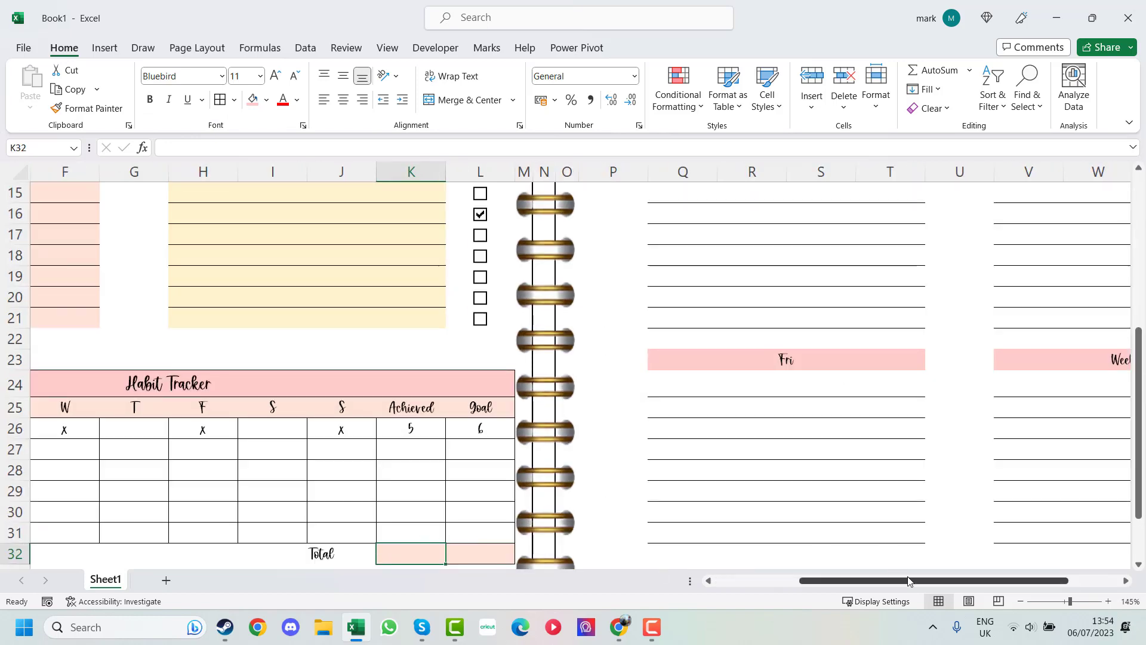
left_click_drag(908, 580, 750, 591)
left_click(214, 450)
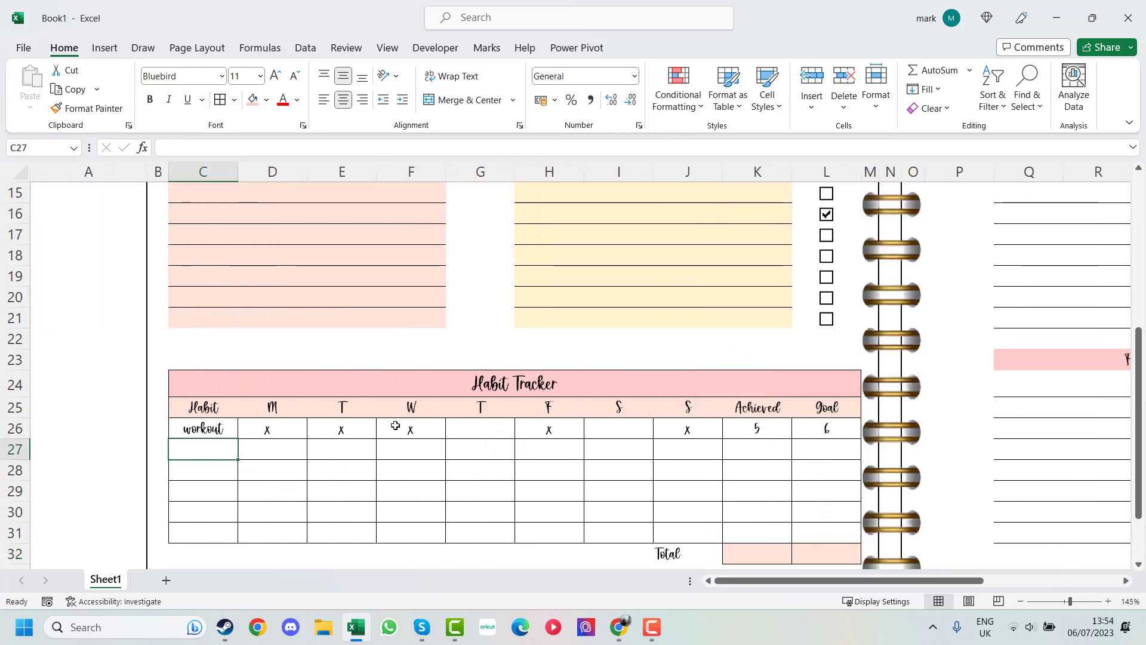
type("Eat heal")
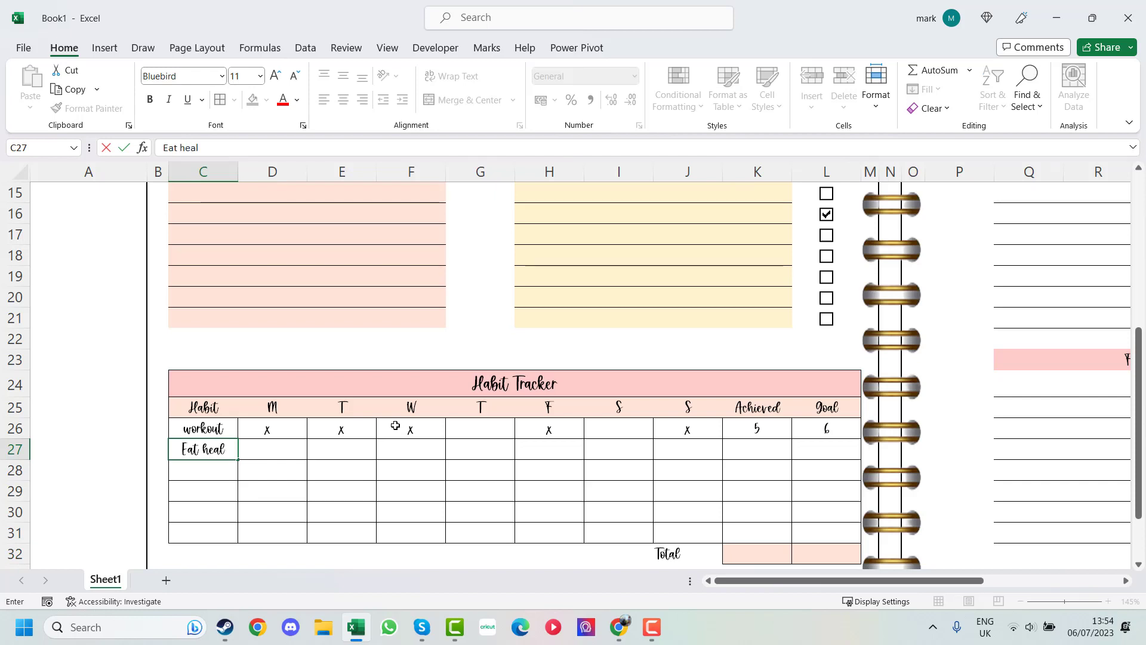
type("thy")
key("Tab")
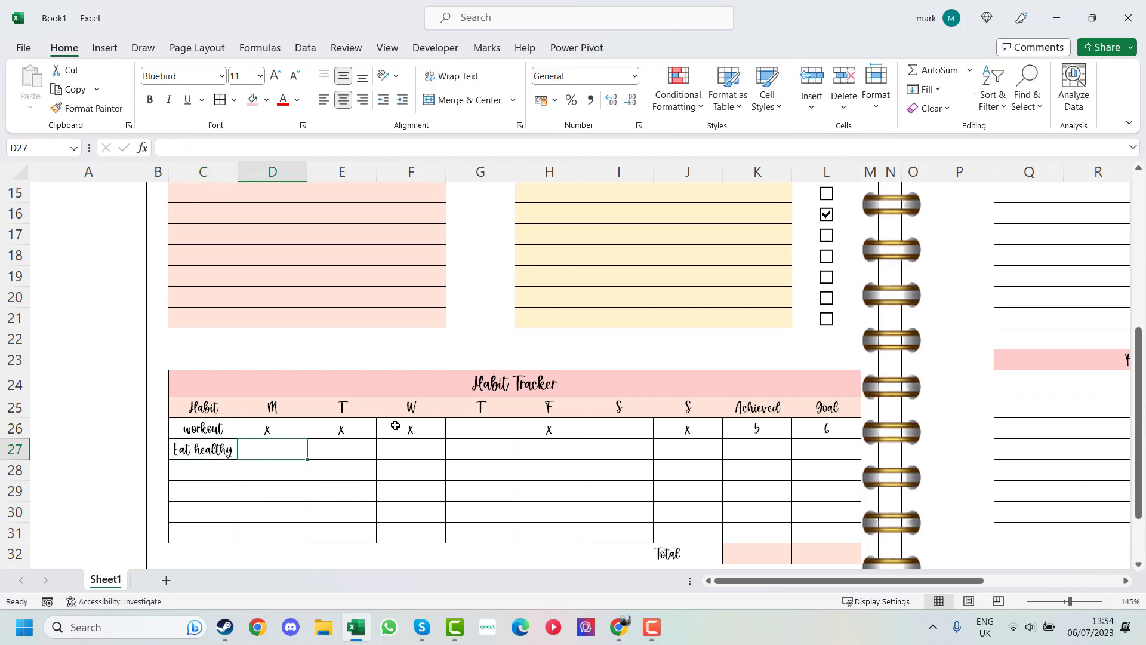
- Mark the Eat healthy row with an x for Monday, Wednesday, Thursday, Friday and Saturday
type("x")
key("Tab")
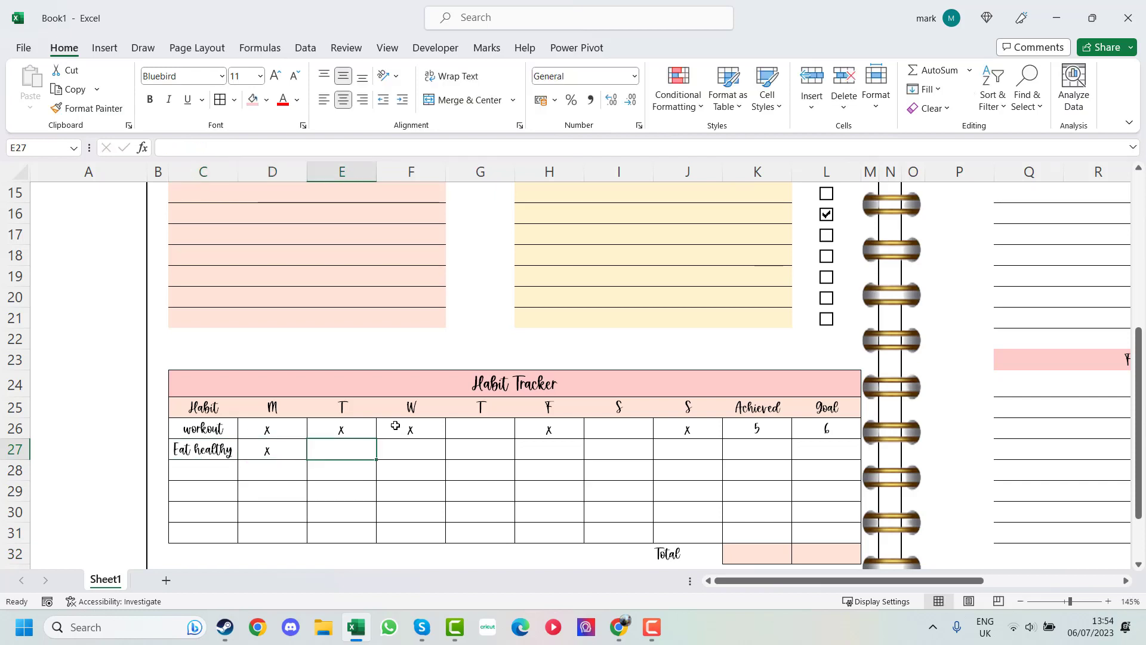
key("Tab")
type("x")
key("Tab")
key("Tab")
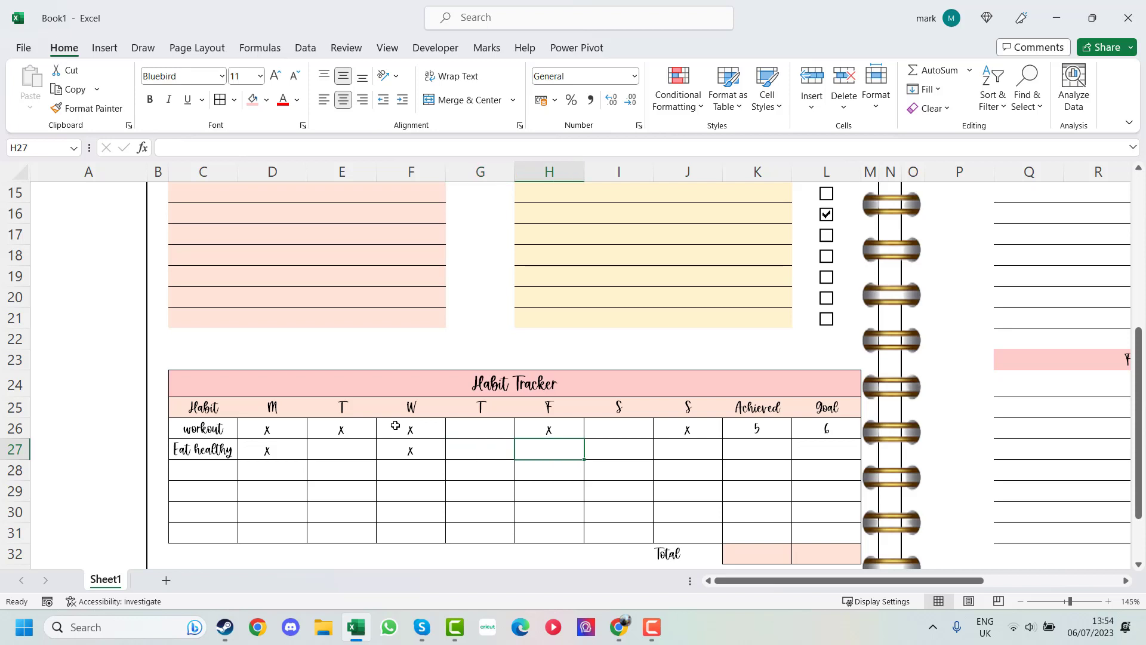
key("Left")
type("x")
key("Tab")
type("x")
key("Tab")
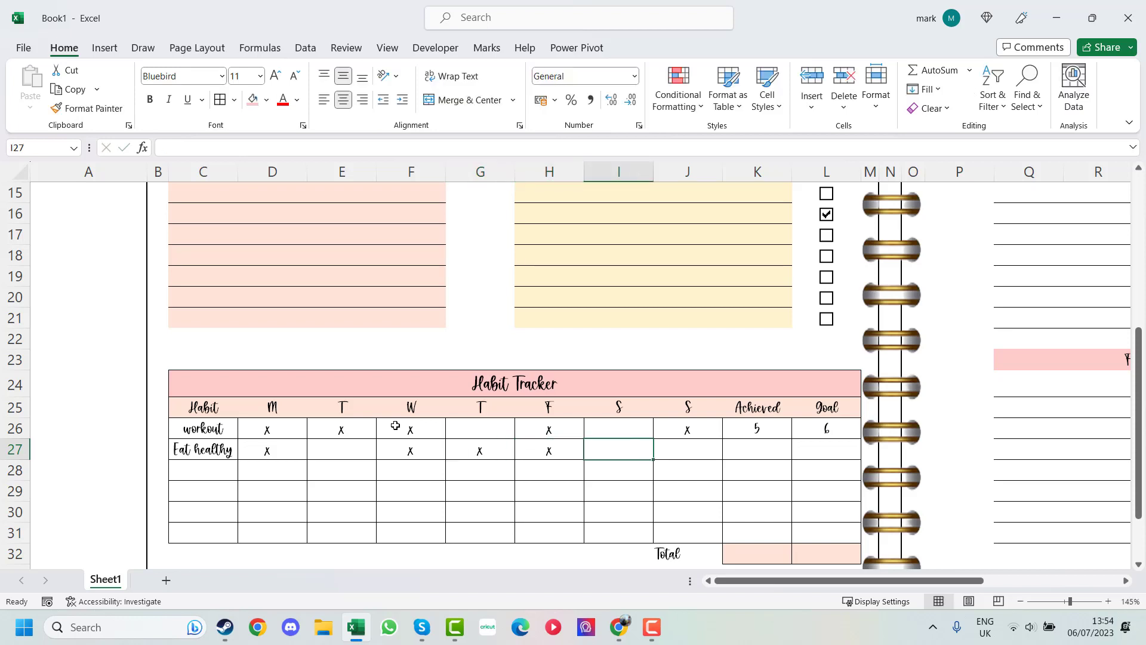
type("x")
key("Tab")
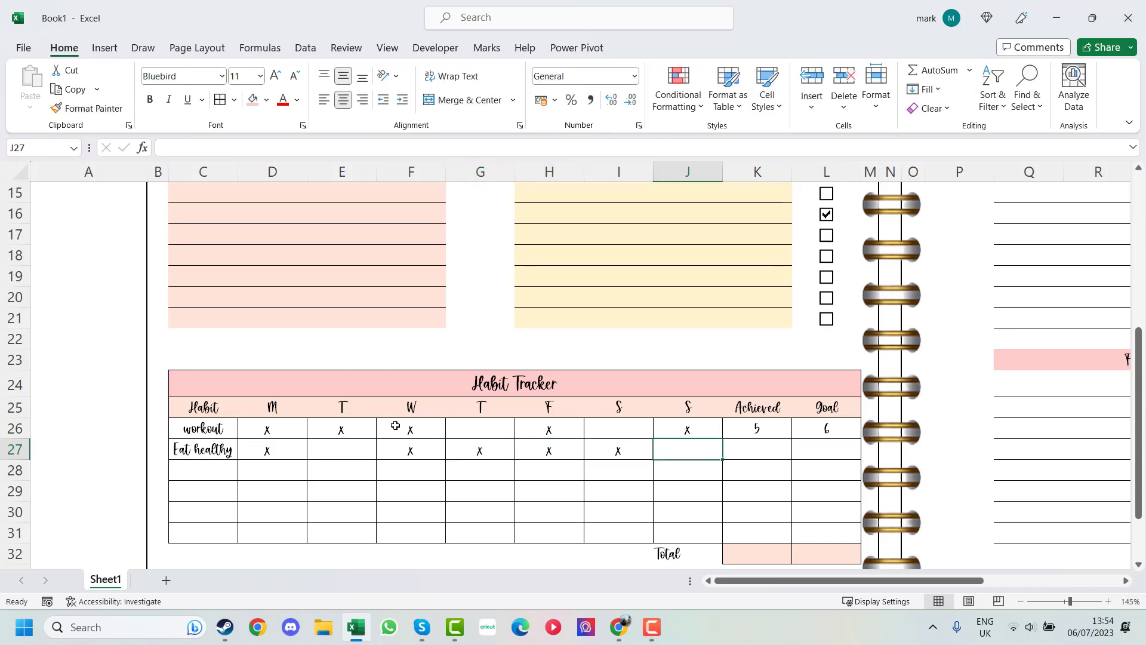
- Enter 5 as Achieved and 7 as Goal for the Eat healthy habit
key("Tab")
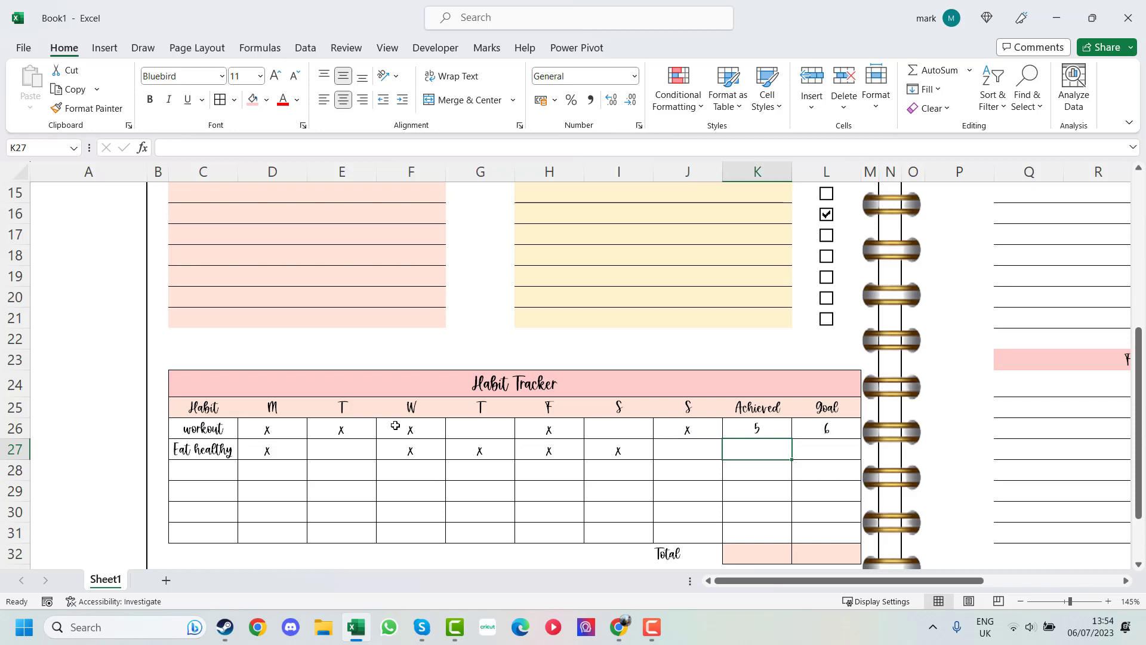
type("5")
key("Tab")
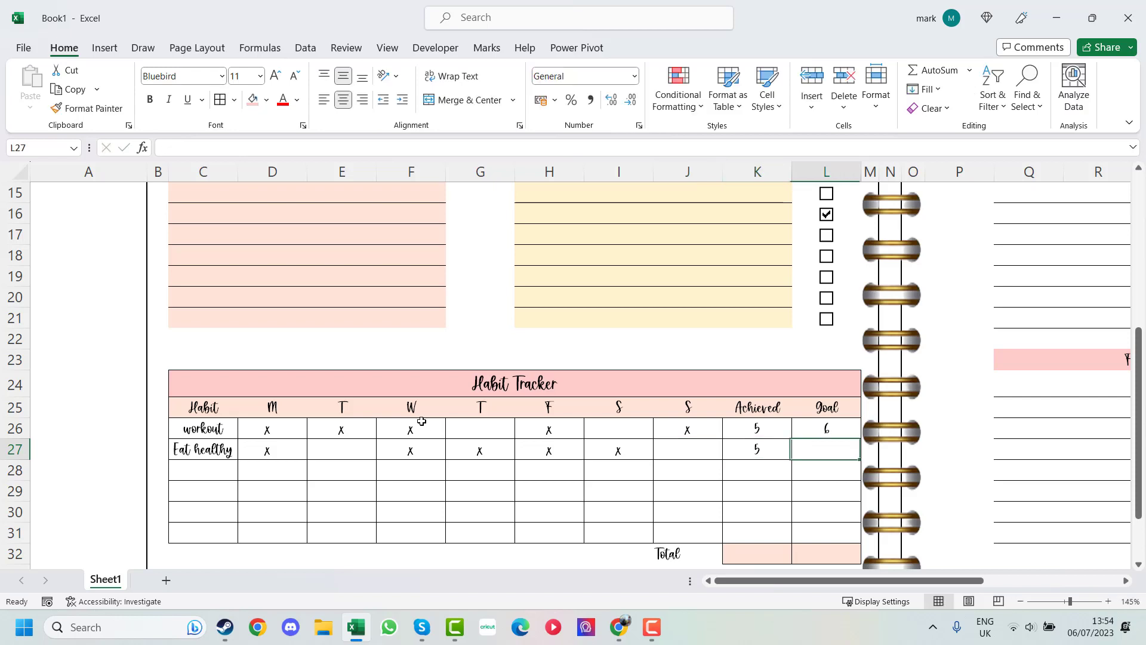
type("7")
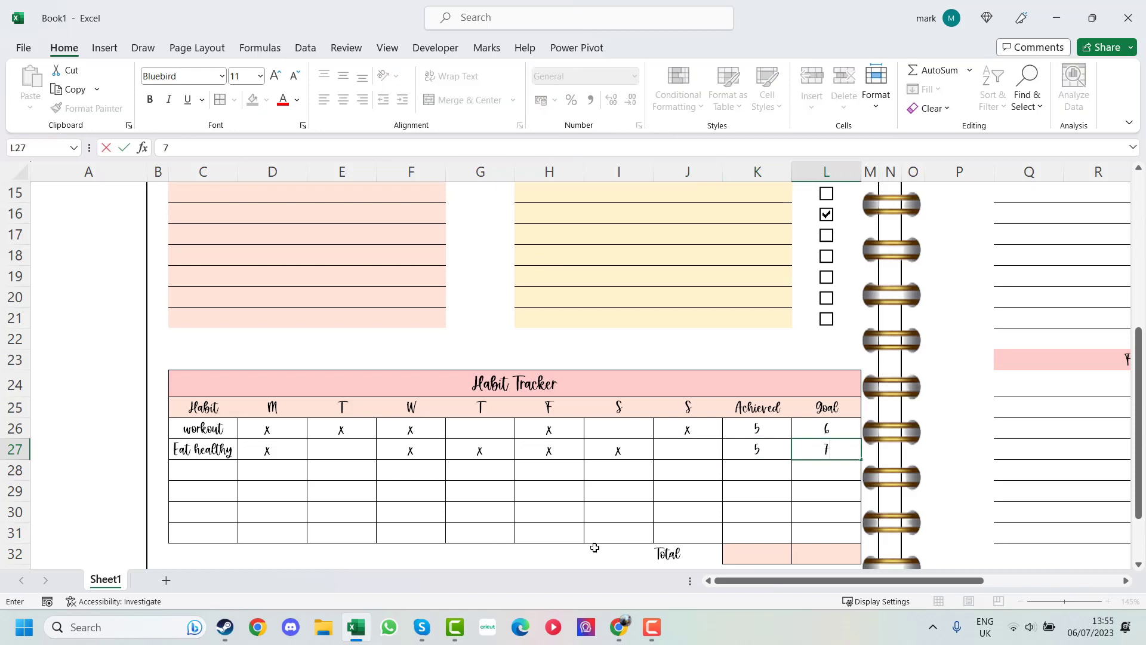
- Total the Goal column in L32 with a SUM formula over L26:L31
left_click(827, 553)
type("=sum")
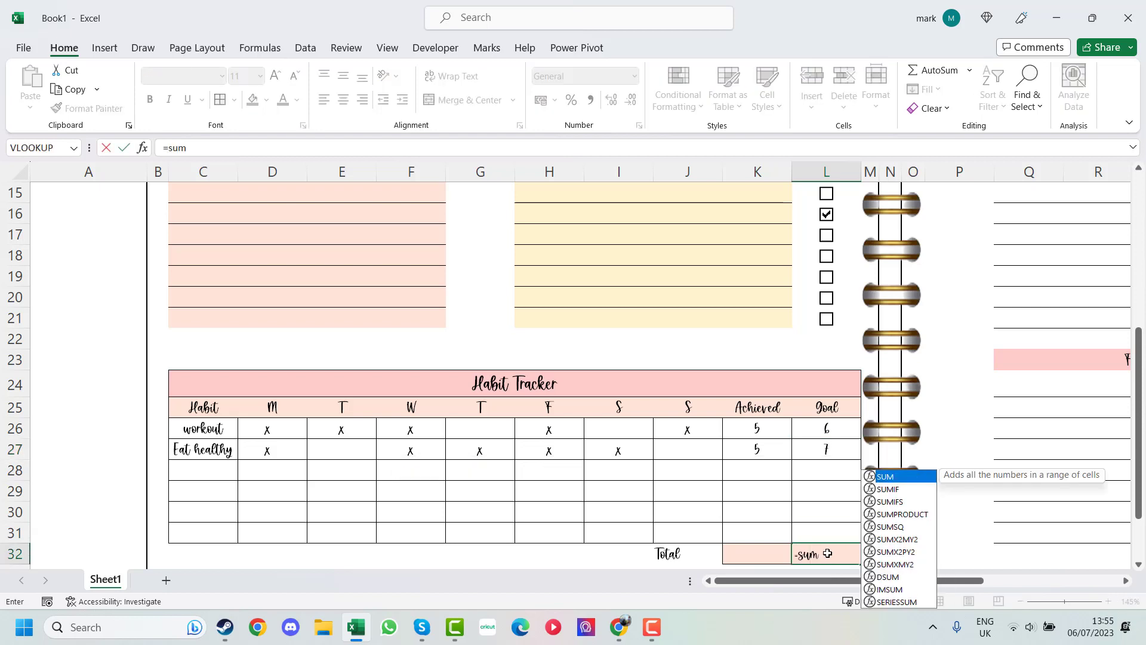
key("Tab")
left_click_drag(834, 430, 836, 531)
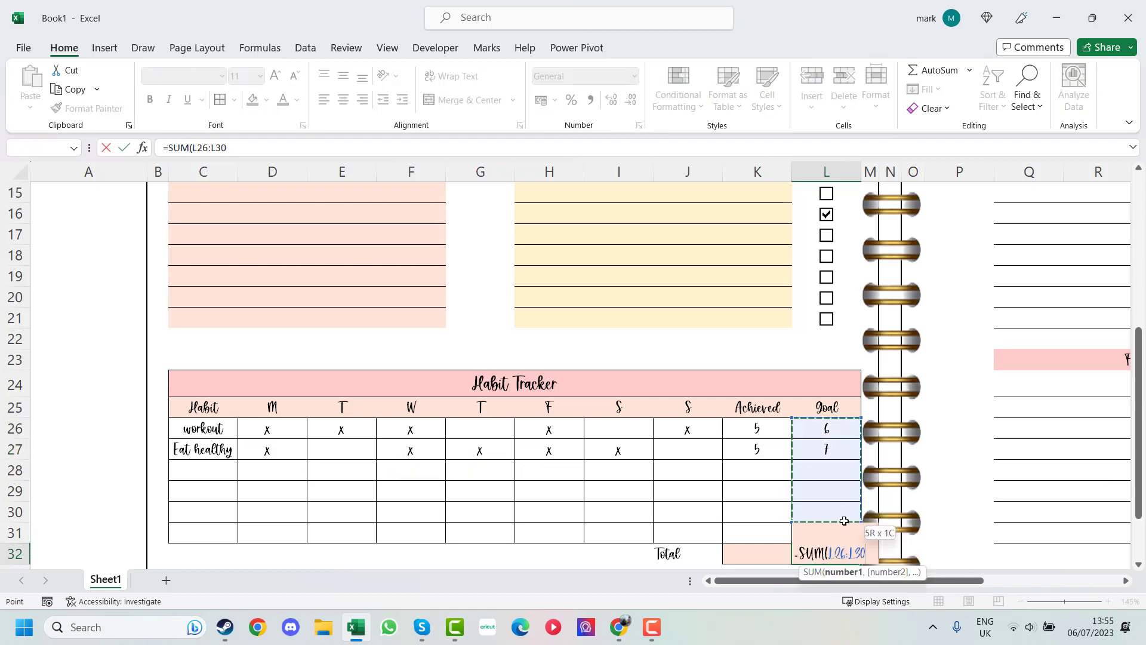
key("Return")
- Total the Achieved column in K32 with =SUM(K26:K31) and centre both totals in K32:L32
left_click(789, 531)
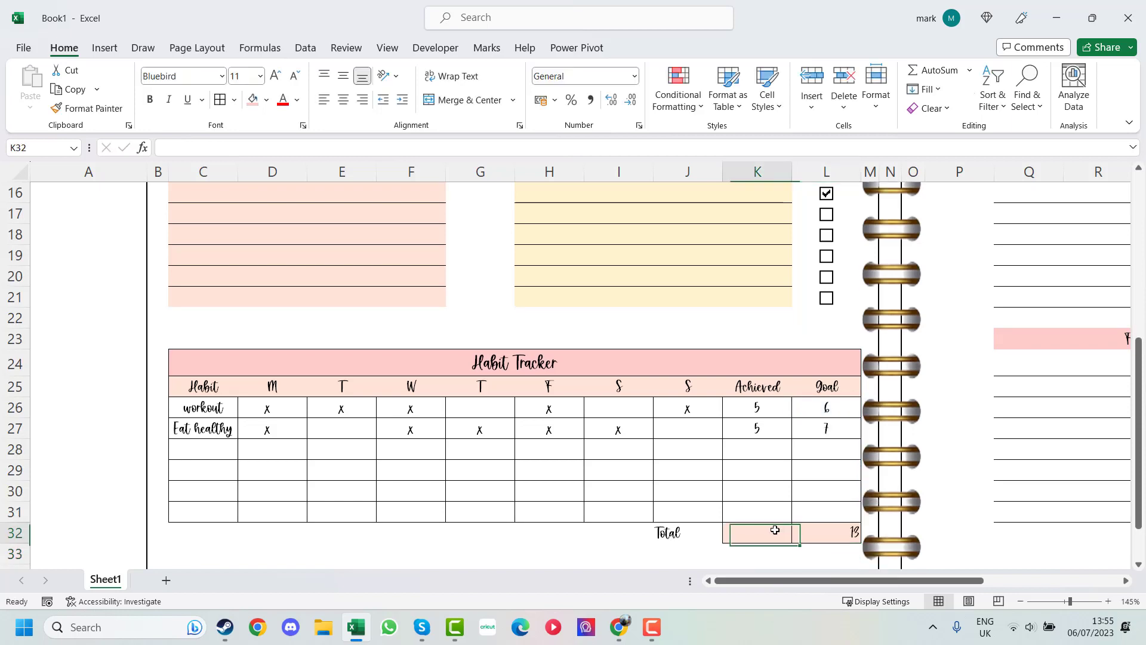
type("=sum")
key("Tab")
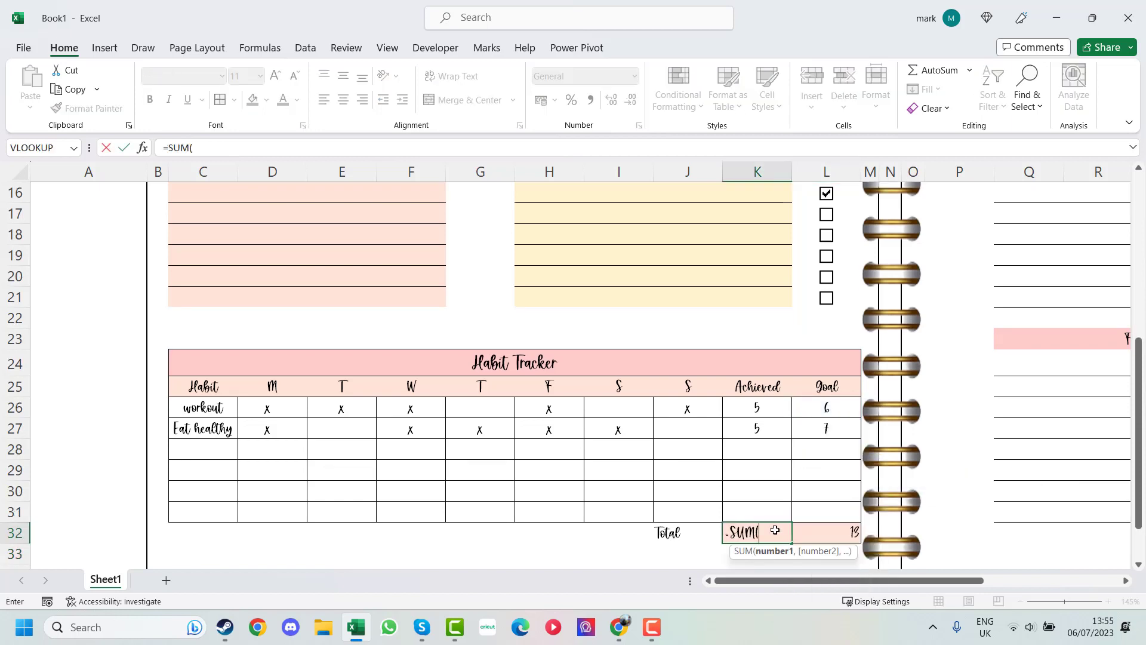
left_click_drag(763, 418, 829, 533)
key("Return")
left_click(343, 99)
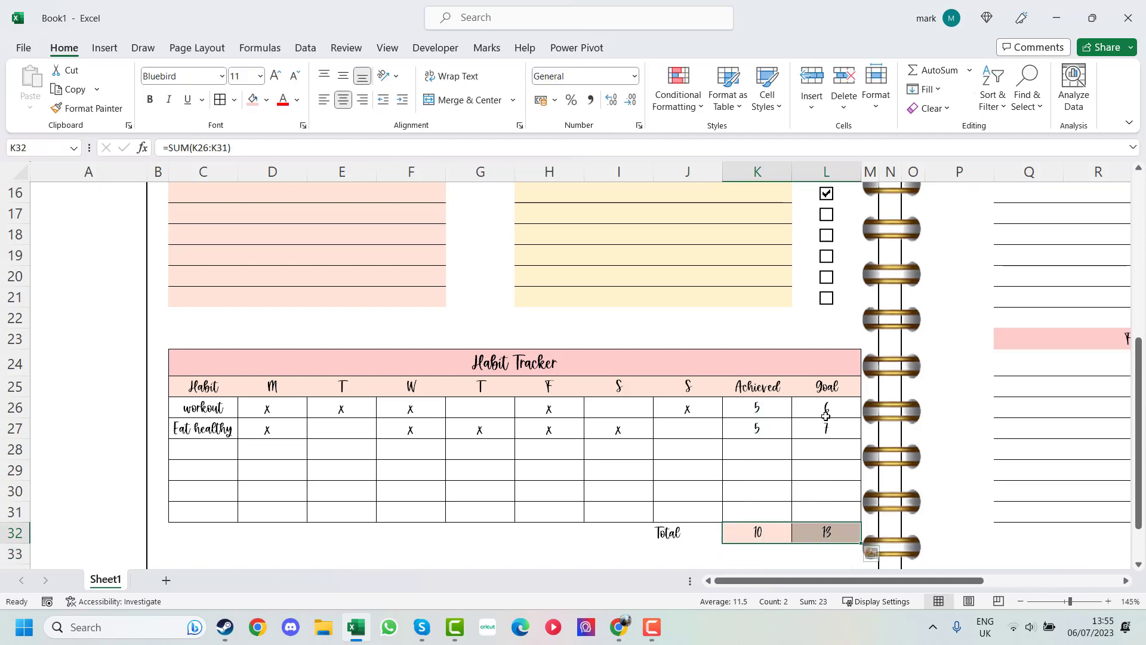
- Tick the to-do checkboxes in rows 19 and 21
scroll(978, 376, "down", 4, "ctrl")
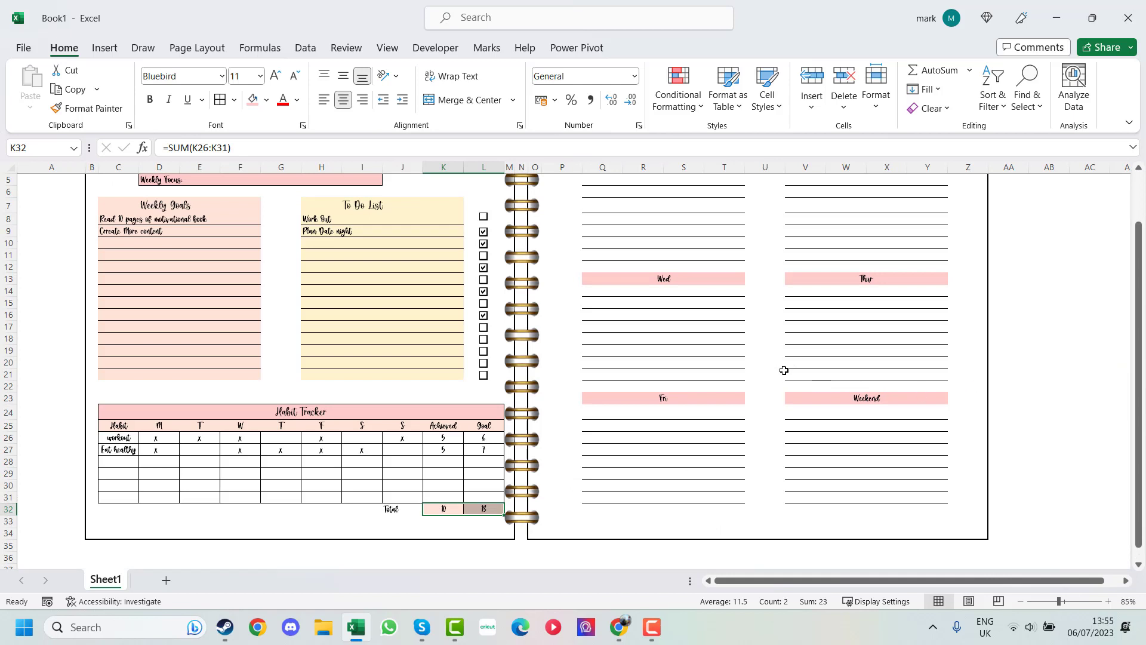
left_click(483, 352)
scroll(871, 382, "down", 2)
- Show the finished planner in full-screen mode from the top of the sheet
scroll(862, 385, "up", 2)
scroll(886, 385, "up", 1)
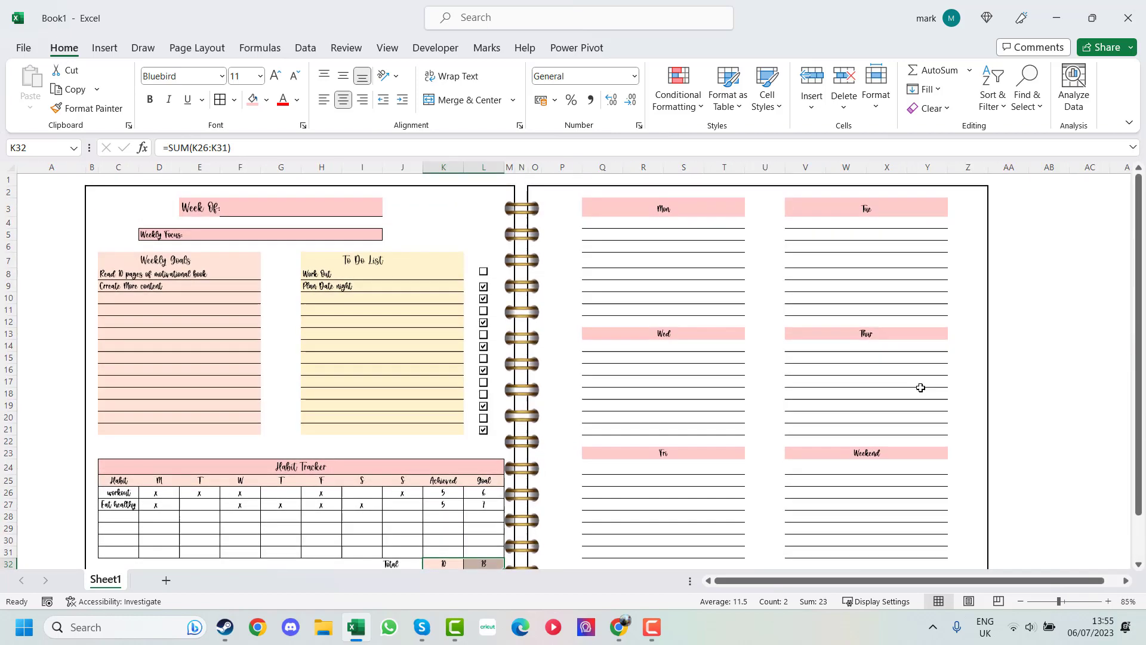
left_click(1132, 123)
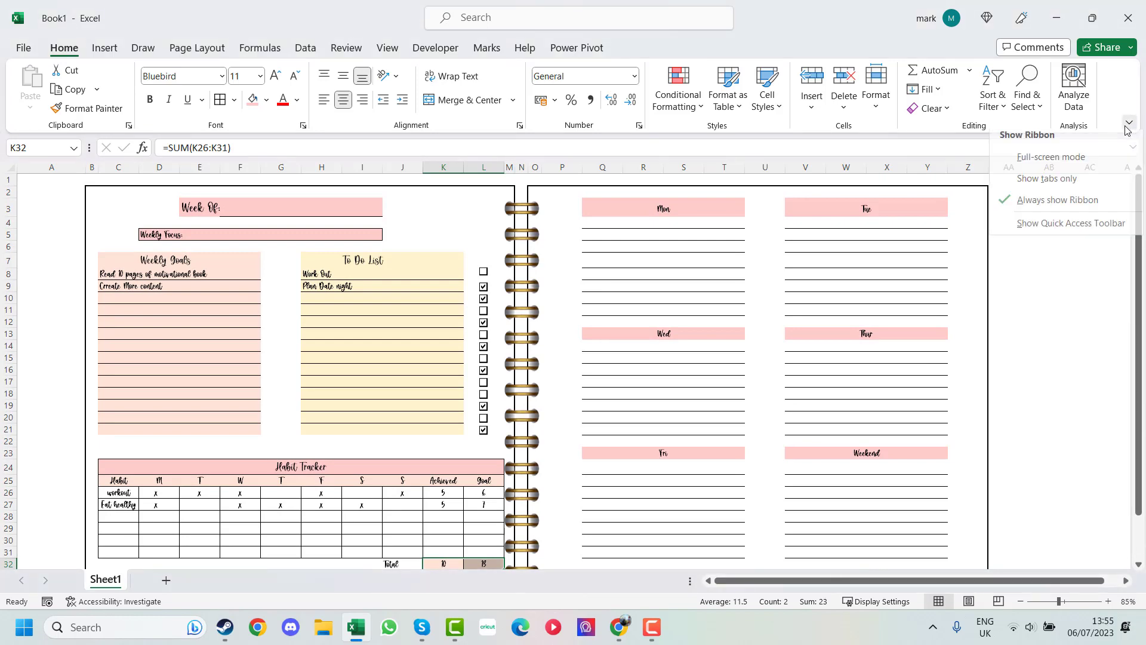
left_click(1044, 162)
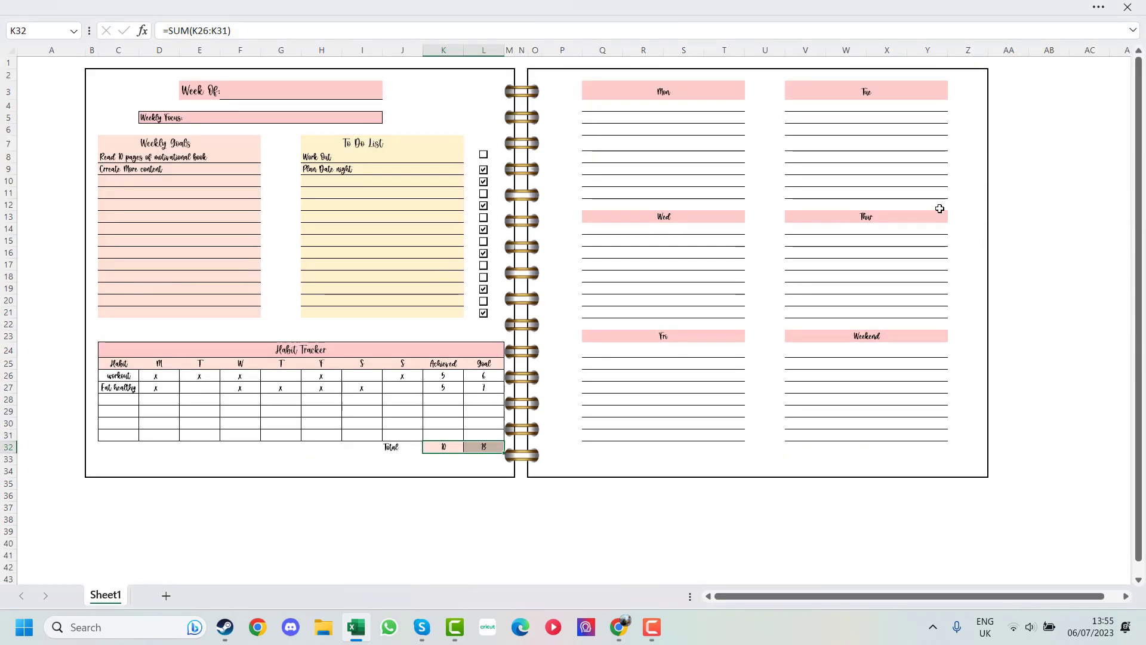
- Leave full-screen mode and keep the ribbon always shown
left_click(1100, 9)
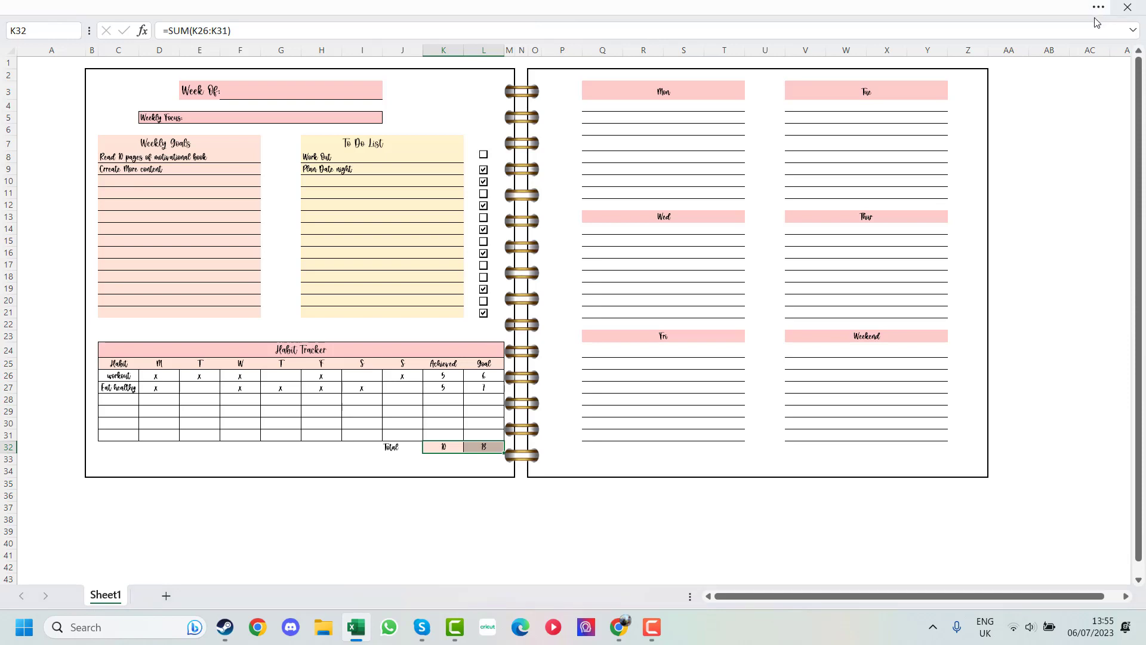
left_click(1128, 126)
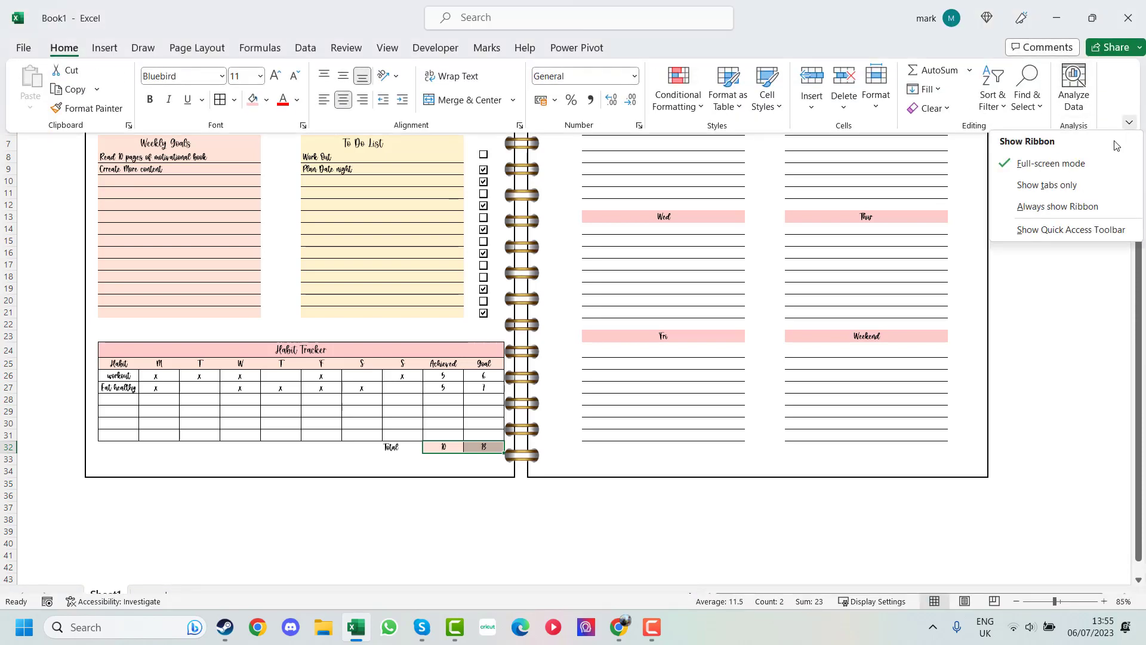
left_click(1061, 206)
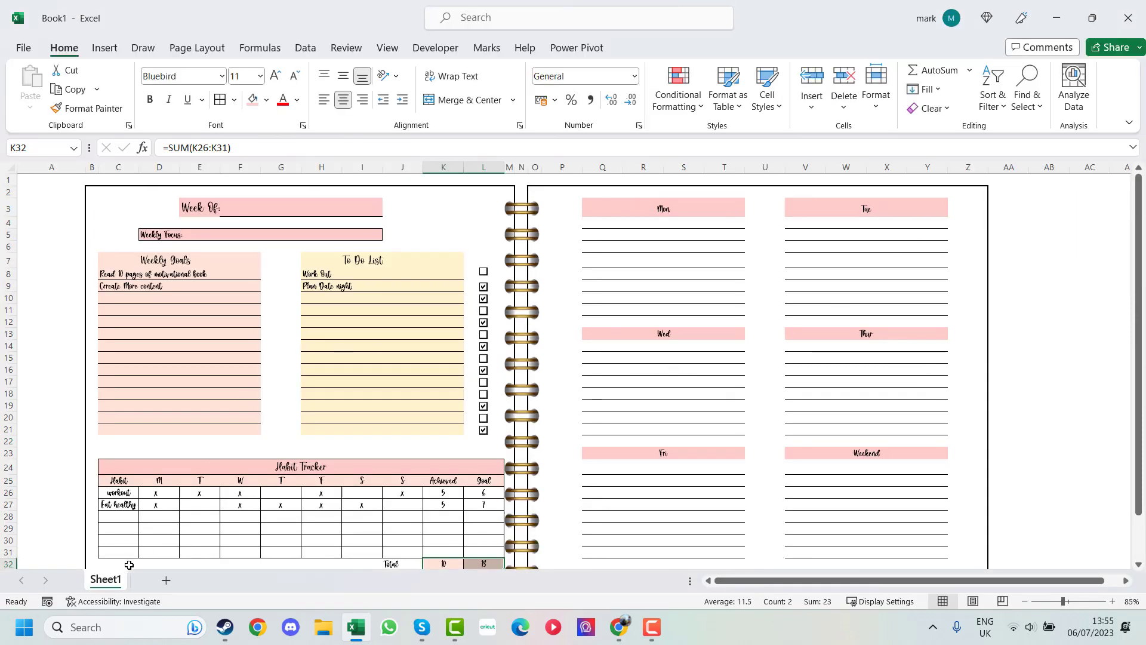
- Rename the planner sheet as Master
double_click(116, 582)
type("Master")
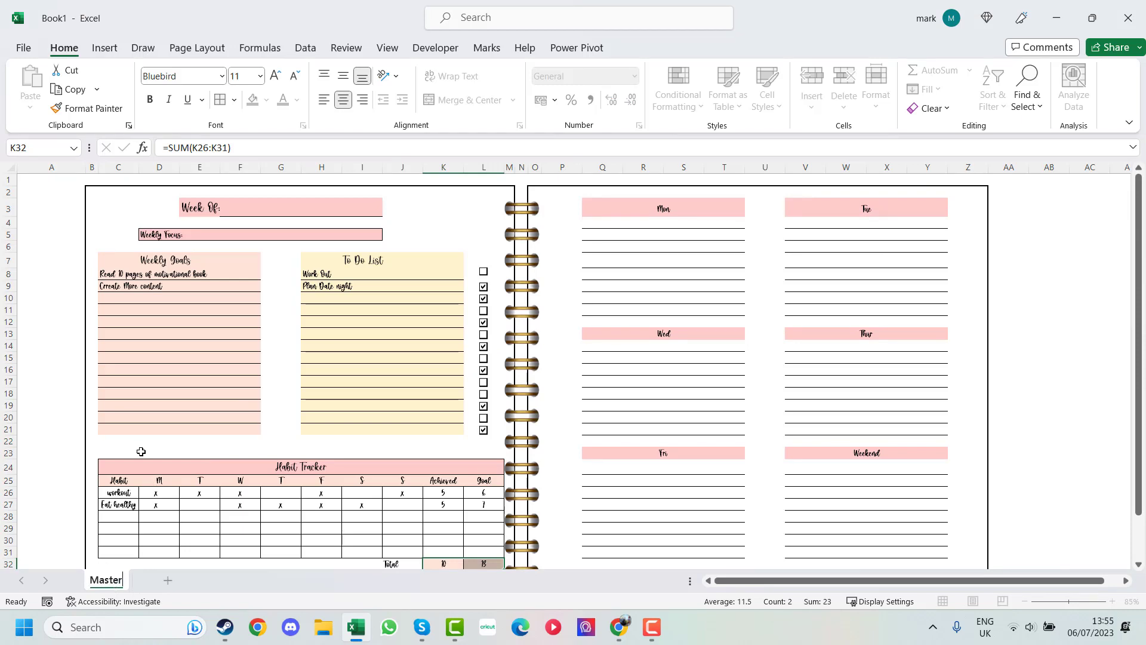
left_click(70, 422)
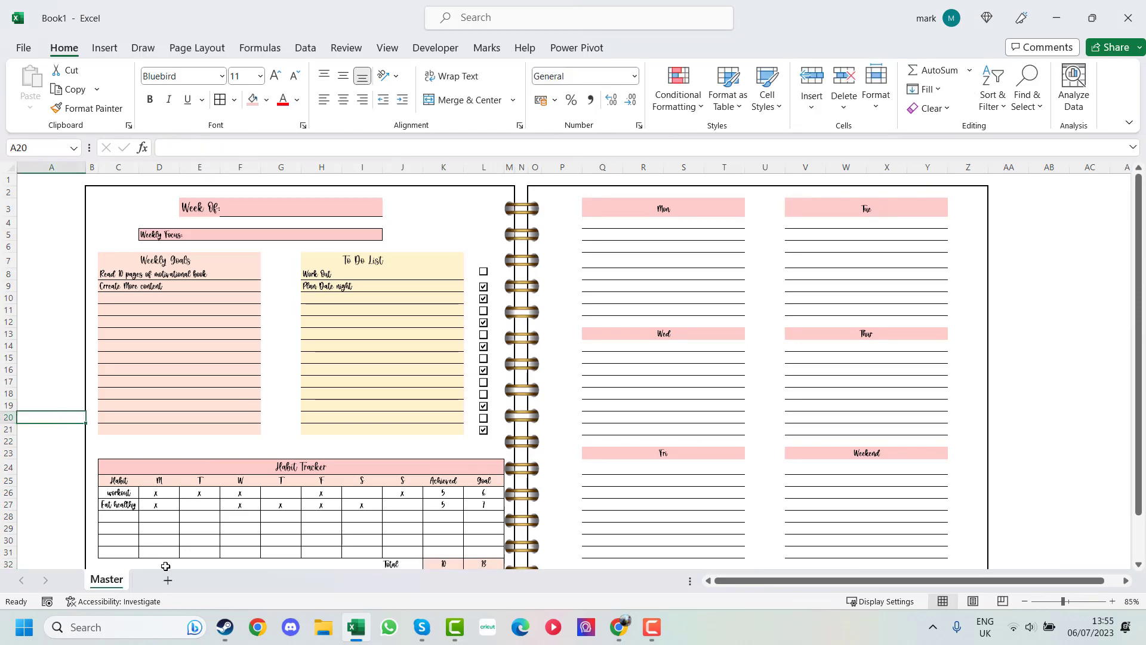
- Copy the entire Master sheet and paste it at A1 of a new sheet named Week 1
left_click(10, 167)
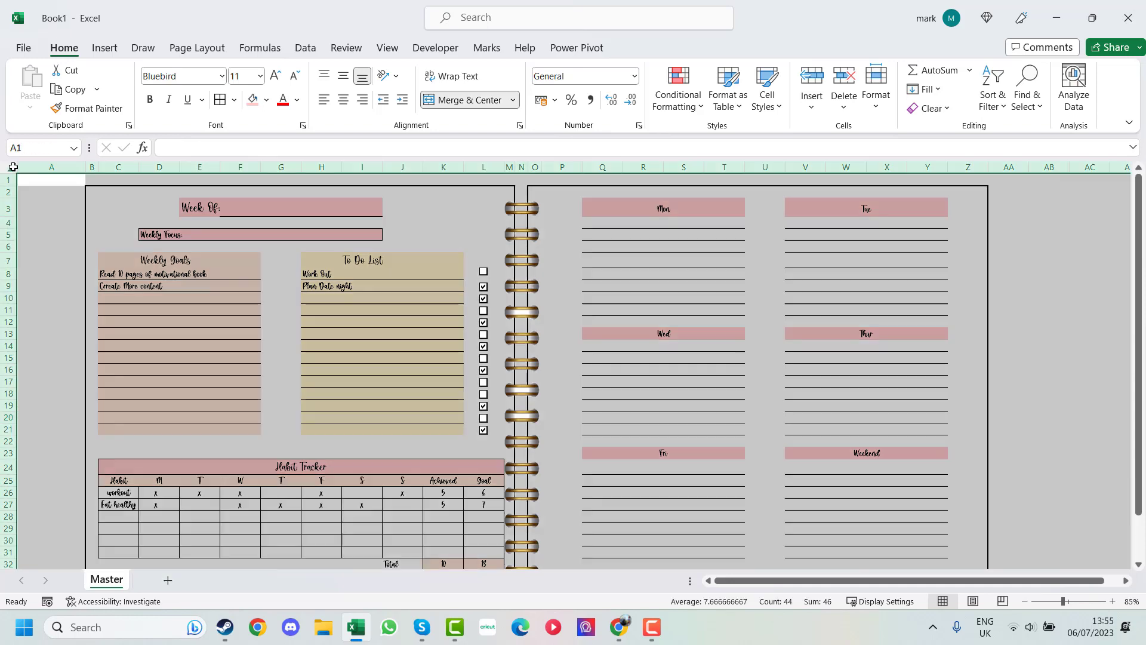
key("ctrl+c")
left_click(168, 580)
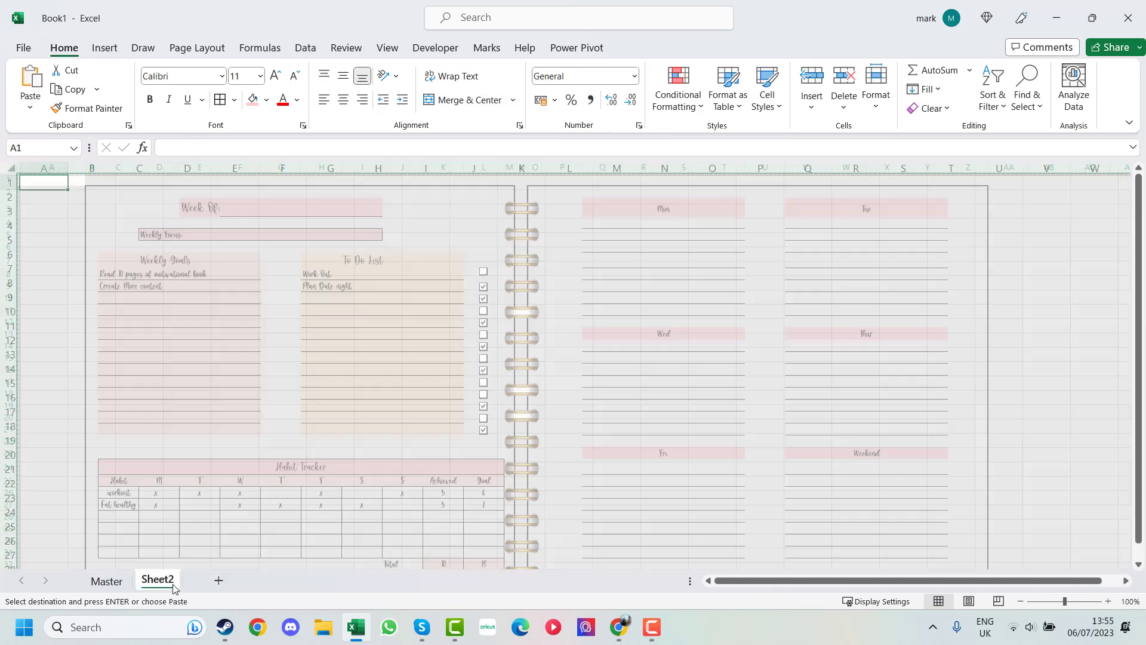
double_click(173, 583)
type("Week1")
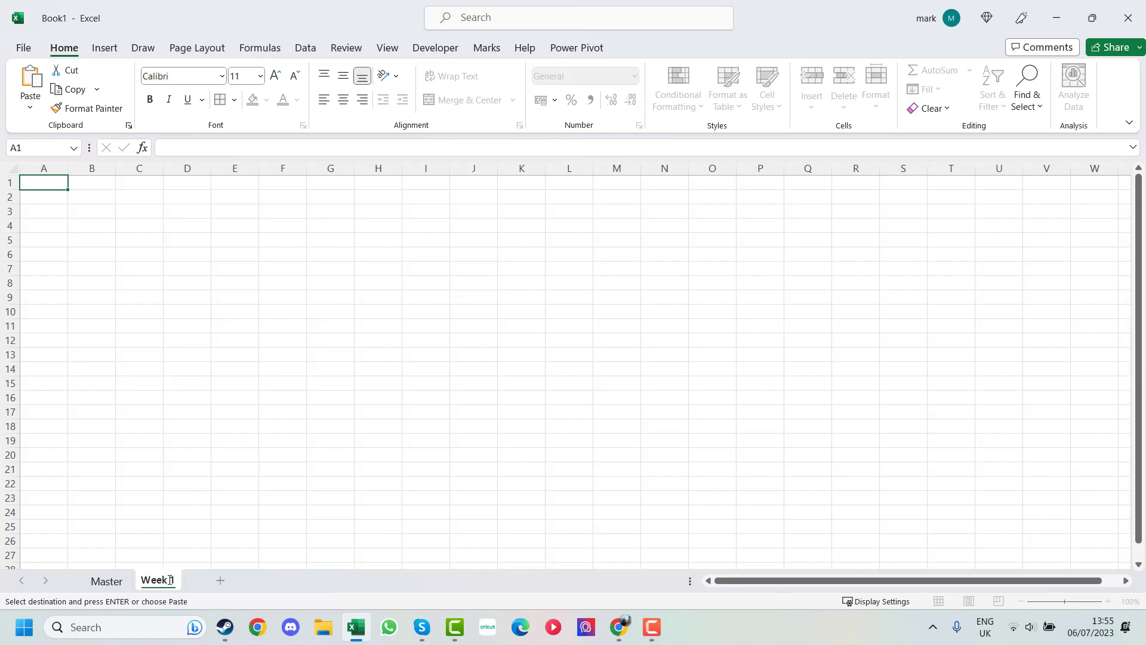
key("Return")
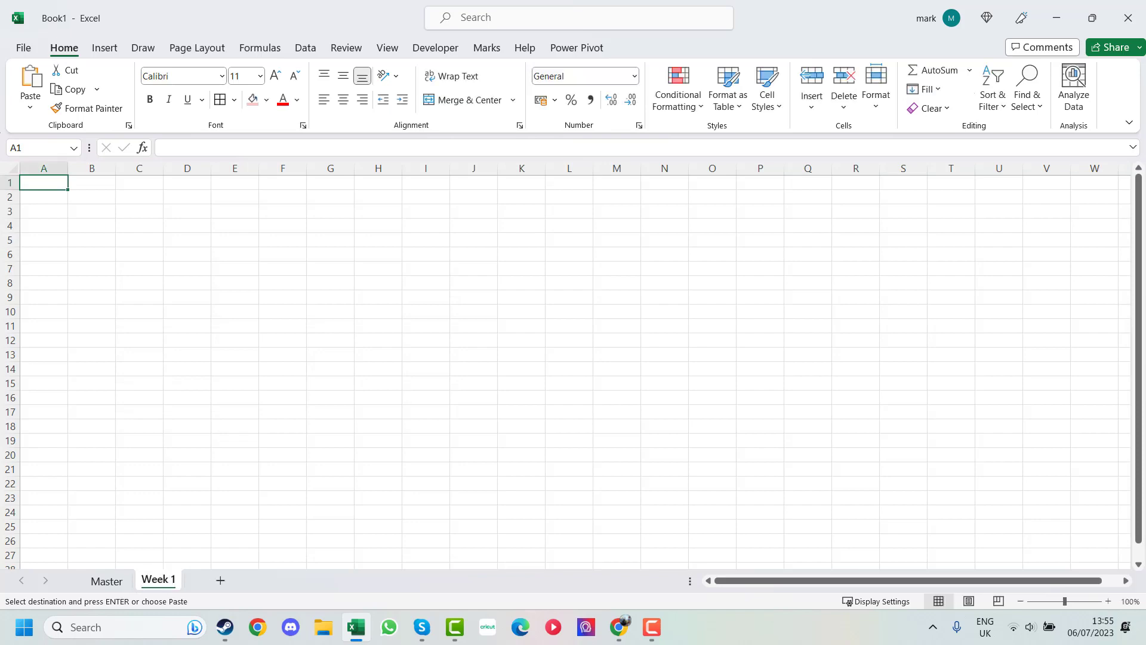
key("ctrl+v")
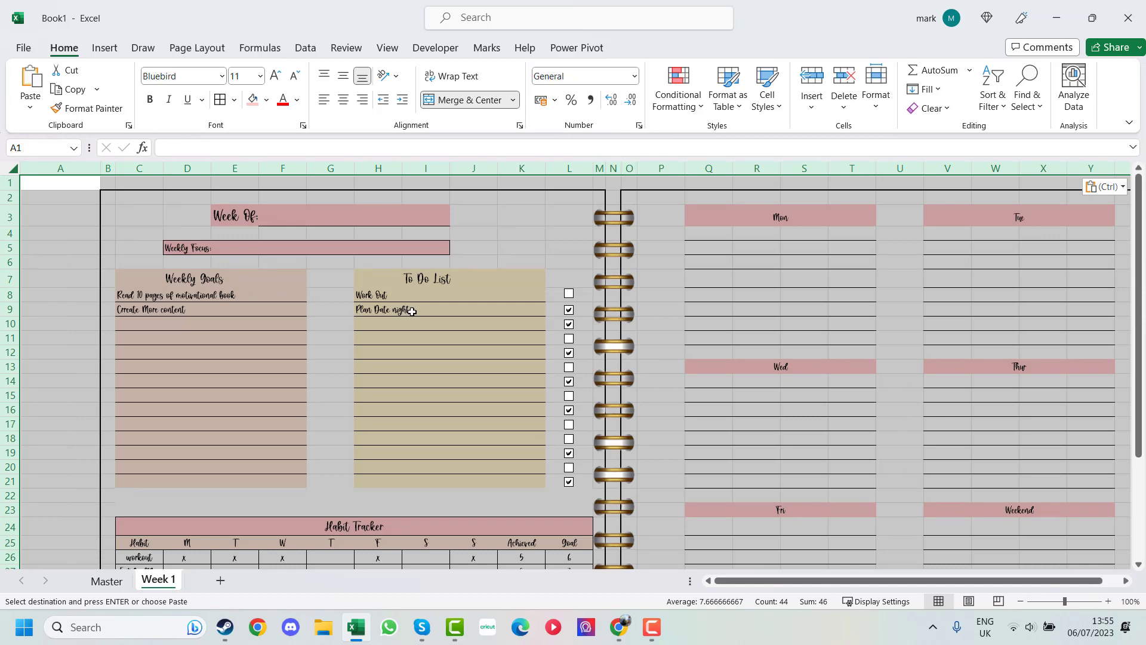
scroll(424, 322, "down", 6)
scroll(424, 322, "up", 5)
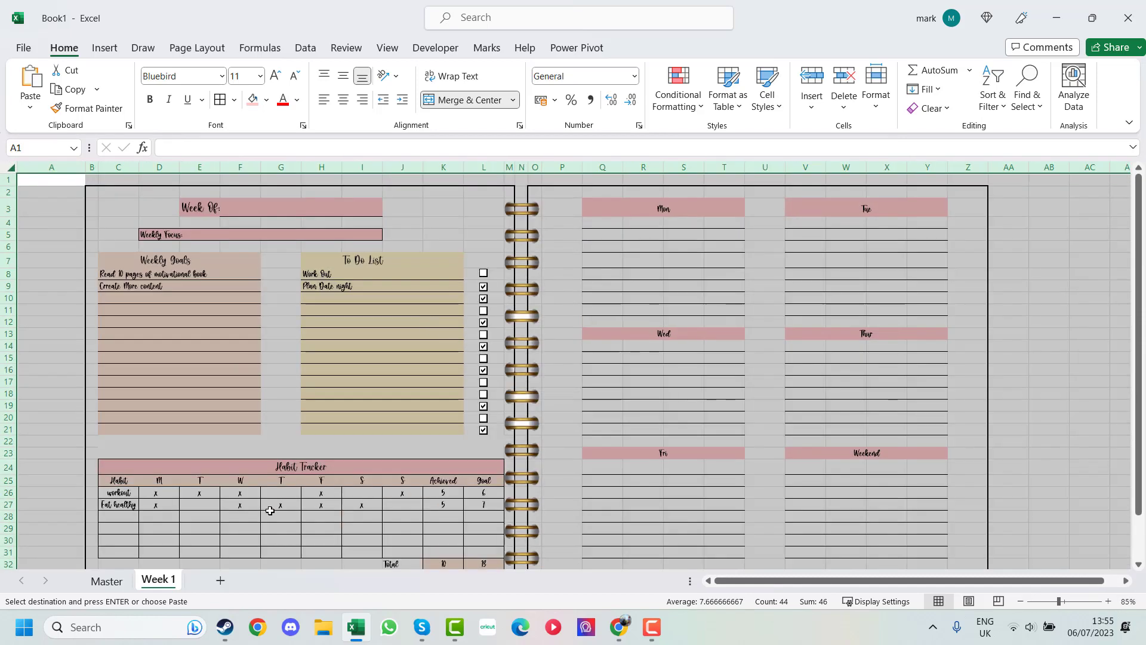
- Add a new sheet named Week 2 and paste the copied planner into it at A1
left_click(220, 581)
double_click(201, 588)
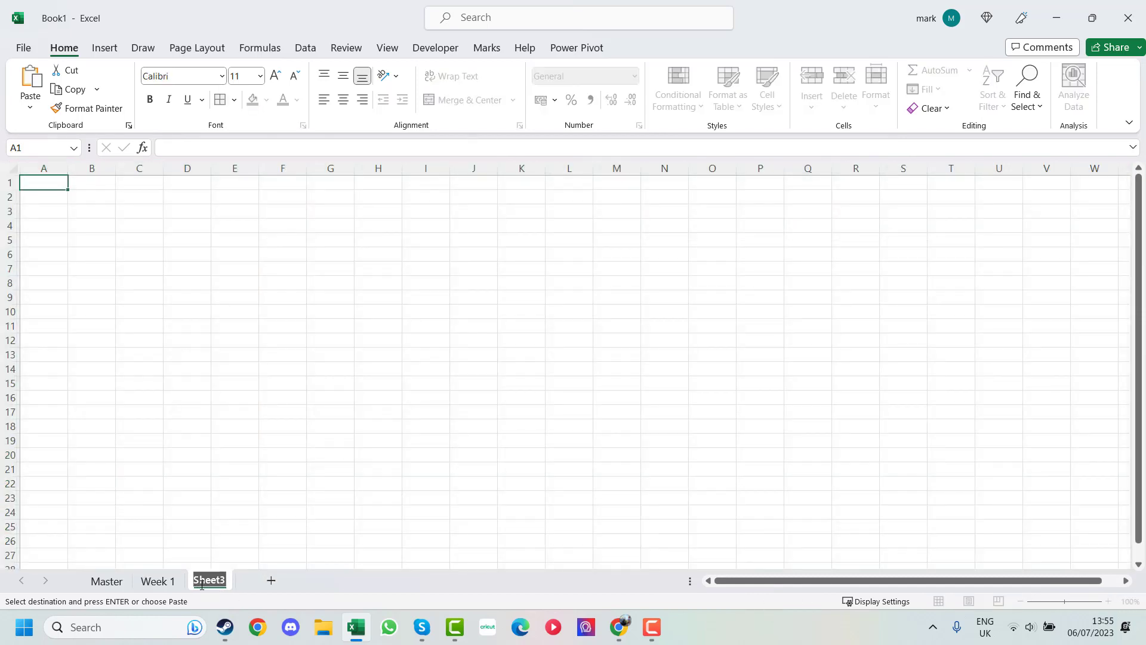
type("Week 2")
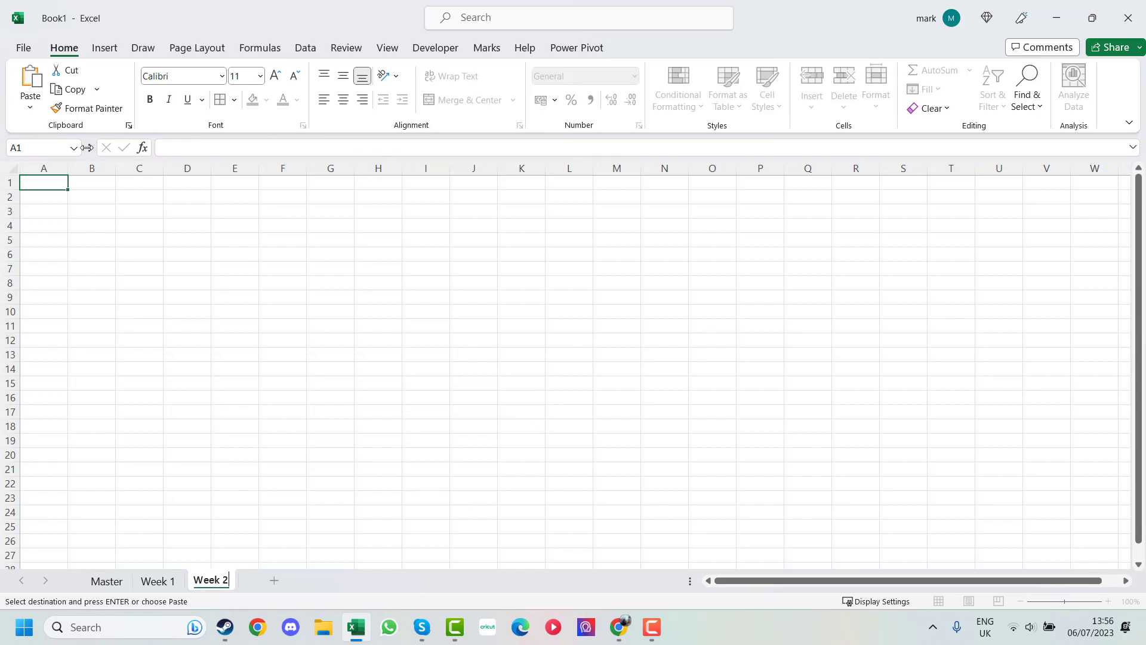
left_click(44, 189)
key("ctrl+v")
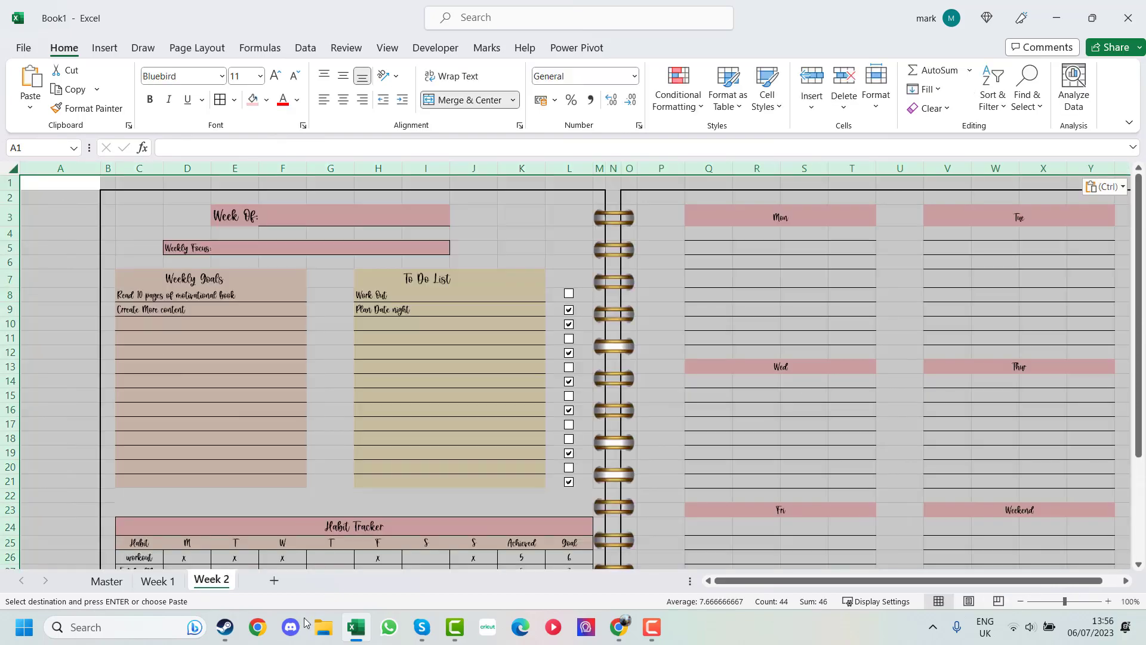
- Add another blank sheet after Week 2 and check the system calendar for the Monday date of the current week
left_click(273, 581)
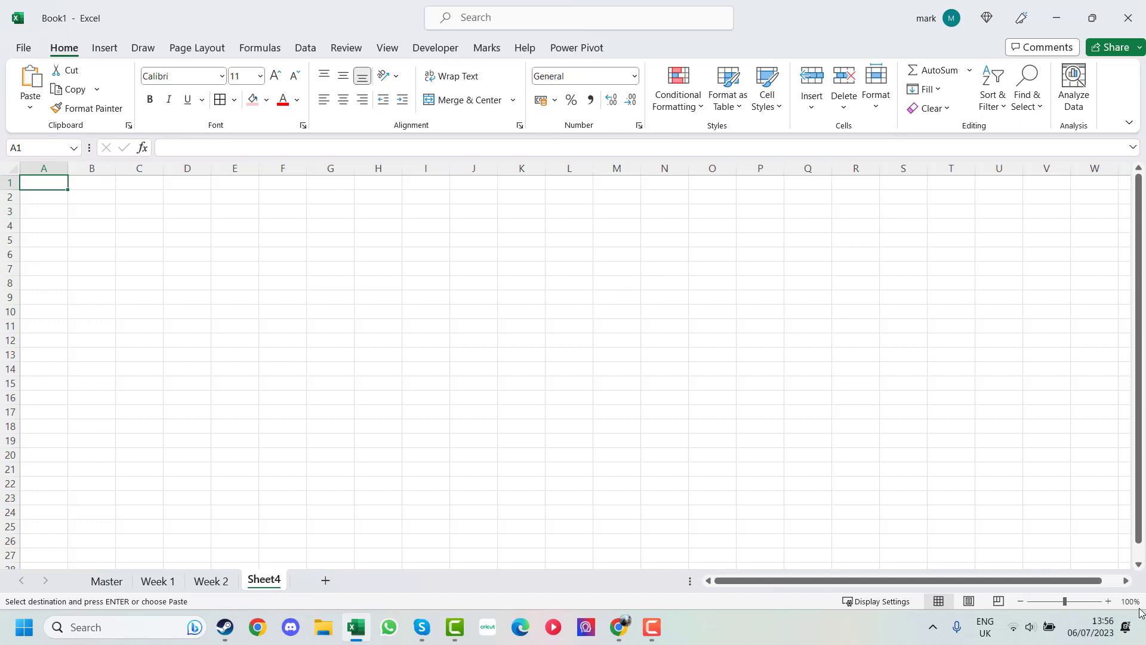
left_click(1091, 627)
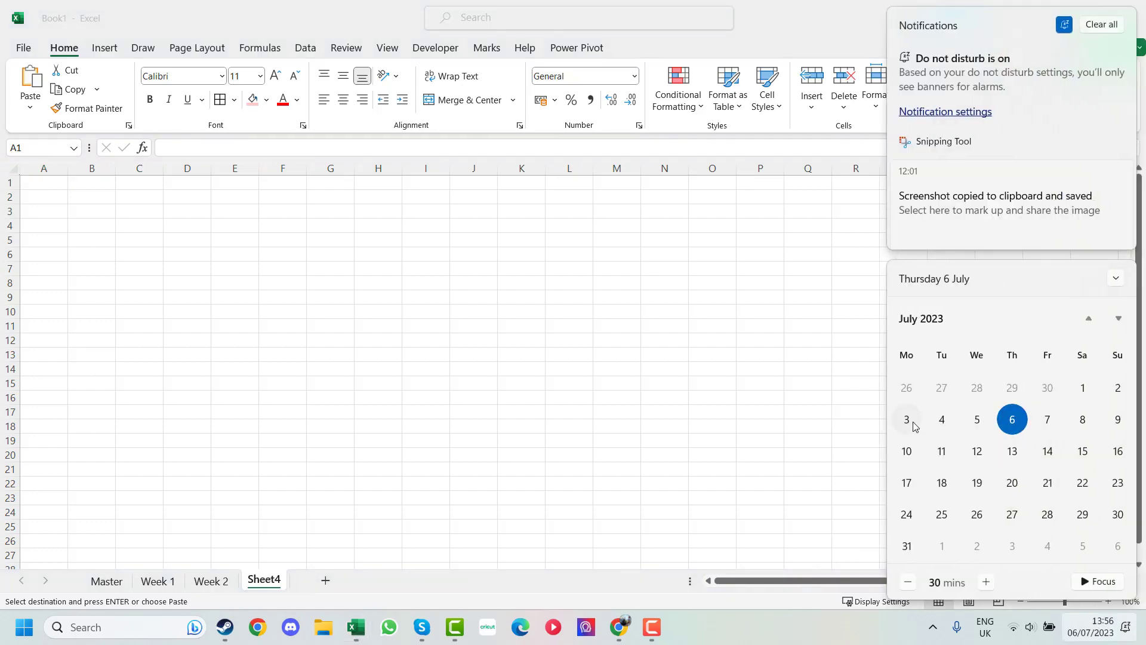
left_click(658, 455)
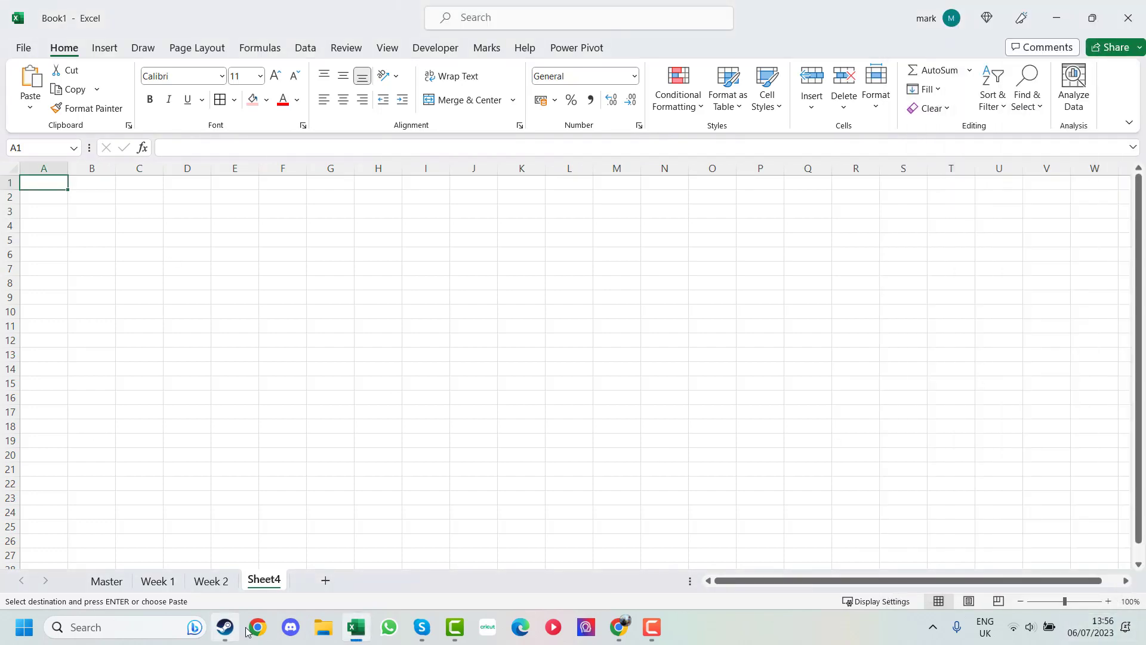
- Try naming the new sheet with the week's starting date written as 3723
double_click(274, 579)
type("3")
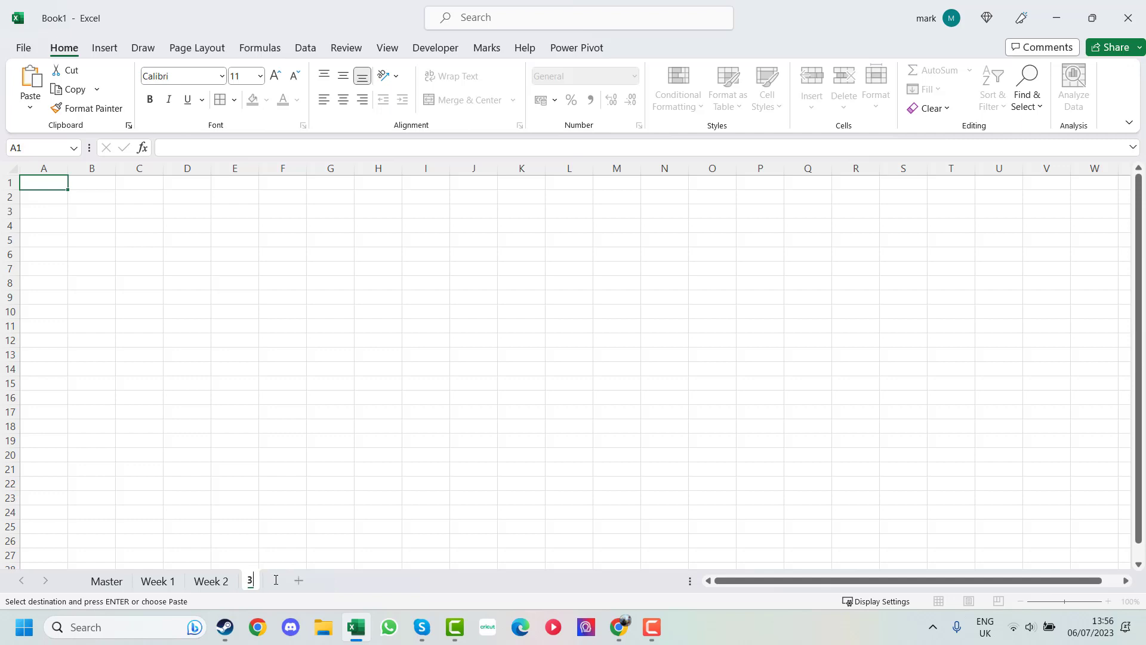
type("723")
key("Return")
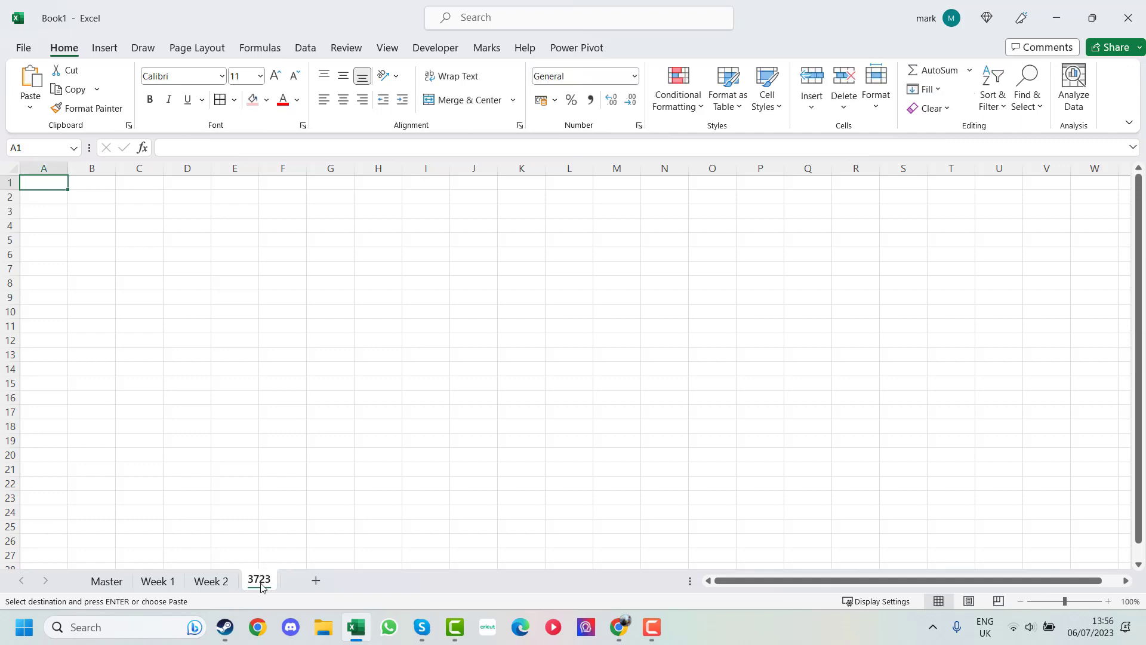
- Rename the newest sheet as 3-7-23, separating the date parts with hyphens
double_click(261, 584)
type("3")
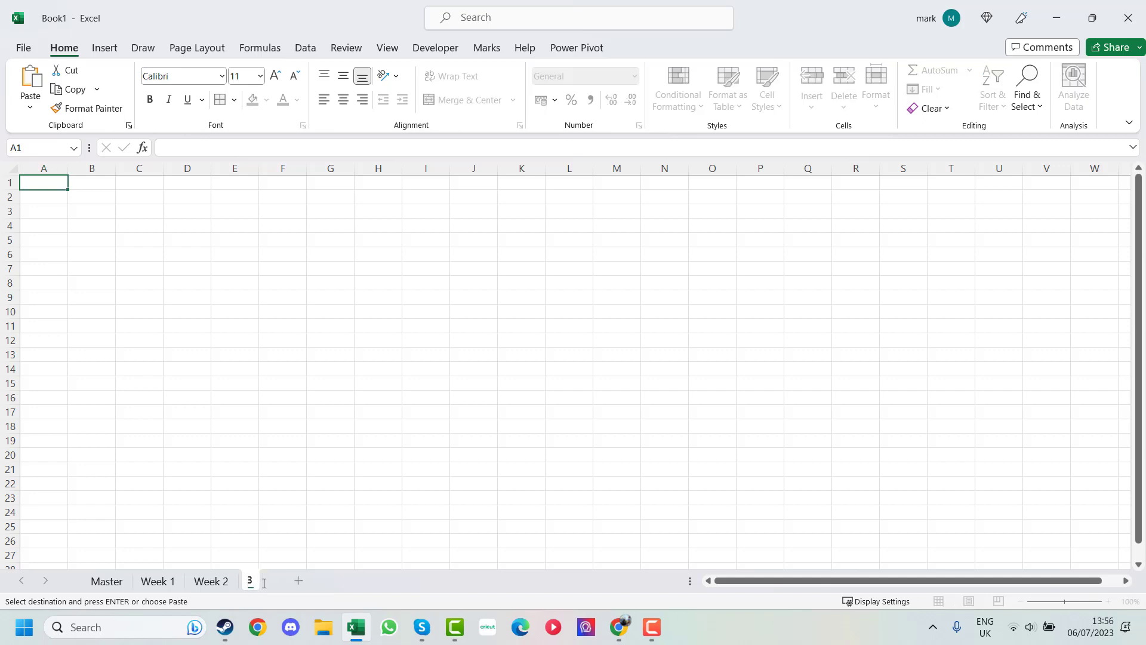
type("-7-23")
key("Return")
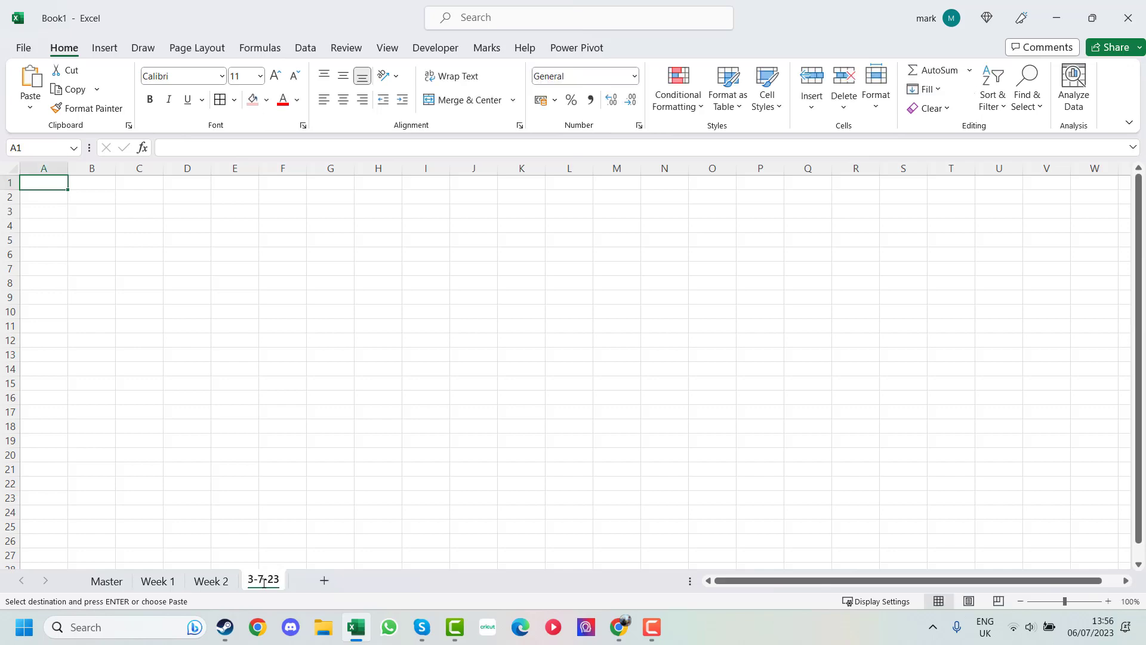
- Paste the copied planner into the 3-7-23 sheet at A1 and clear the whole-sheet selection
key("ctrl+v")
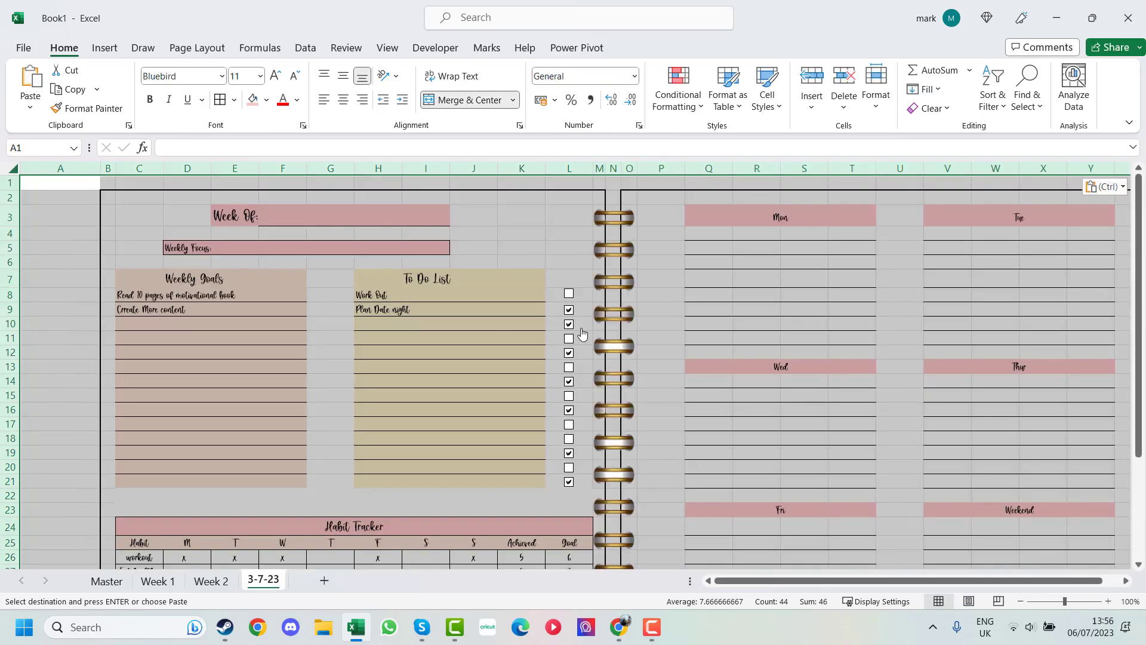
scroll(591, 331, "down", 3)
scroll(596, 329, "up", 2)
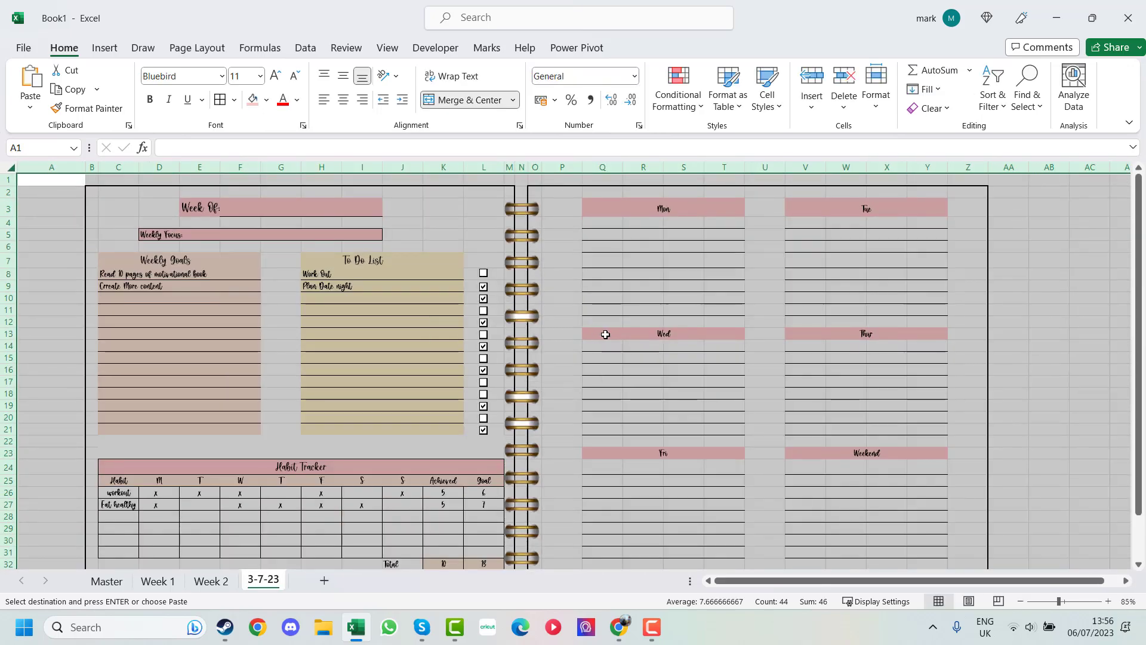
scroll(605, 334, "down", 1)
left_click(959, 346)
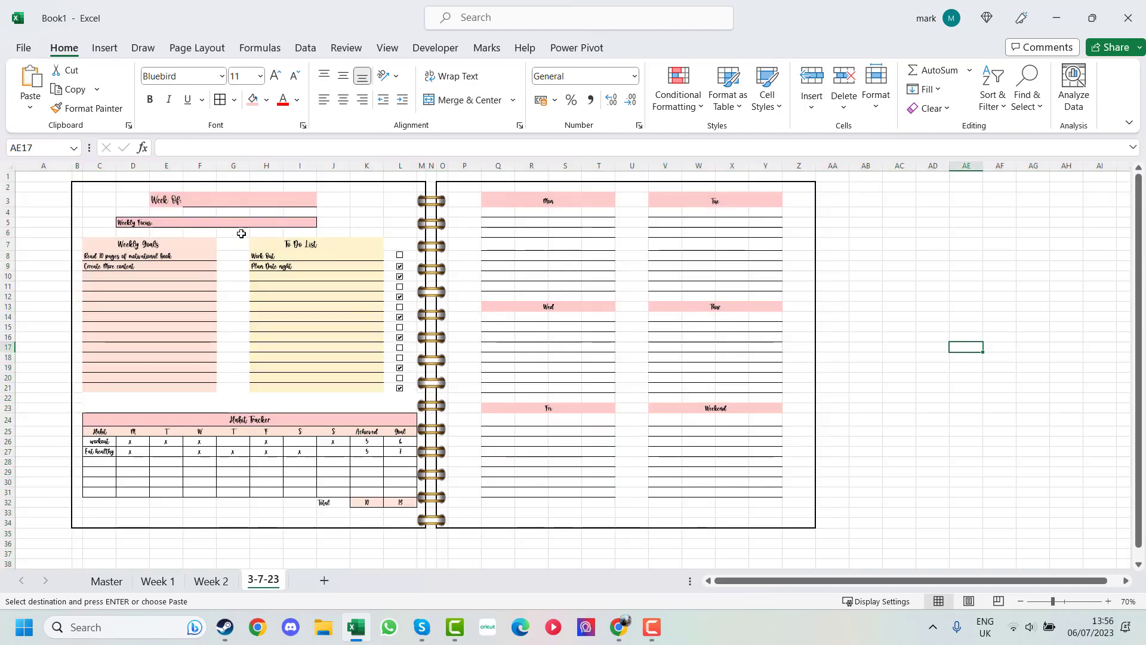